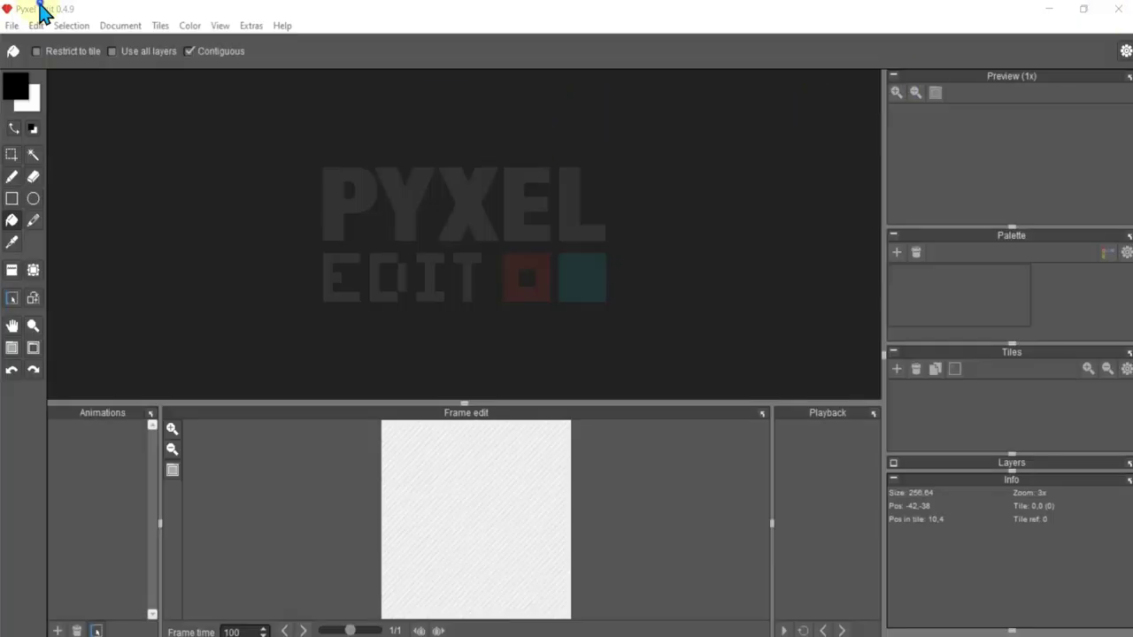
# Step: Create a new tiled document of 4×1 tiles, each 64×64 (256×64 overall)
pyautogui.click(12, 25)
pyautogui.click(31, 43)
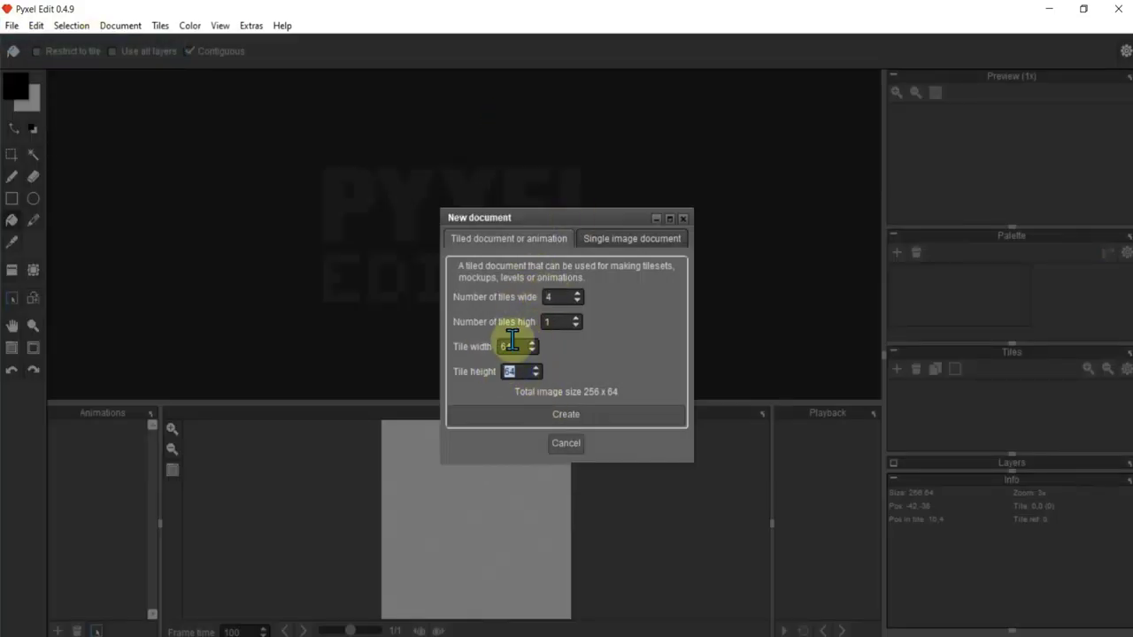
pyautogui.click(568, 415)
pyautogui.click(12, 155)
# Step: Draw a large circle outline sized to fill the first 64×64 tile
pyautogui.click(33, 198)
pyautogui.moveTo(85, 144); pyautogui.dragTo(273, 338)
pyautogui.moveTo(85, 144); pyautogui.dragTo(270, 334)
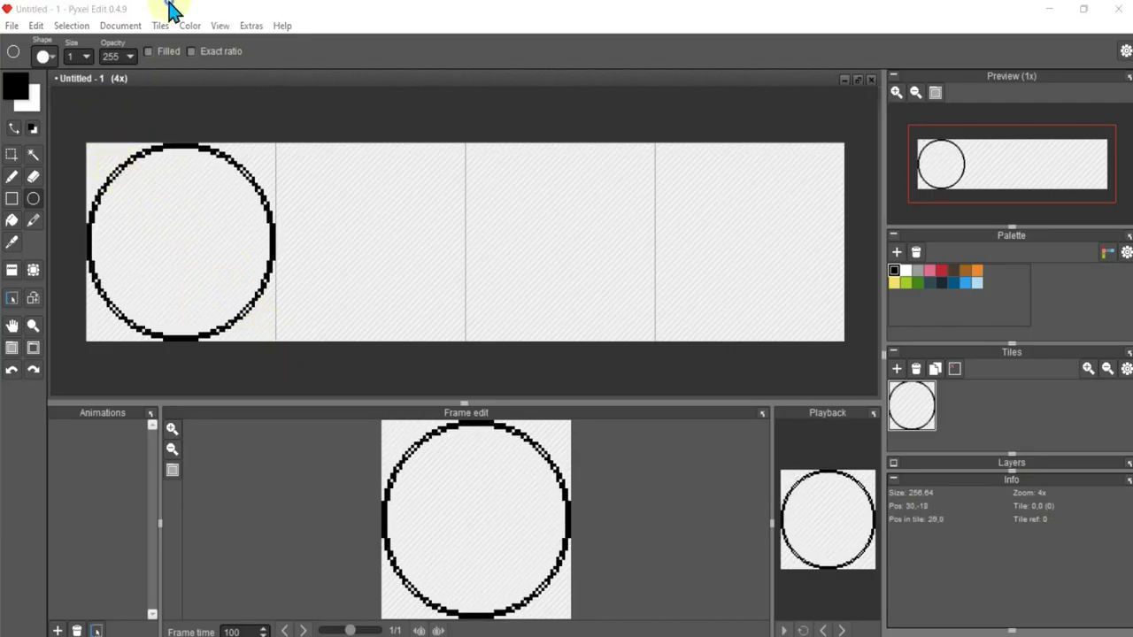
pyautogui.scroll(2, 303, 291)
pyautogui.press('b')
pyautogui.scroll(1, 141, 256)
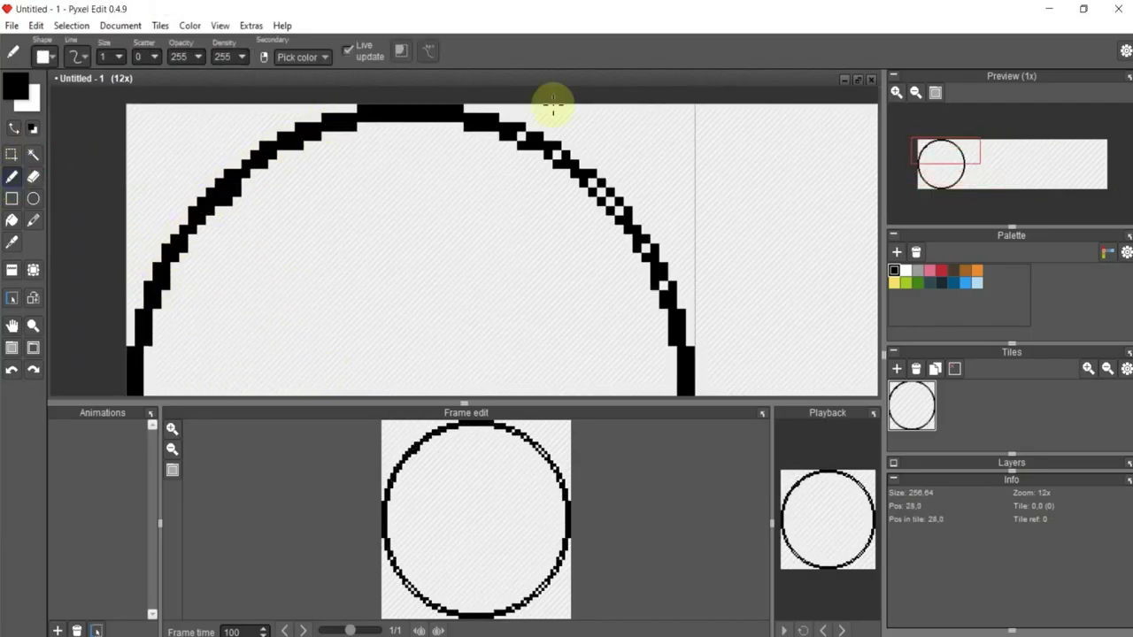
pyautogui.scroll(-3, 622, 254)
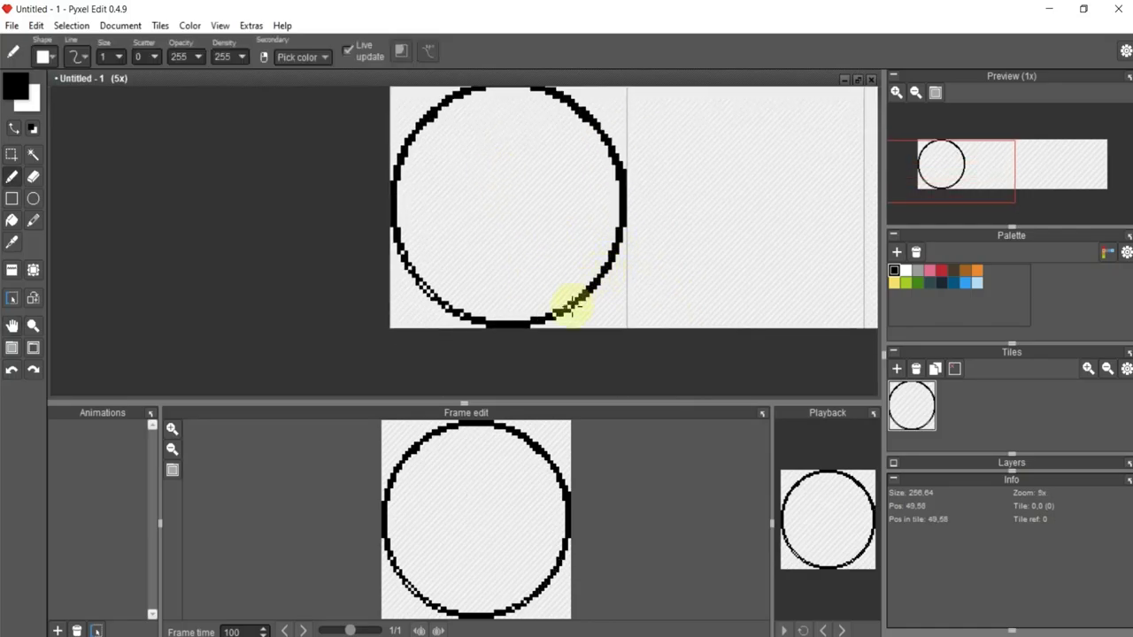
pyautogui.scroll(-1, 622, 247)
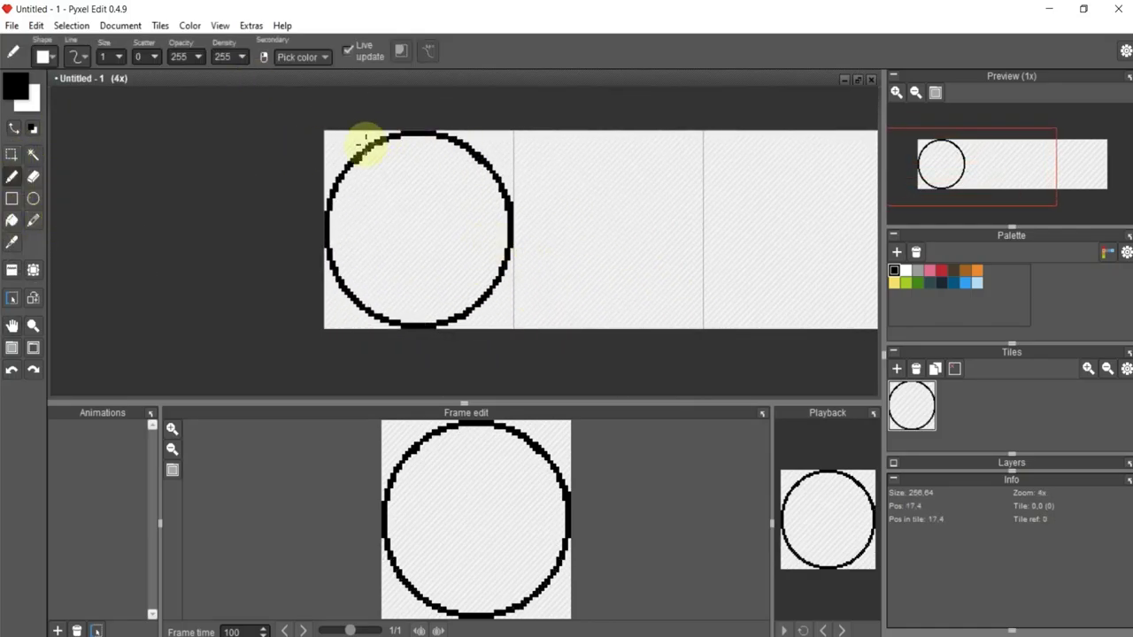
# Step: Add a rectangle across the circle's top and erase its lower edge, forming two corner tabs
pyautogui.click(11, 198)
pyautogui.moveTo(329, 143); pyautogui.dragTo(506, 203)
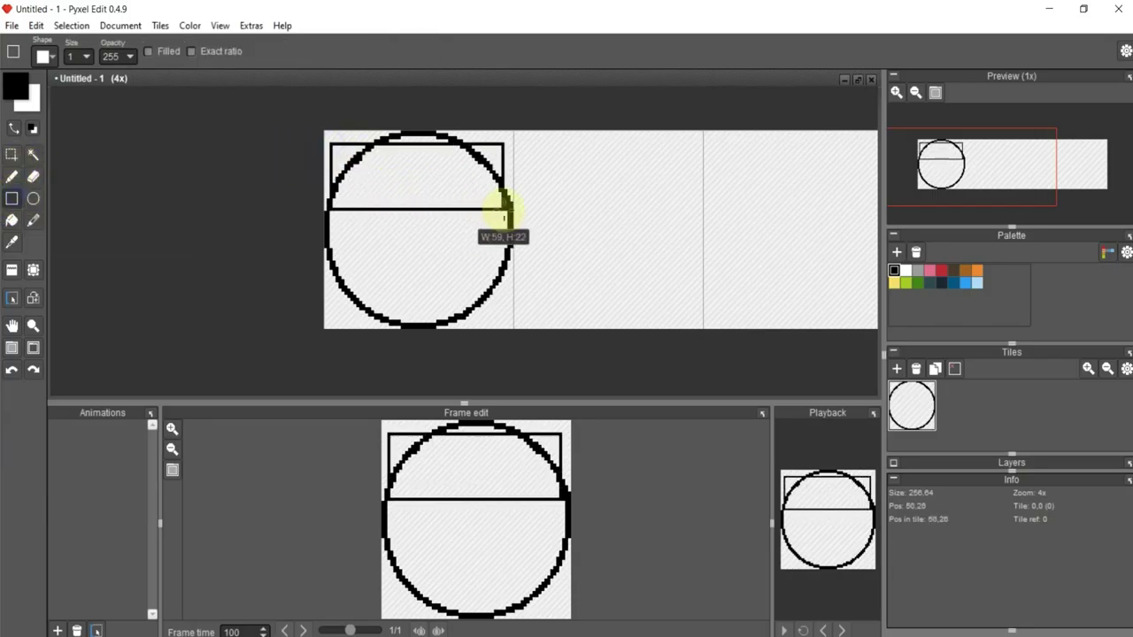
pyautogui.press('e')
pyautogui.moveTo(329, 203); pyautogui.dragTo(340, 204)
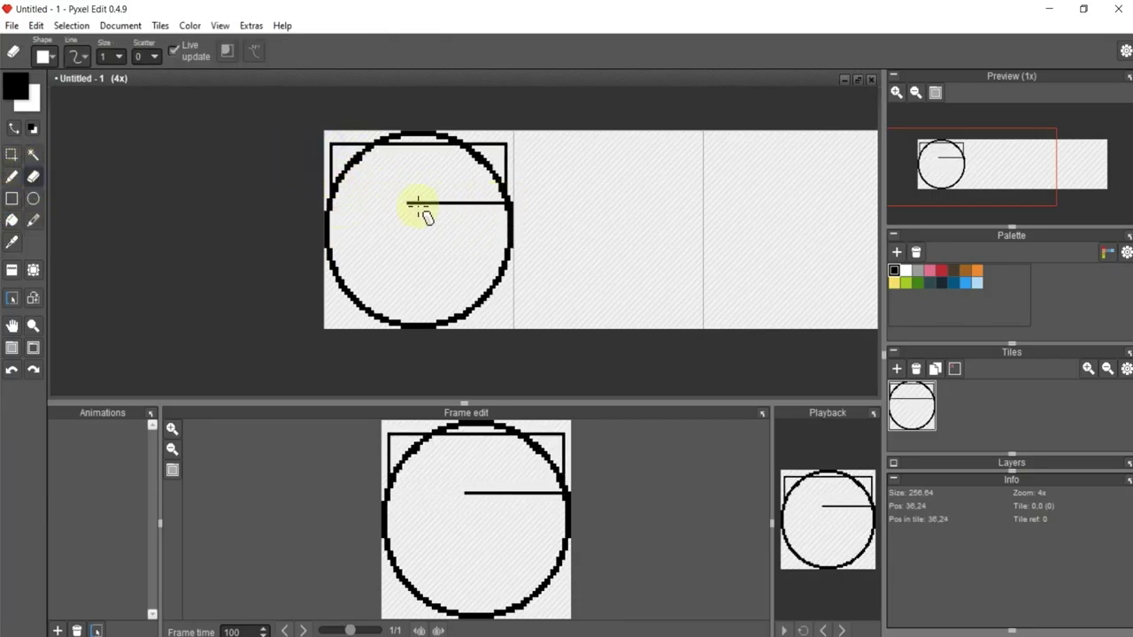
pyautogui.hotkey('ctrl', 'z')
pyautogui.moveTo(498, 202); pyautogui.dragTo(485, 203)
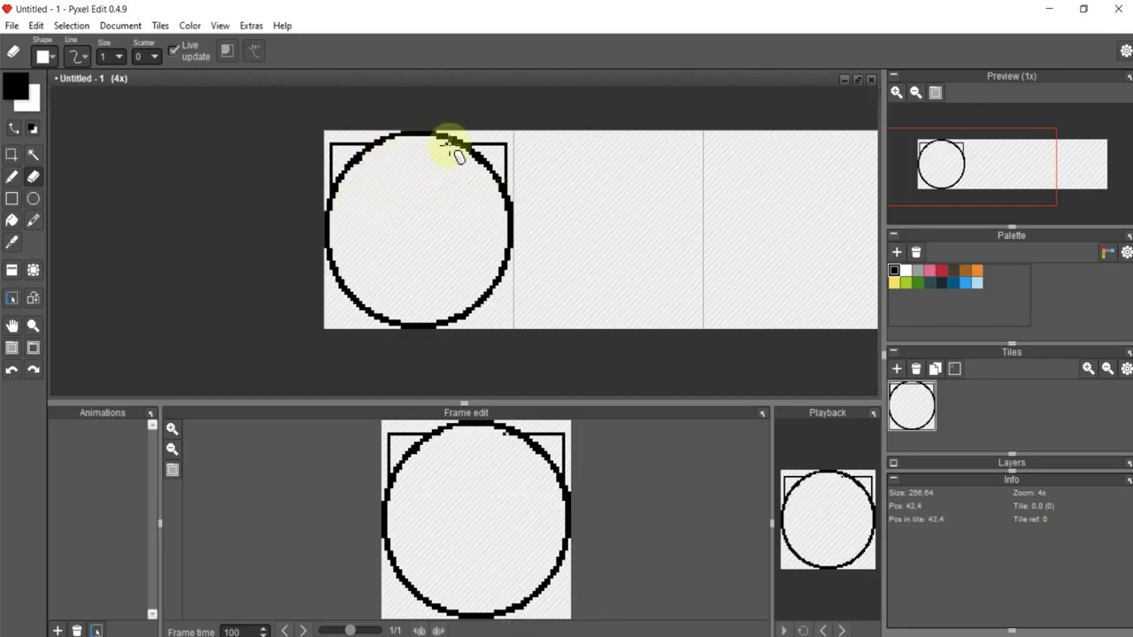
pyautogui.click(19, 175)
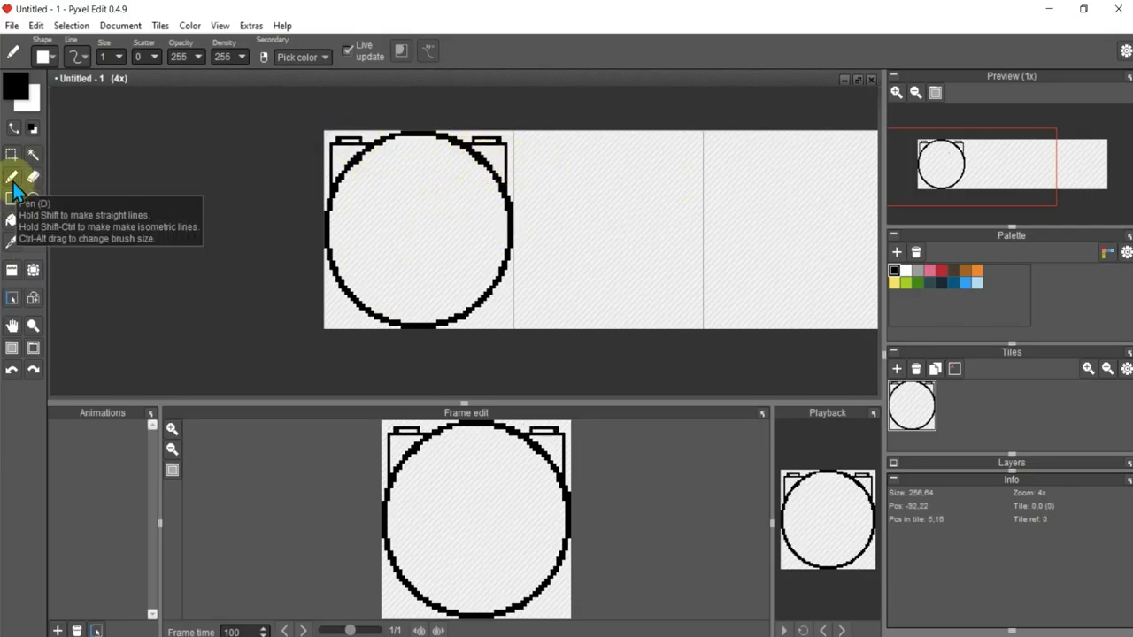
# Step: Change the dark teal palette swatch to navy blue #122280
pyautogui.press('i')
pyautogui.doubleClick(932, 283)
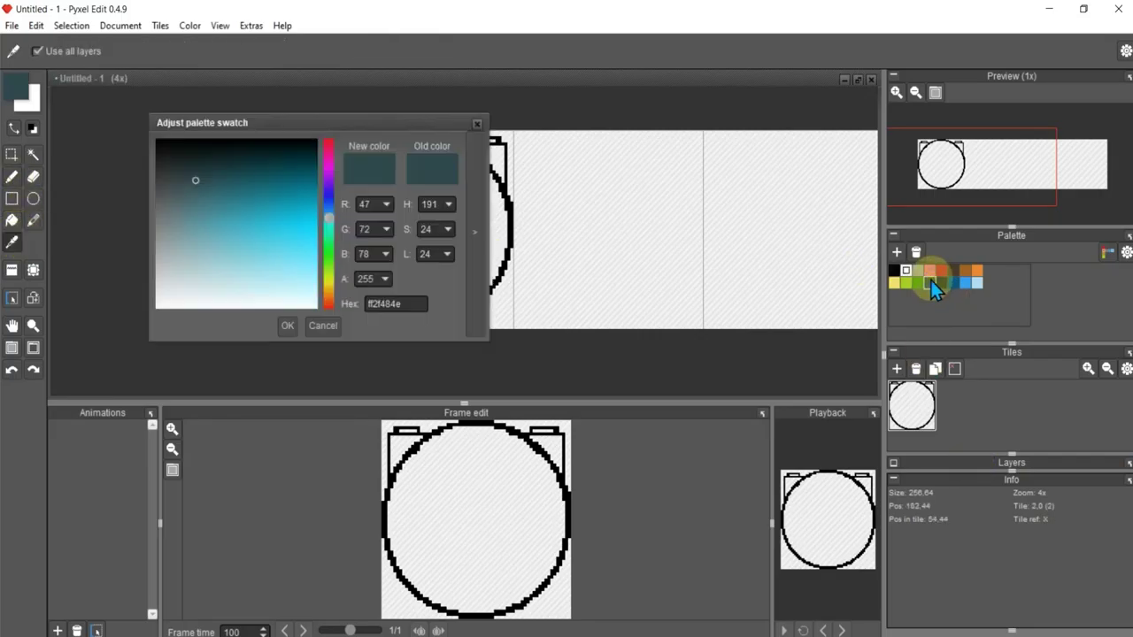
pyautogui.click(326, 208)
pyautogui.click(245, 213)
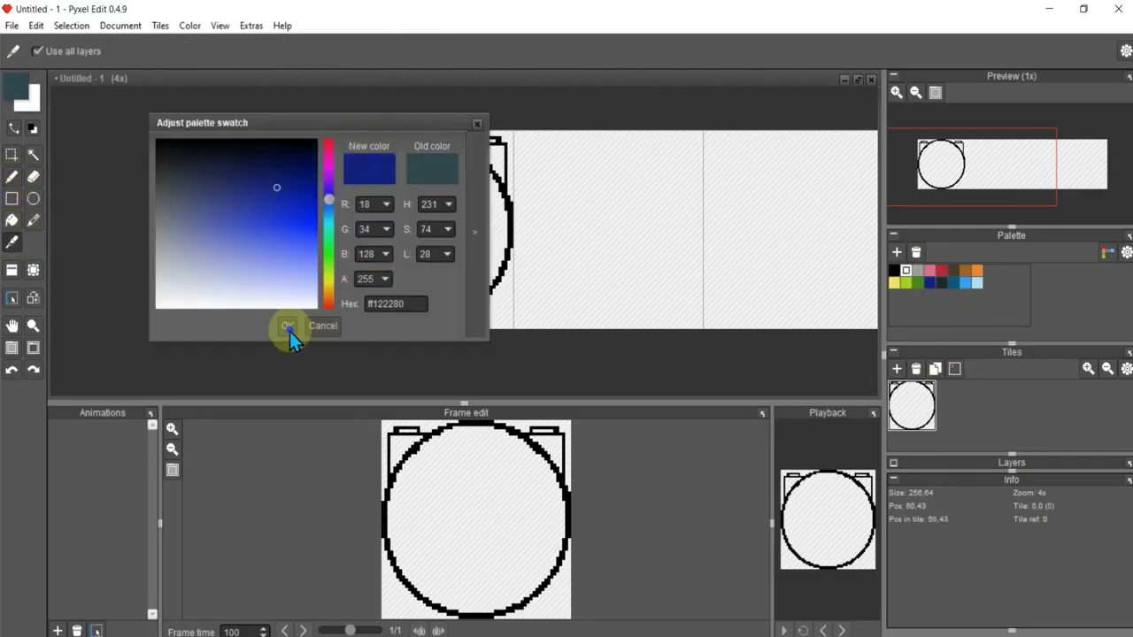
pyautogui.click(288, 325)
# Step: Trial-fill the badge's circle, tabs and corner areas with navy
pyautogui.click(11, 220)
pyautogui.click(349, 139)
pyautogui.hotkey('ctrl', 'z')
pyautogui.click(488, 159)
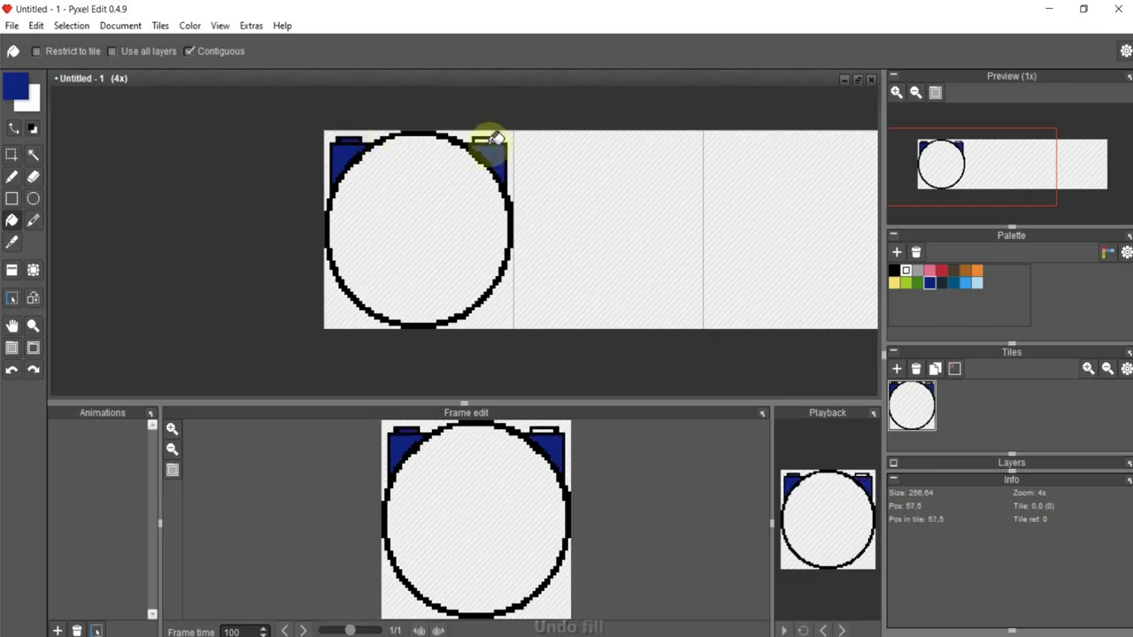
pyautogui.click(488, 140)
pyautogui.click(456, 219)
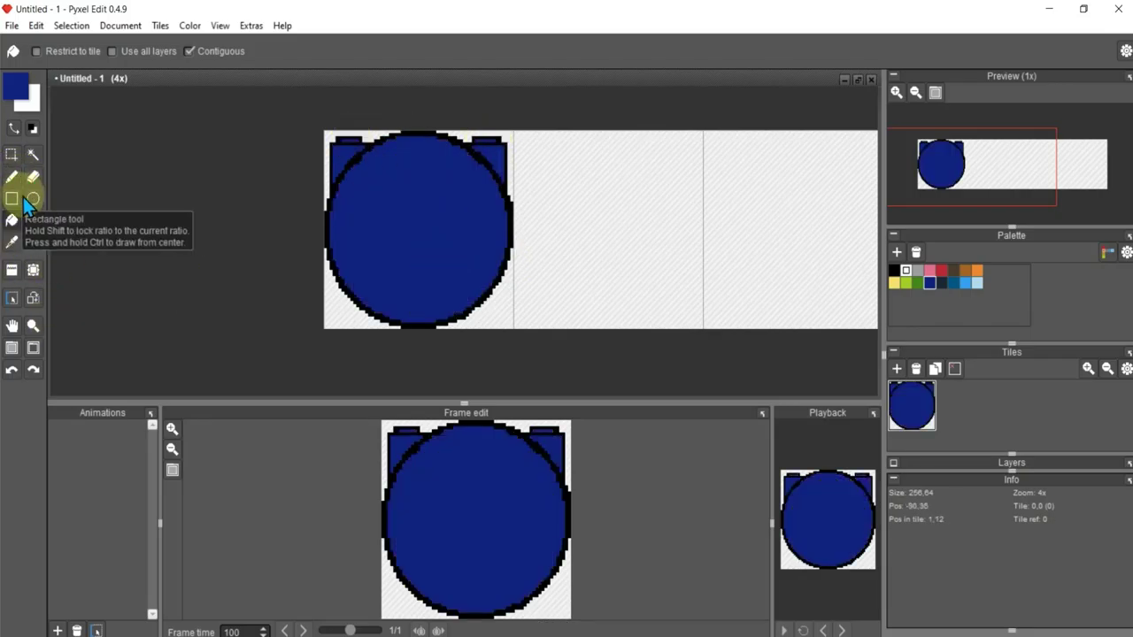
# Step: Undo the navy fills so the badge outline is left unfilled
pyautogui.scroll(-3, 653, 310)
pyautogui.scroll(4, 448, 278)
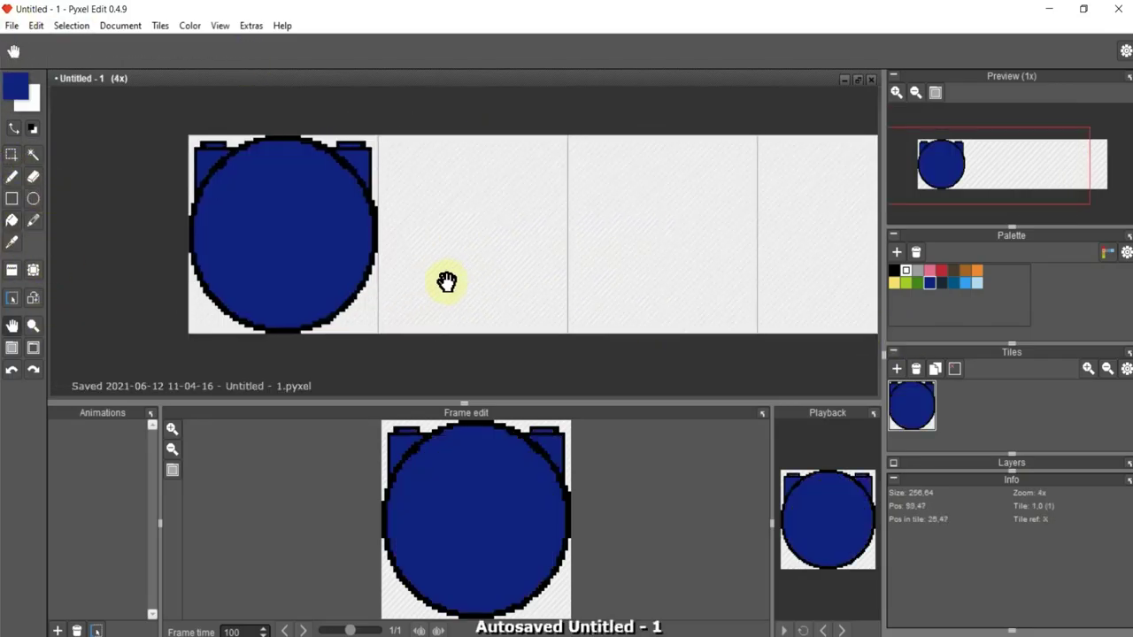
pyautogui.hotkey('ctrl', 'z')
pyautogui.hotkey('ctrl', 'z')
pyautogui.hotkey('ctrl', 'z')
pyautogui.scroll(-1, 425, 265)
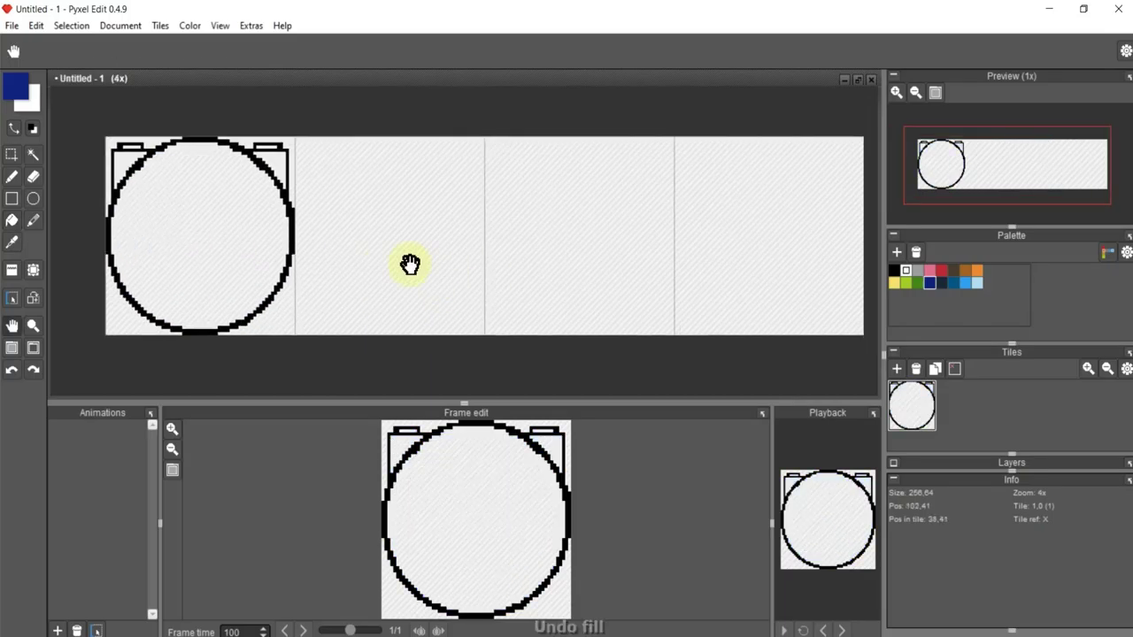
pyautogui.scroll(2, 408, 260)
pyautogui.hotkey('ctrl', 'z')
pyautogui.rightClick(947, 409)
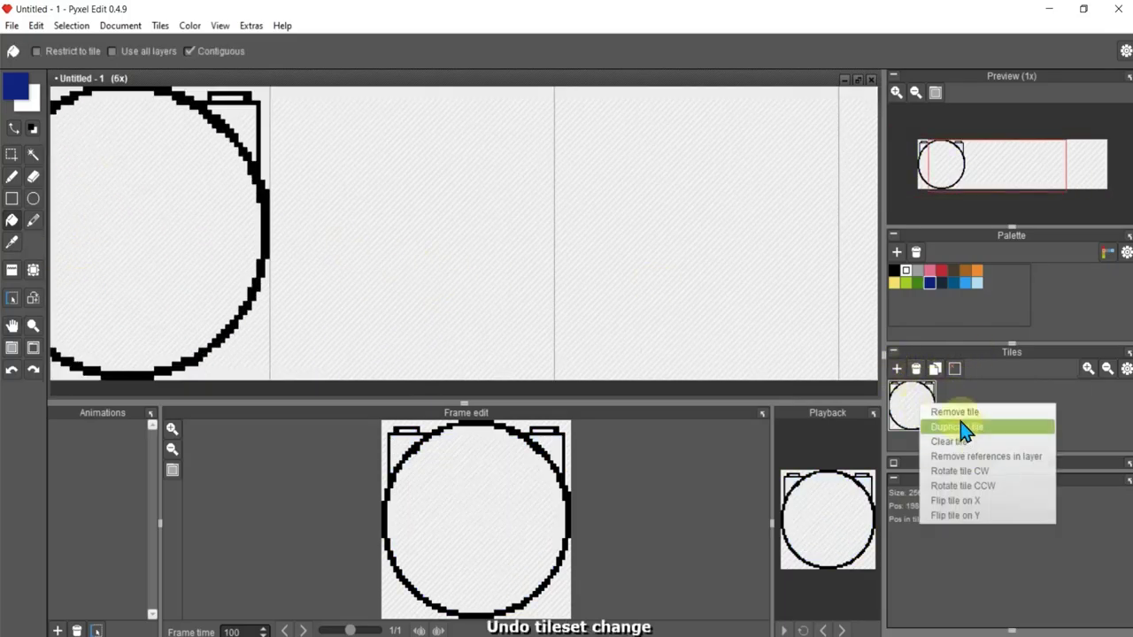
# Step: Copy the badge outline into the remaining tiles
pyautogui.click(949, 419)
pyautogui.hotkey('ctrl', 'y')
pyautogui.hotkey('ctrl', 'y')
pyautogui.hotkey('ctrl', 'y')
pyautogui.scroll(-1, 695, 263)
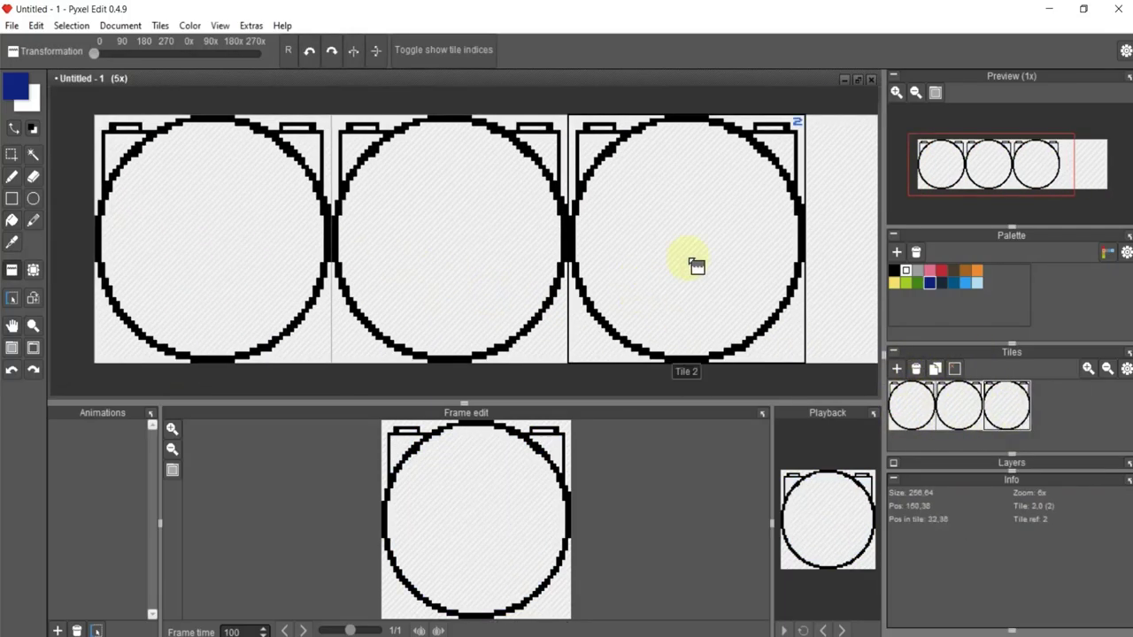
pyautogui.scroll(-1, 695, 263)
pyautogui.hotkey('ctrl', 'y')
pyautogui.hotkey('ctrl', 'y')
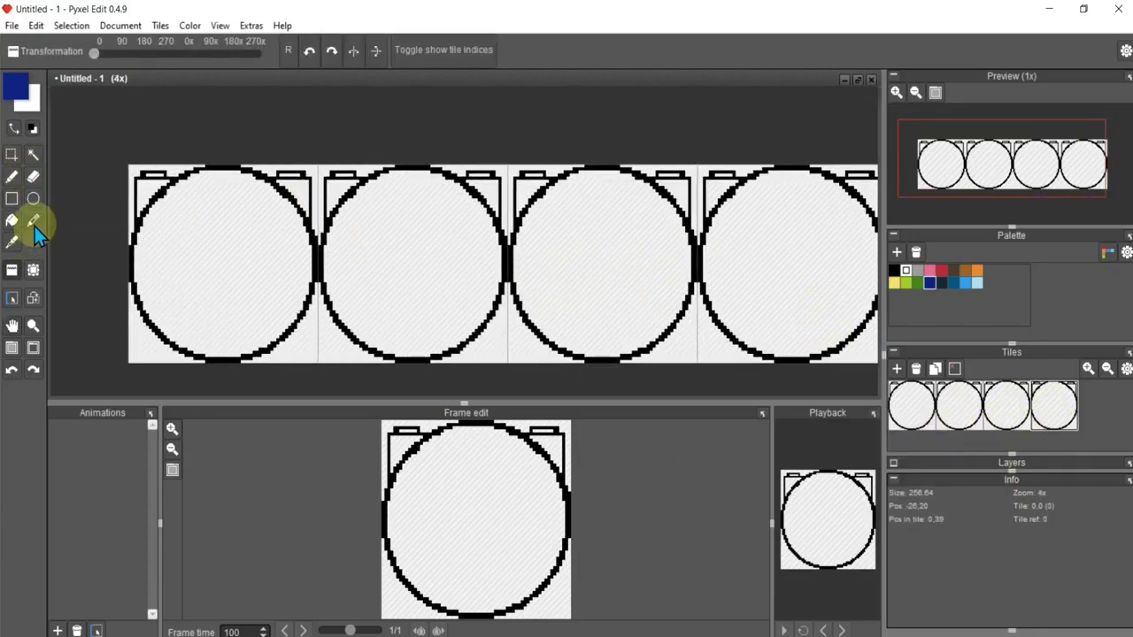
# Step: Fill the first badge's circle and top tabs navy
pyautogui.click(11, 220)
pyautogui.click(152, 183)
pyautogui.click(299, 182)
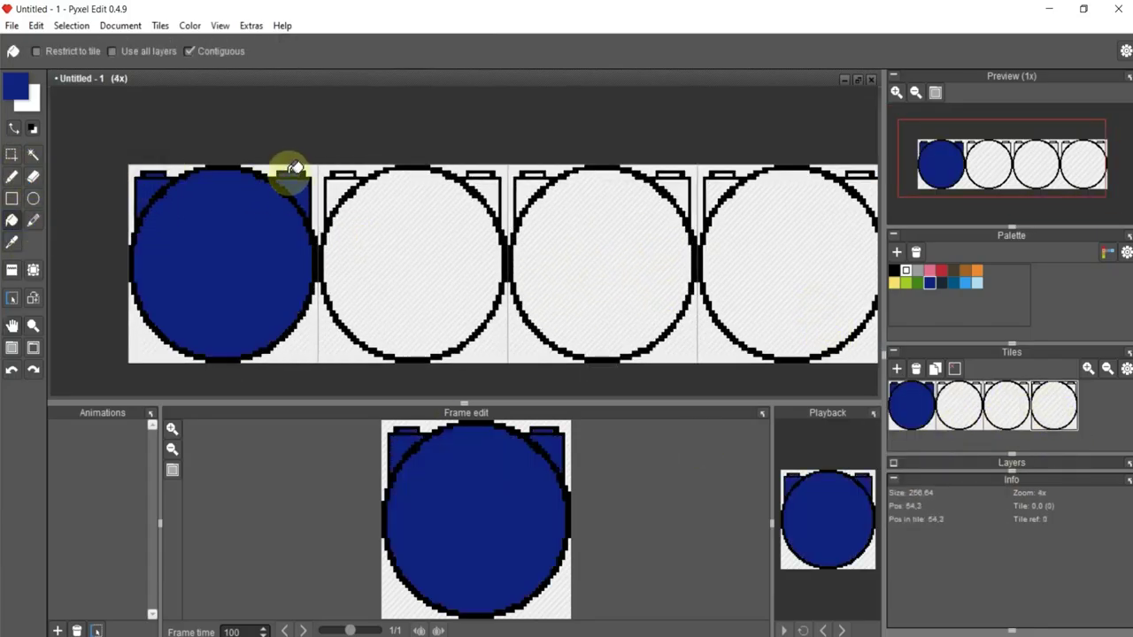
# Step: Set the foreground colour to teal and fill the second badge with it
pyautogui.click(15, 86)
pyautogui.click(235, 167)
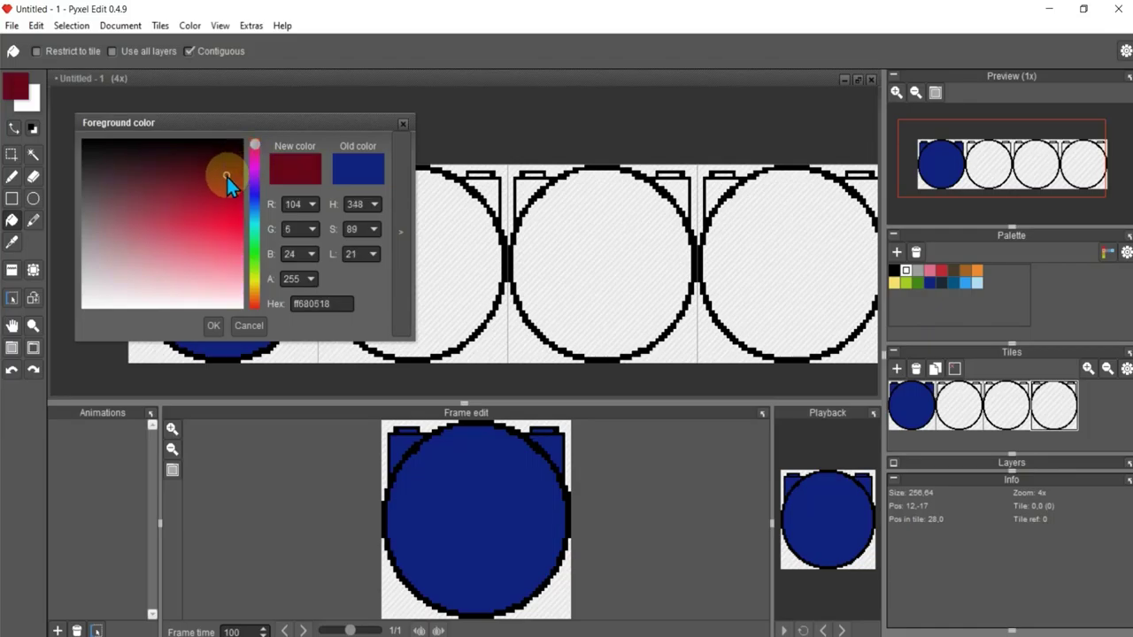
pyautogui.moveTo(227, 177)
pyautogui.mouseDown()
pyautogui.moveTo(159, 209)
pyautogui.moveTo(123, 163)
pyautogui.mouseUp()
pyautogui.click(254, 217)
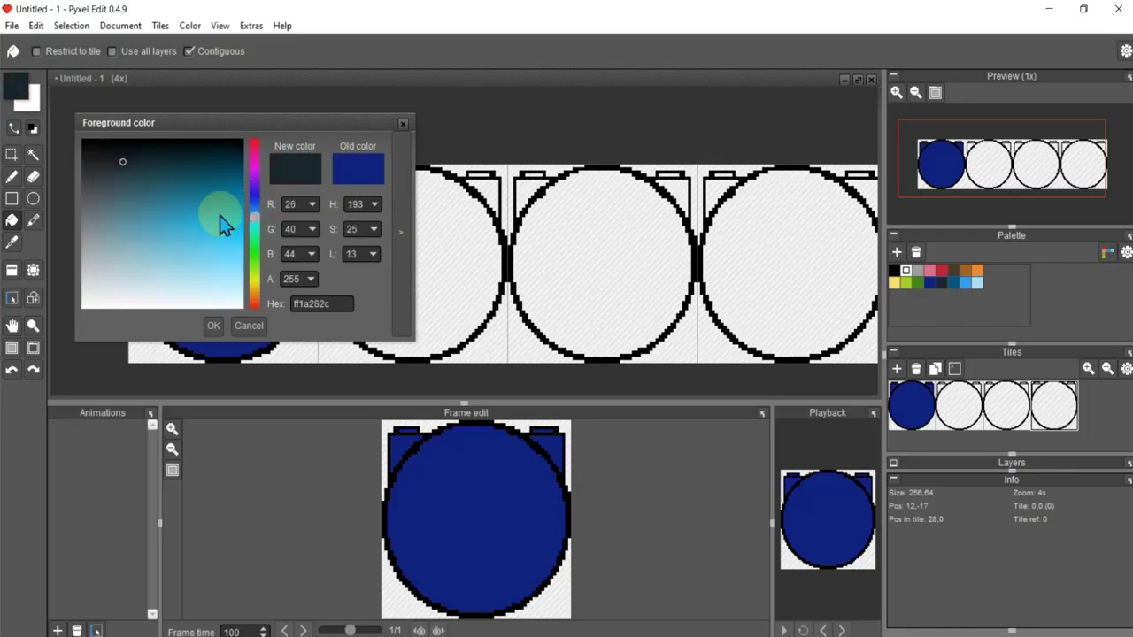
pyautogui.click(222, 225)
pyautogui.click(214, 325)
pyautogui.click(412, 265)
pyautogui.click(342, 180)
pyautogui.click(478, 182)
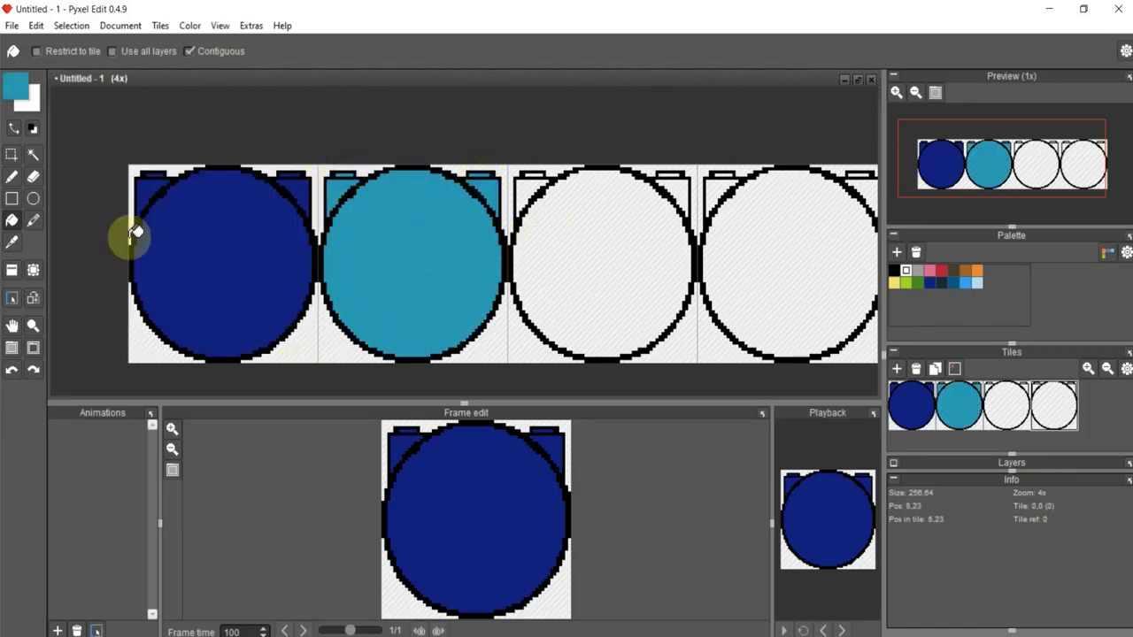
# Step: Set the foreground colour to bright blue and fill the third badge
pyautogui.click(15, 86)
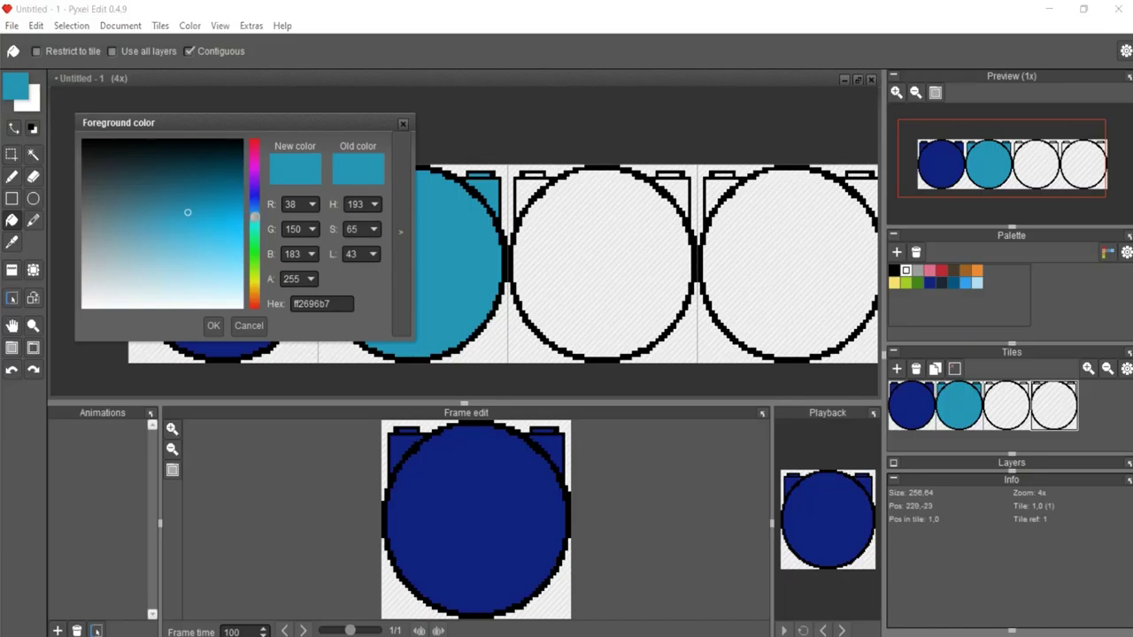
pyautogui.click(253, 216)
pyautogui.click(212, 229)
pyautogui.click(213, 325)
pyautogui.click(602, 266)
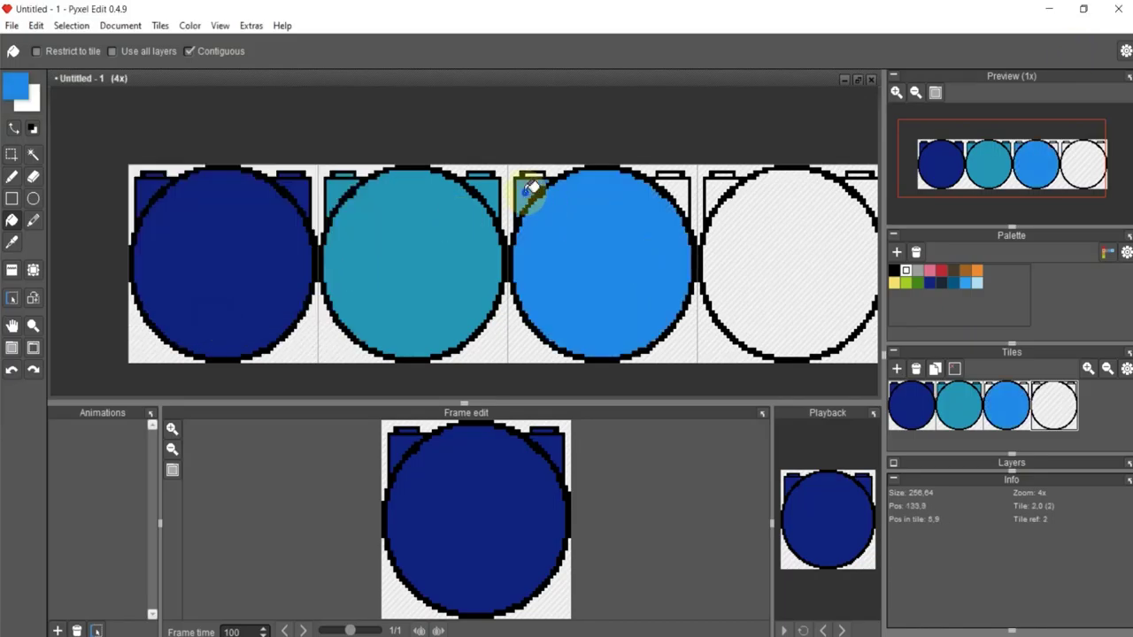
pyautogui.click(524, 179)
pyautogui.click(675, 177)
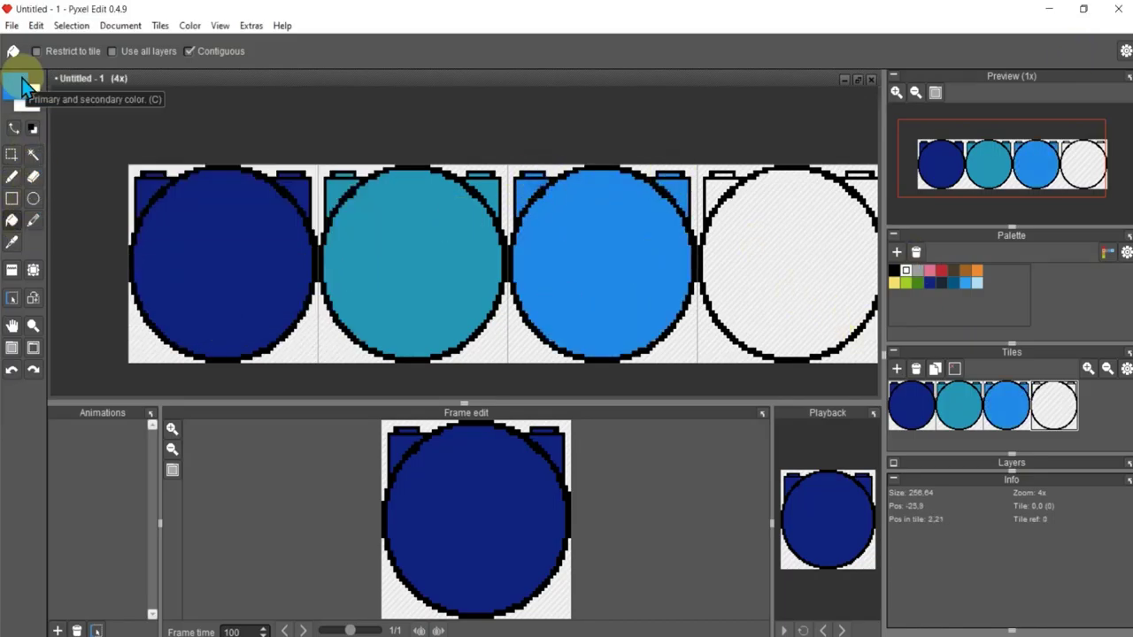
# Step: Set the foreground colour to yellow and fill the fourth badge
pyautogui.click(16, 86)
pyautogui.click(253, 251)
pyautogui.click(191, 258)
pyautogui.click(251, 284)
pyautogui.click(228, 242)
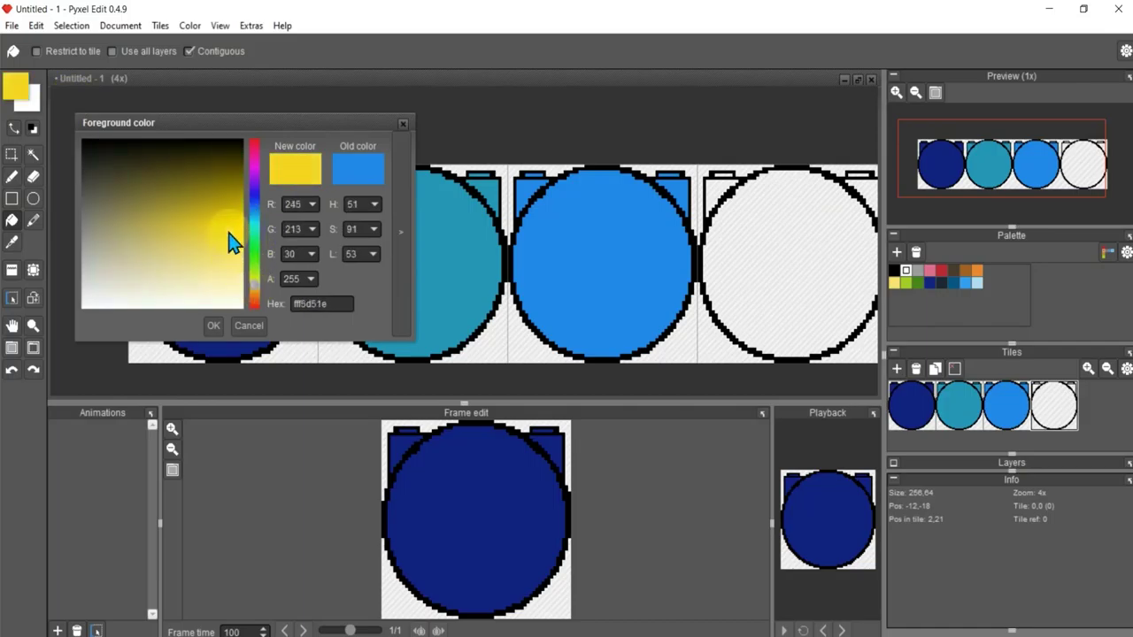
pyautogui.click(213, 325)
pyautogui.click(746, 240)
pyautogui.click(721, 178)
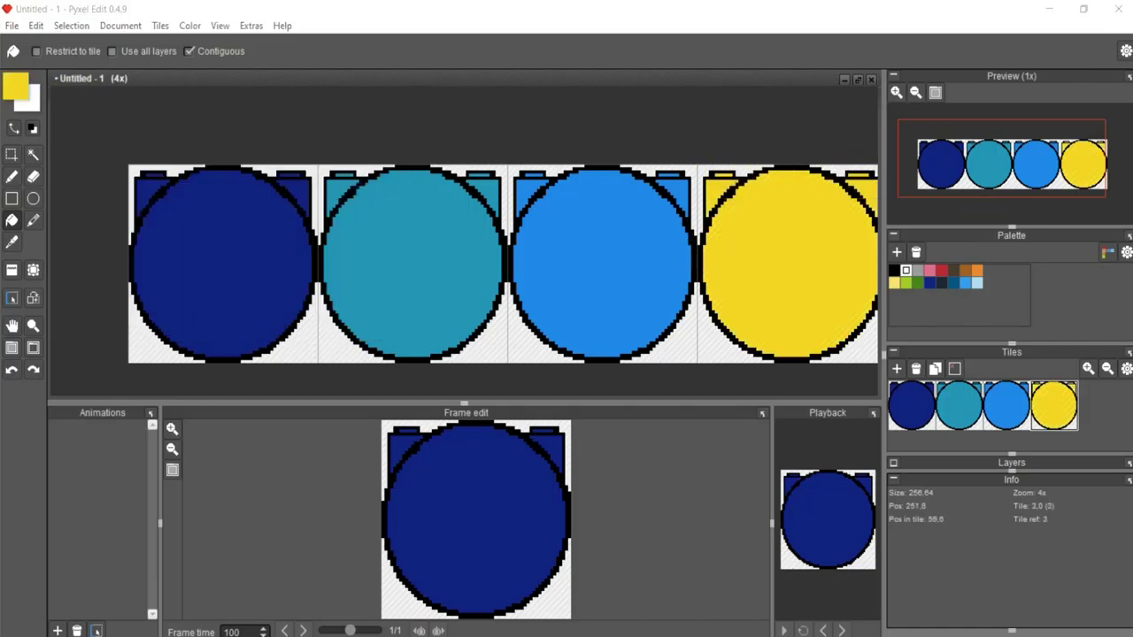
# Step: Check the yellow in the Foreground color dialog, then make black the drawing colour
pyautogui.click(11, 176)
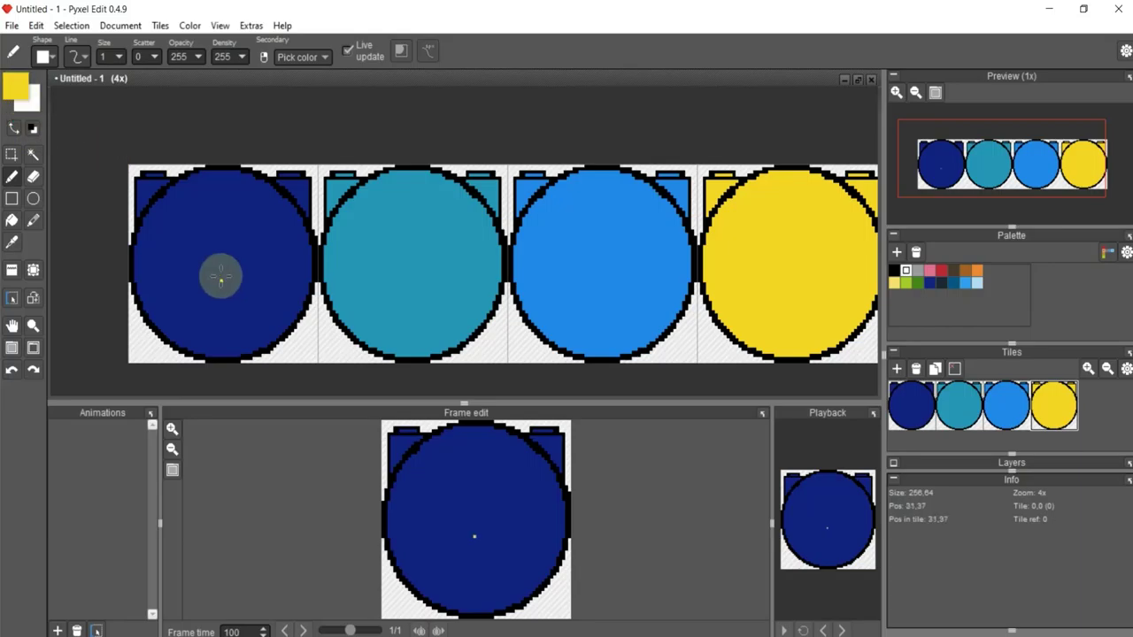
pyautogui.click(16, 85)
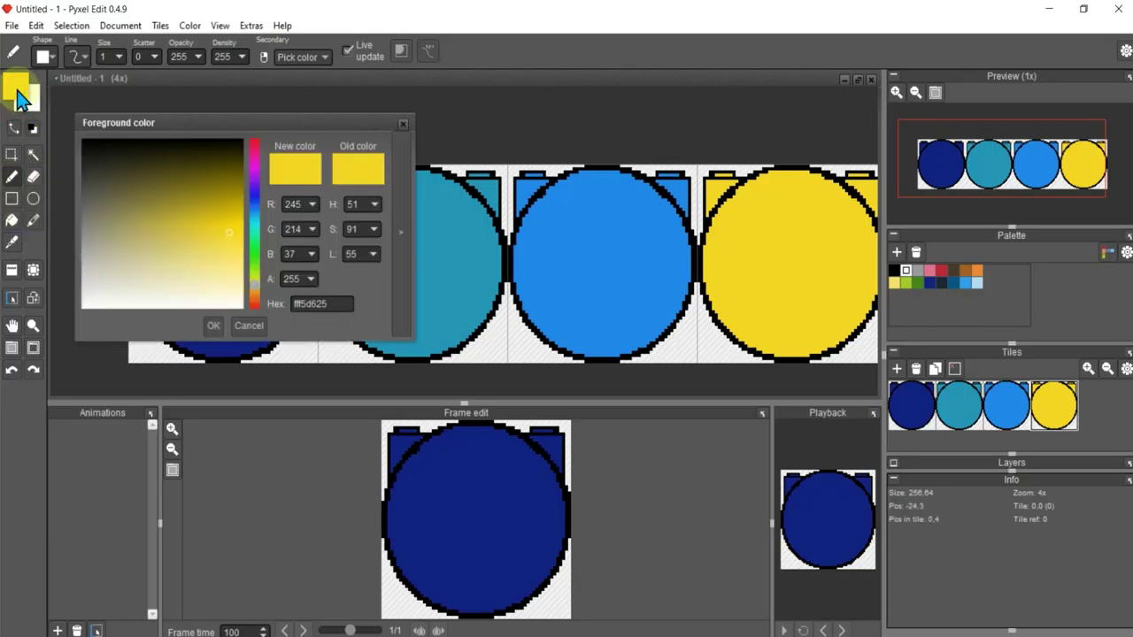
pyautogui.click(896, 281)
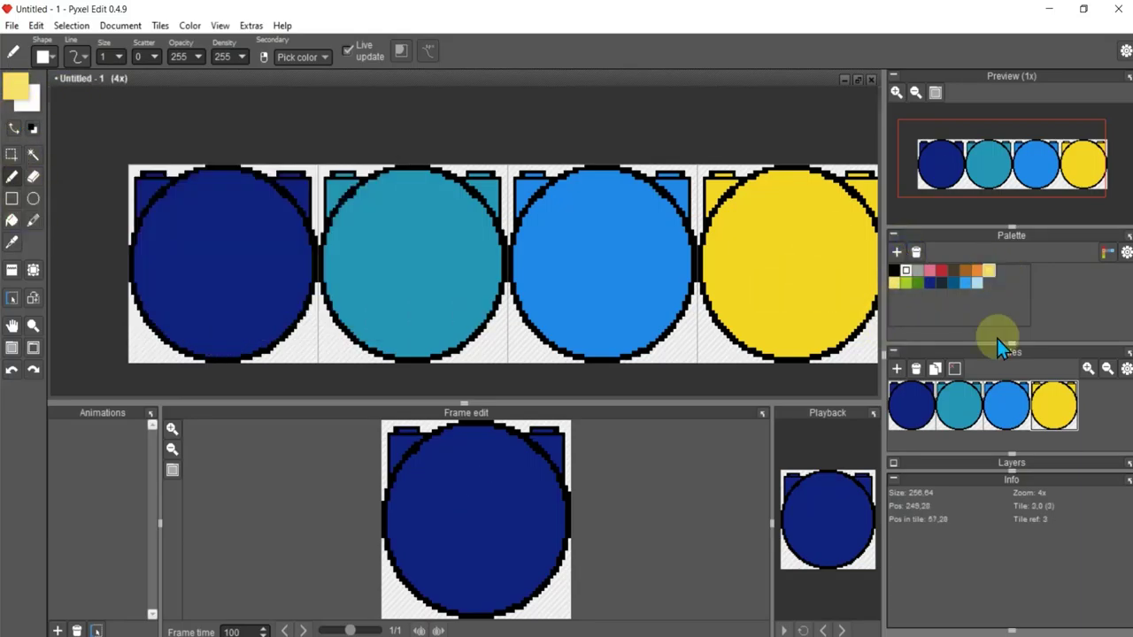
pyautogui.click(894, 270)
# Step: Draw a large and a small concentric circle on the navy badge as the G outline
pyautogui.click(33, 198)
pyautogui.moveTo(189, 228); pyautogui.dragTo(270, 314)
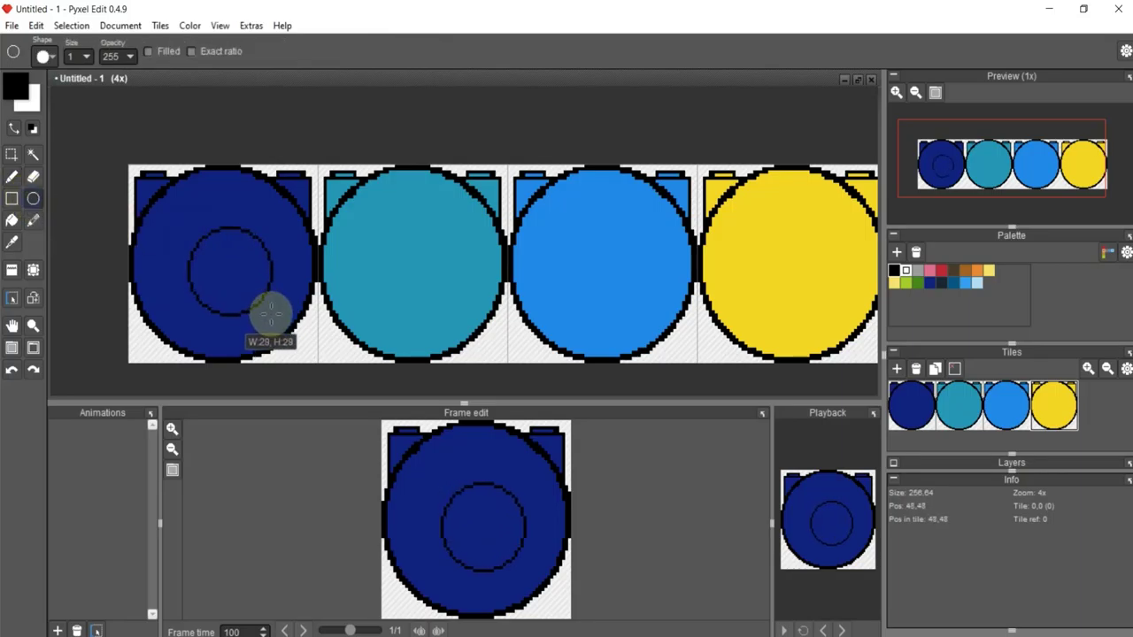
pyautogui.hotkey('ctrl', 'z')
pyautogui.moveTo(172, 210); pyautogui.dragTo(276, 316)
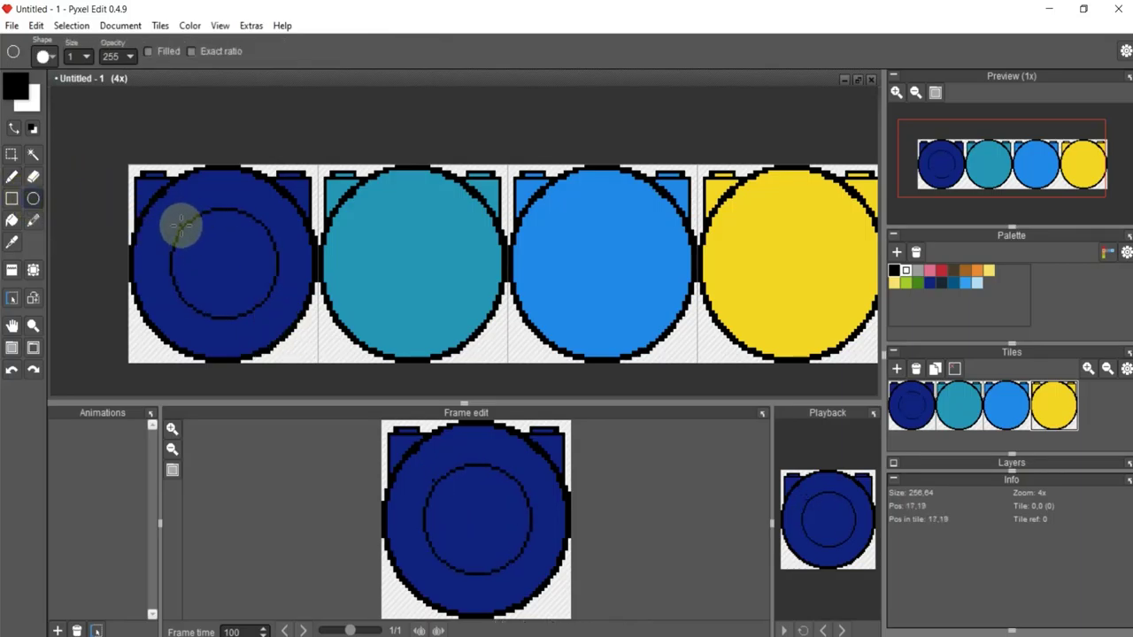
pyautogui.moveTo(181, 228)
pyautogui.mouseDown()
pyautogui.moveTo(268, 301)
pyautogui.moveTo(212, 268)
pyautogui.moveTo(270, 281)
pyautogui.moveTo(214, 272)
pyautogui.mouseUp()
pyautogui.press('b')
pyautogui.hotkey('ctrl', 'z')
pyautogui.press('r')
pyautogui.click(11, 176)
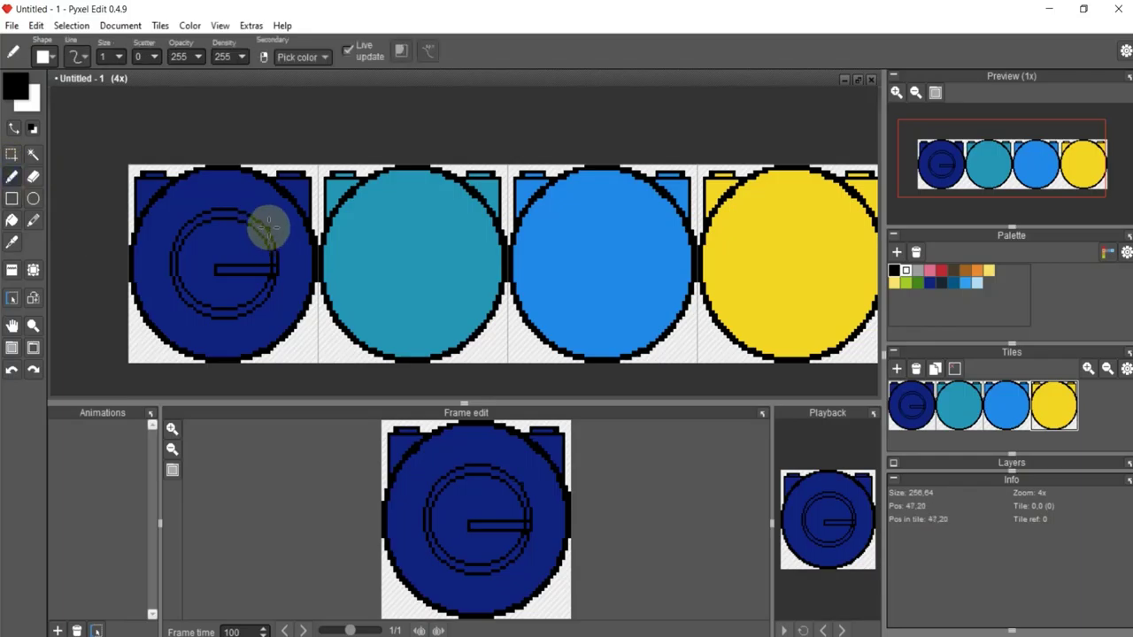
# Step: Paint navy over part of the inner ring to open the G's gap
pyautogui.keyDown('alt'); pyautogui.click(270, 237); pyautogui.keyUp('alt')
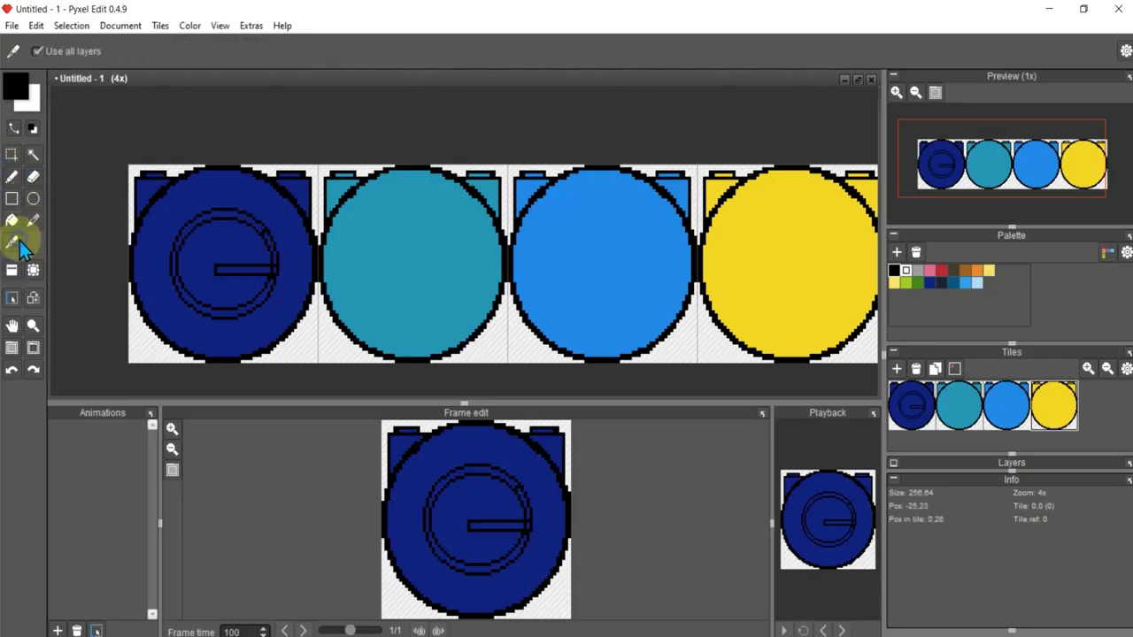
pyautogui.scroll(2, 293, 244)
pyautogui.scroll(5, 271, 240)
pyautogui.moveTo(270, 222); pyautogui.dragTo(289, 370)
pyautogui.scroll(-5, 289, 370)
pyautogui.scroll(5, 274, 247)
pyautogui.scroll(-5, 268, 291)
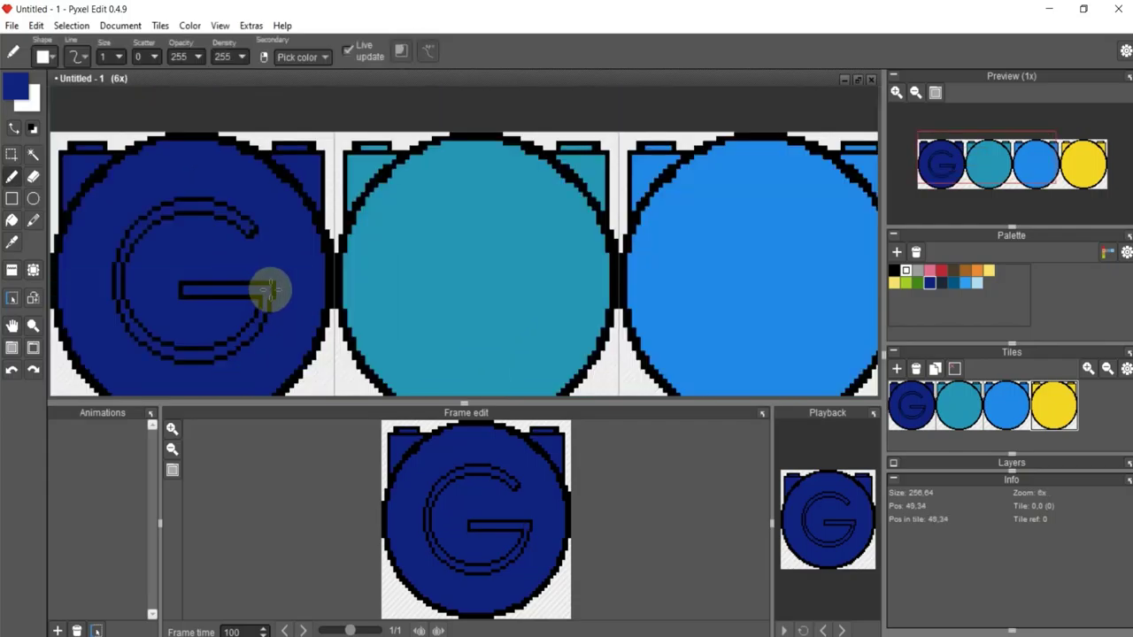
pyautogui.scroll(3, 284, 284)
pyautogui.scroll(-3, 303, 266)
pyautogui.scroll(-1, 302, 263)
# Step: Flood-fill the letter G yellow
pyautogui.keyDown('alt'); pyautogui.click(748, 301); pyautogui.keyUp('alt')
pyautogui.click(12, 221)
pyautogui.click(239, 283)
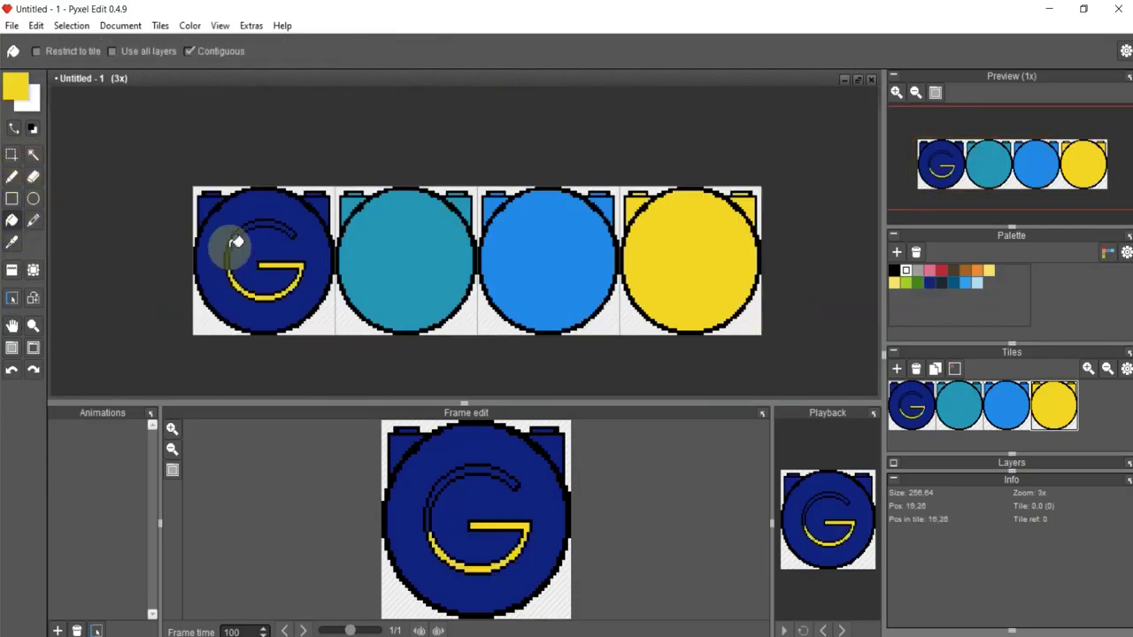
pyautogui.click(238, 255)
# Step: Draw a small circle above the G's tip and fill it into a solid yellow dot
pyautogui.click(32, 198)
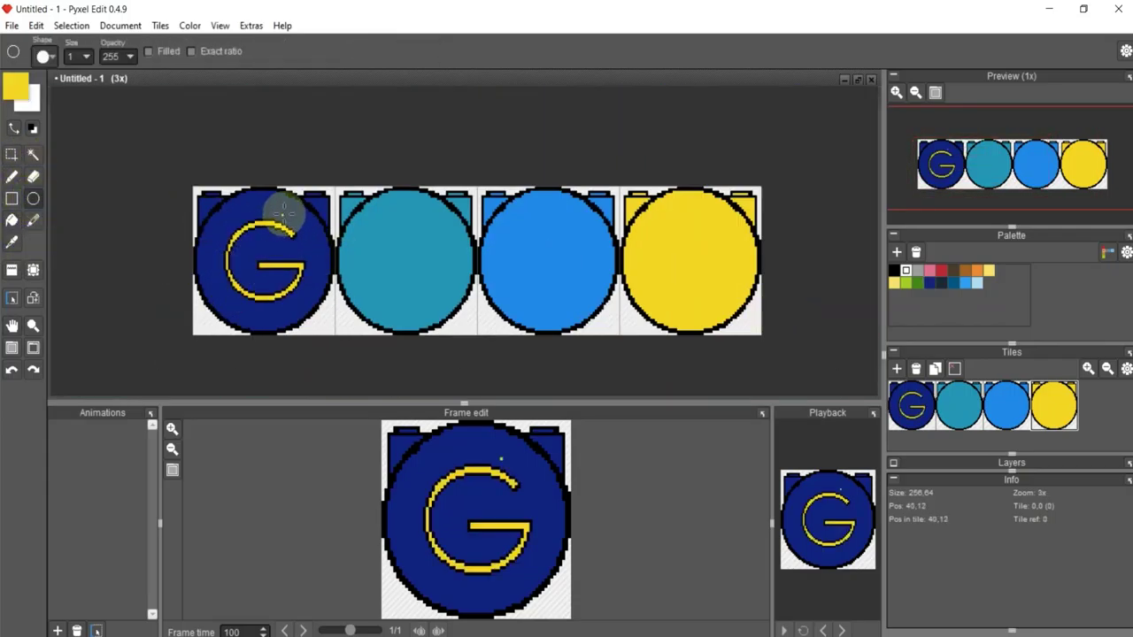
pyautogui.scroll(4, 290, 215)
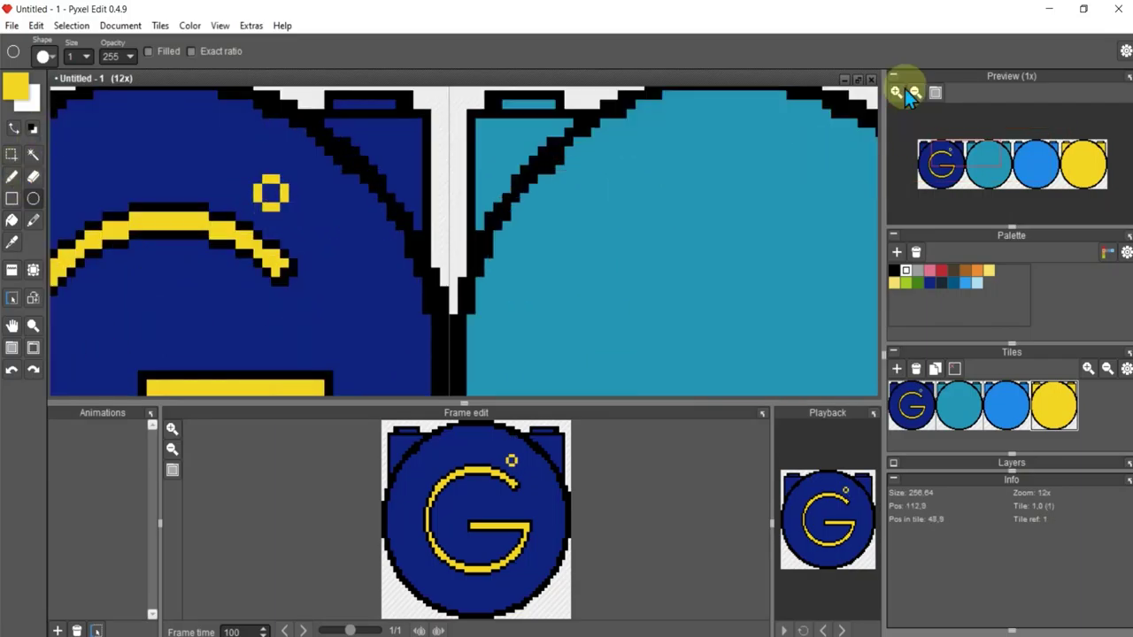
pyautogui.click(894, 270)
pyautogui.moveTo(246, 169); pyautogui.dragTo(293, 217)
pyautogui.click(33, 220)
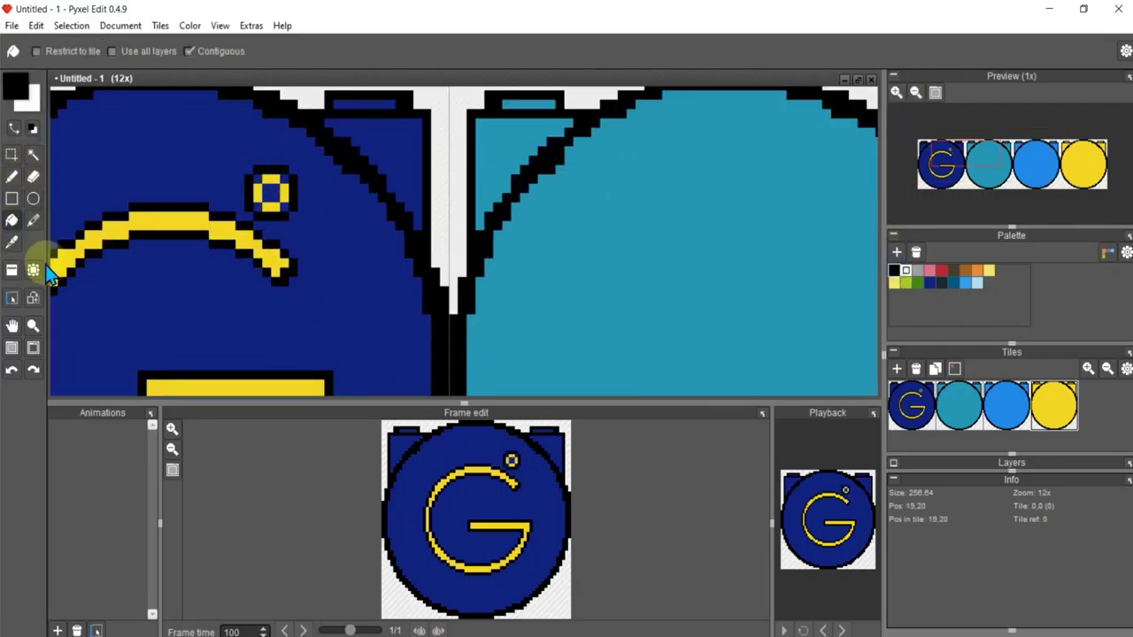
pyautogui.keyDown('alt'); pyautogui.click(139, 232); pyautogui.keyUp('alt')
pyautogui.click(12, 220)
pyautogui.click(271, 177)
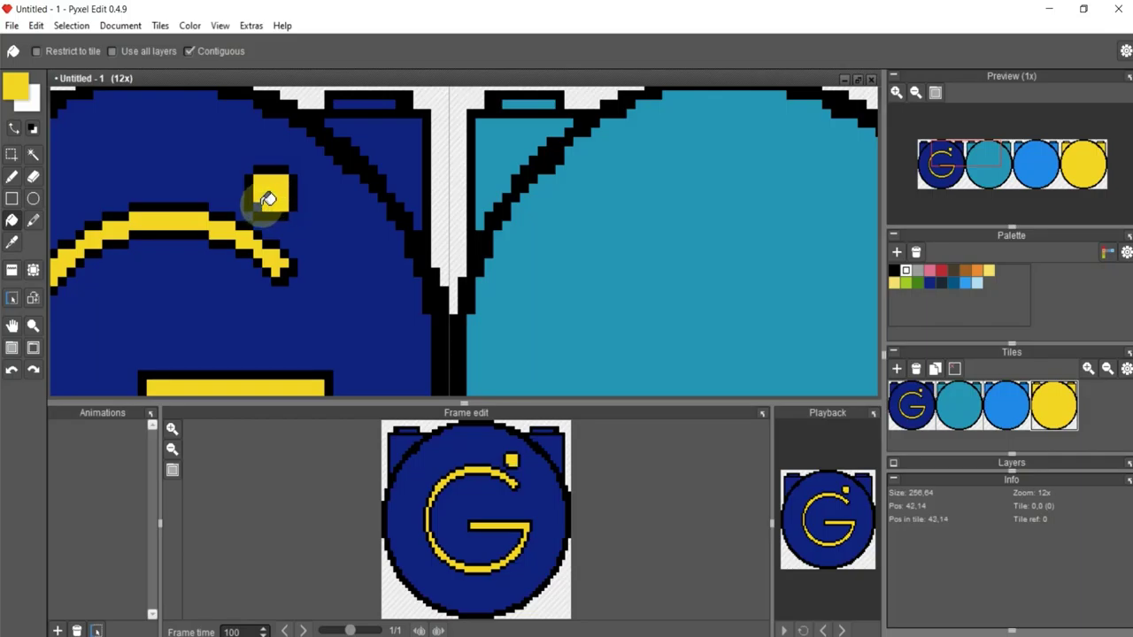
# Step: Pencil a small black V tick left of the dot, then pan toward the other badges
pyautogui.scroll(1, 304, 207)
pyautogui.press('b')
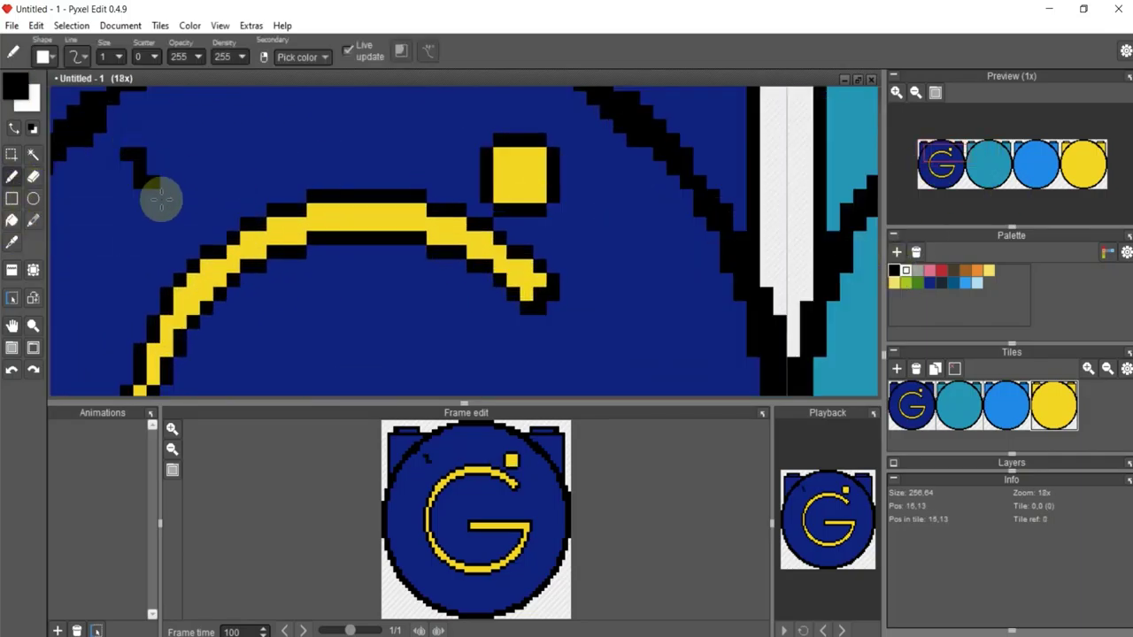
pyautogui.moveTo(176, 196)
pyautogui.mouseDown()
pyautogui.moveTo(239, 147)
pyautogui.moveTo(133, 145)
pyautogui.mouseUp()
pyautogui.scroll(-3, 386, 182)
pyautogui.scroll(-1, 386, 181)
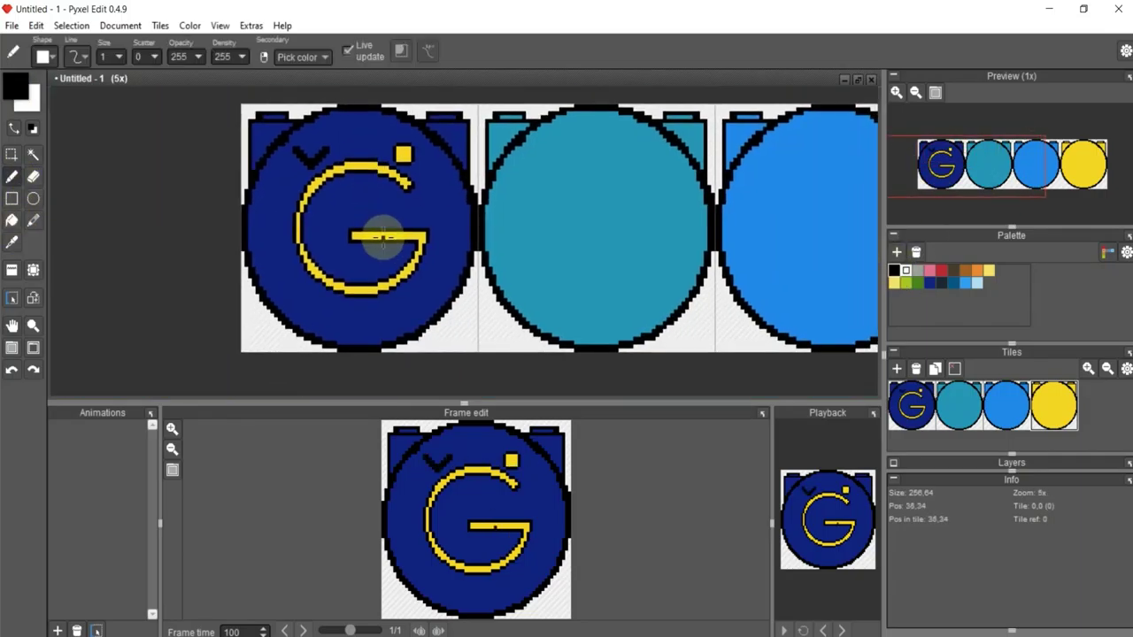
pyautogui.moveTo(539, 273); pyautogui.dragTo(463, 256)
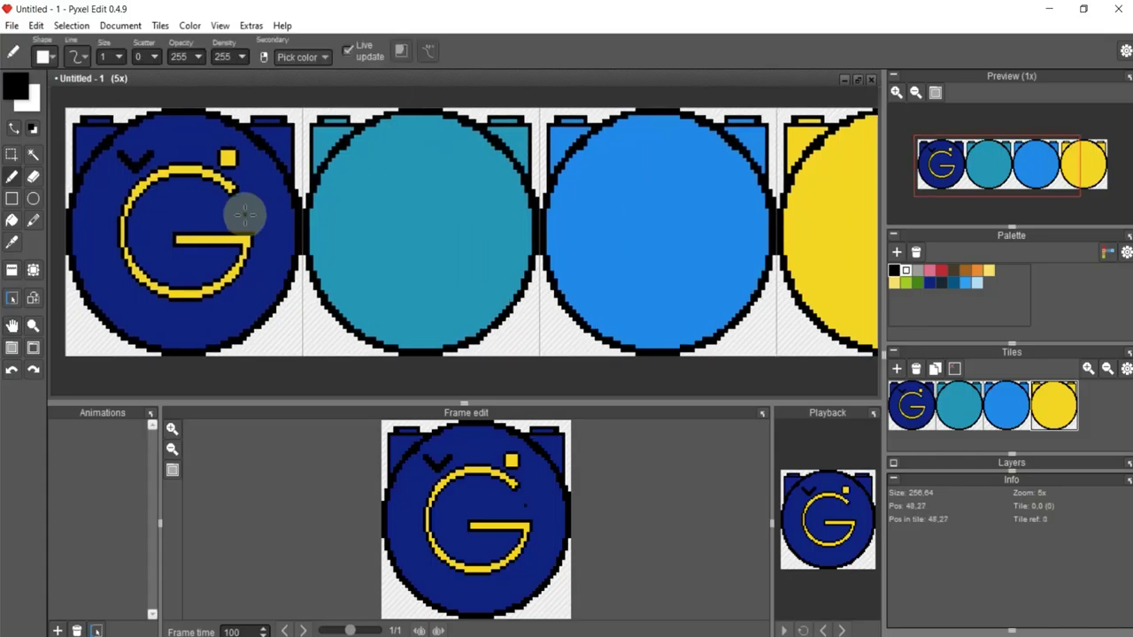
# Step: Choose red and pencil the box's diamond top and vertical edges on the teal badge
pyautogui.click(942, 270)
pyautogui.click(15, 86)
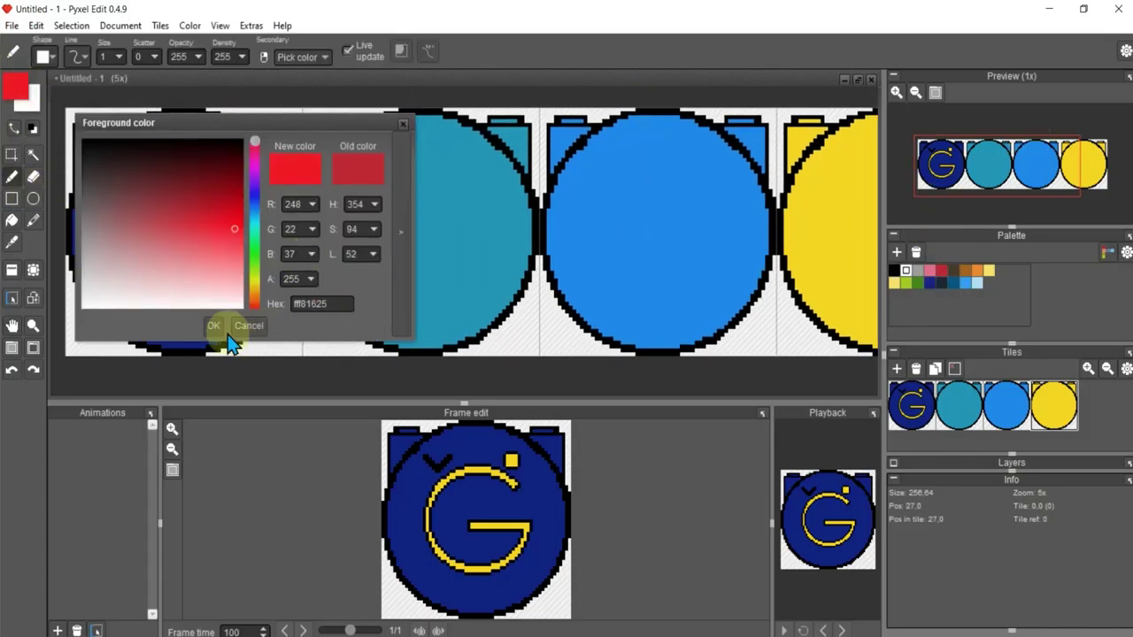
pyautogui.click(213, 325)
pyautogui.moveTo(363, 193)
pyautogui.mouseDown()
pyautogui.moveTo(424, 240)
pyautogui.moveTo(468, 191)
pyautogui.moveTo(397, 169)
pyautogui.moveTo(464, 174)
pyautogui.moveTo(422, 236)
pyautogui.moveTo(404, 222)
pyautogui.moveTo(463, 185)
pyautogui.moveTo(365, 192)
pyautogui.mouseUp()
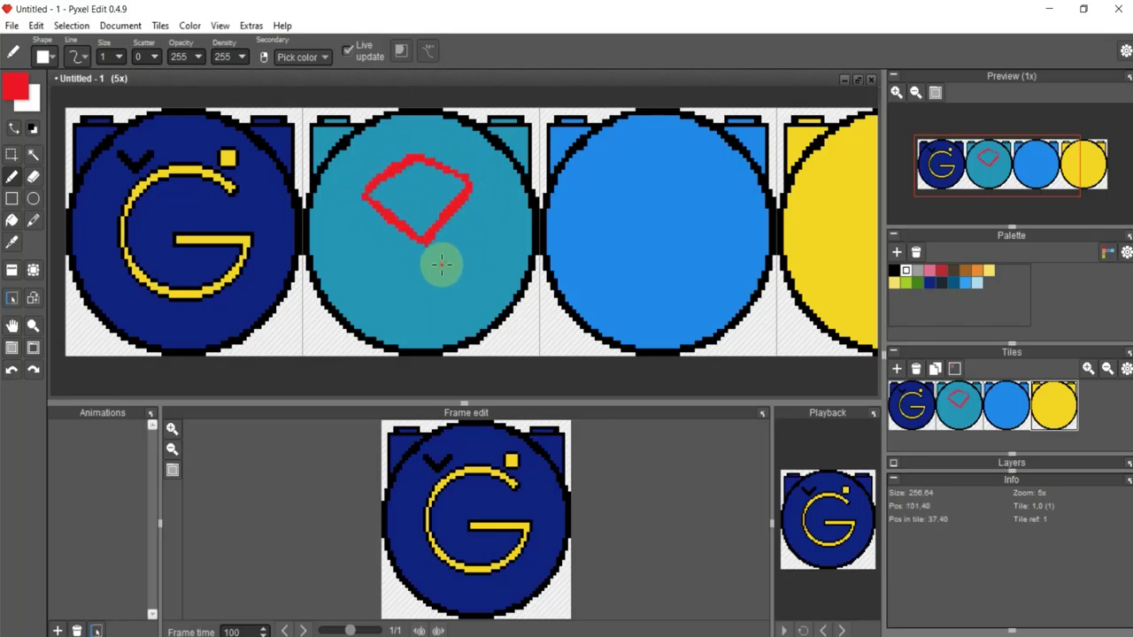
pyautogui.hotkey('ctrl', 'z')
pyautogui.moveTo(425, 239); pyautogui.dragTo(424, 292)
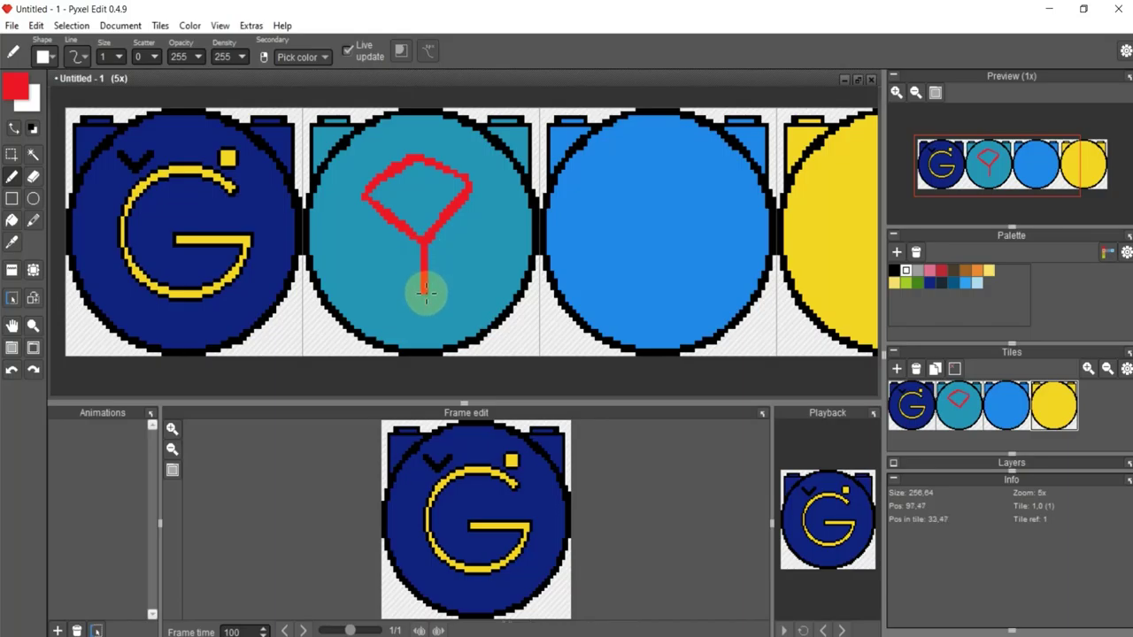
pyautogui.moveTo(364, 196); pyautogui.dragTo(364, 254)
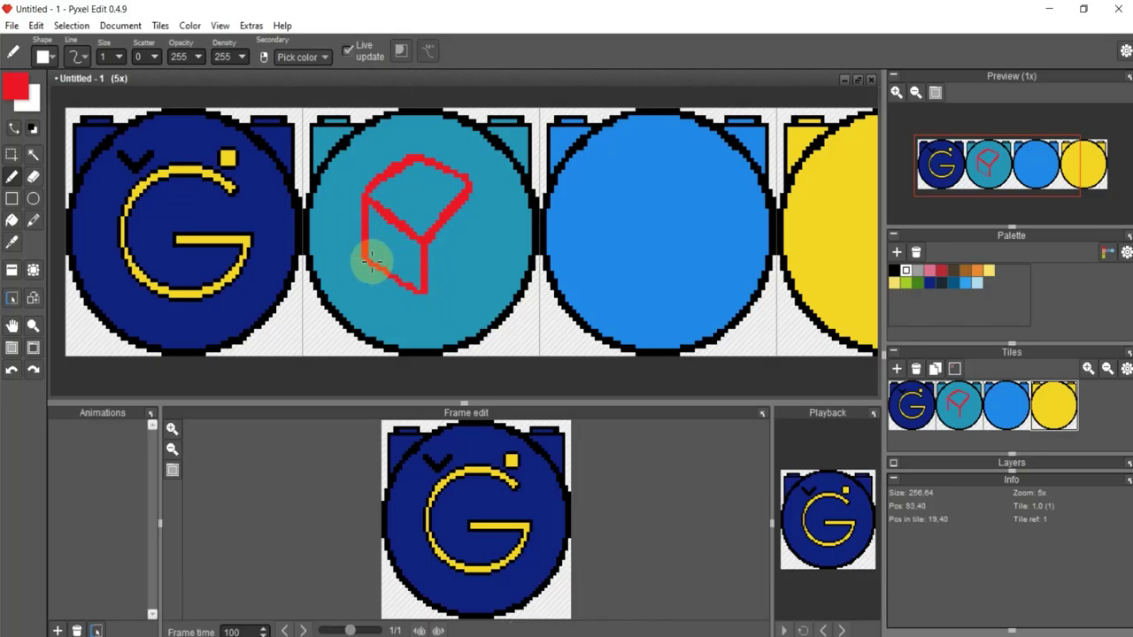
# Step: Add the box's flap and centre lines in red, undoing stray strokes
pyautogui.moveTo(473, 177)
pyautogui.mouseDown()
pyautogui.moveTo(434, 240)
pyautogui.moveTo(498, 226)
pyautogui.mouseUp()
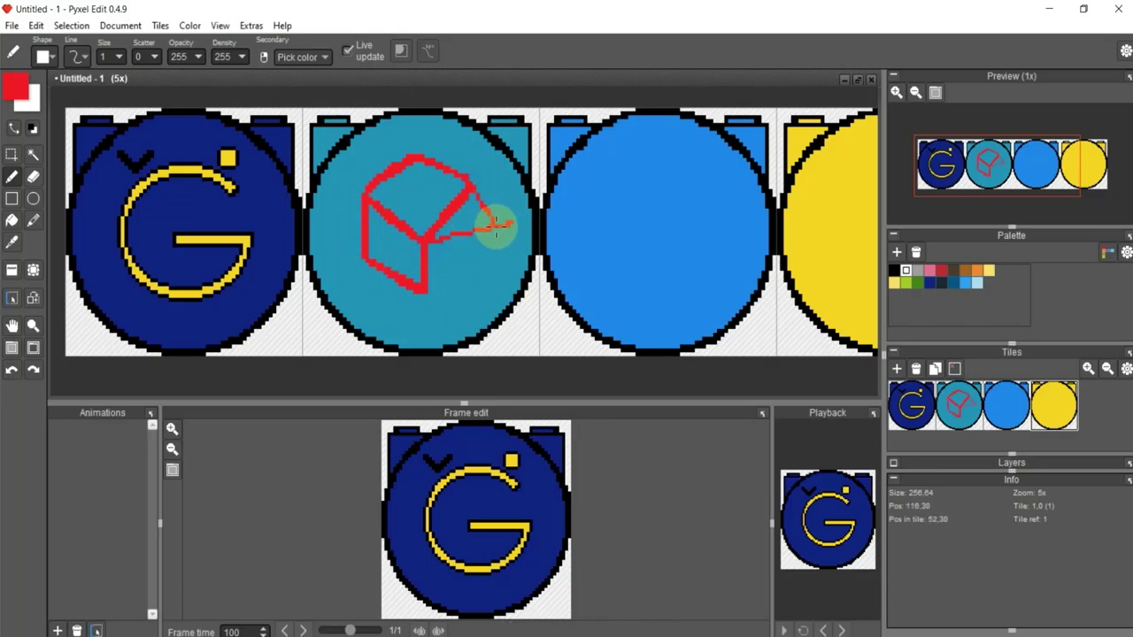
pyautogui.hotkey('ctrl', 'z')
pyautogui.moveTo(473, 181); pyautogui.dragTo(430, 239)
pyautogui.moveTo(417, 158); pyautogui.dragTo(405, 234)
pyautogui.hotkey('ctrl', 'z')
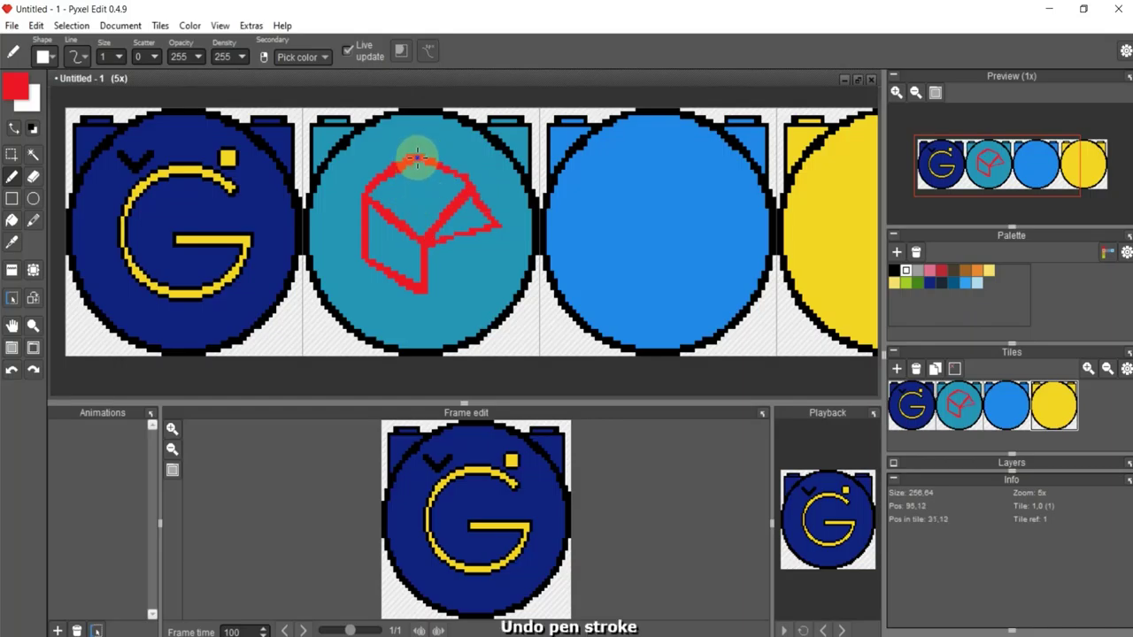
pyautogui.moveTo(417, 158)
pyautogui.mouseDown()
pyautogui.moveTo(426, 234)
pyautogui.moveTo(490, 264)
pyautogui.mouseUp()
pyautogui.moveTo(426, 288)
pyautogui.mouseDown()
pyautogui.moveTo(470, 273)
pyautogui.moveTo(434, 285)
pyautogui.moveTo(427, 238)
pyautogui.mouseUp()
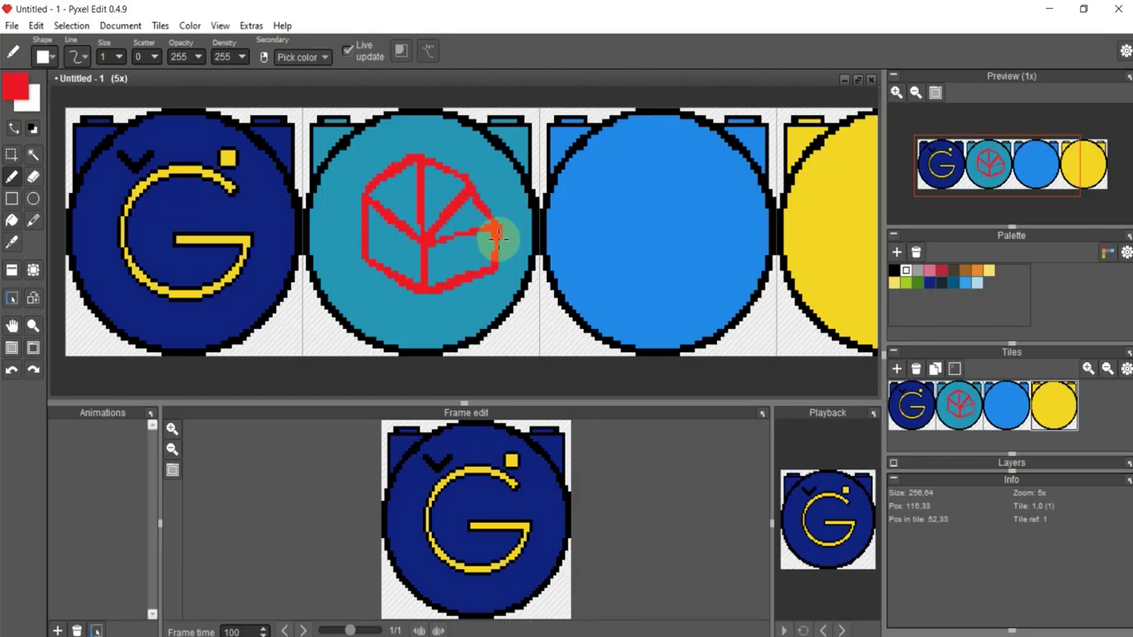
pyautogui.scroll(-2, 433, 211)
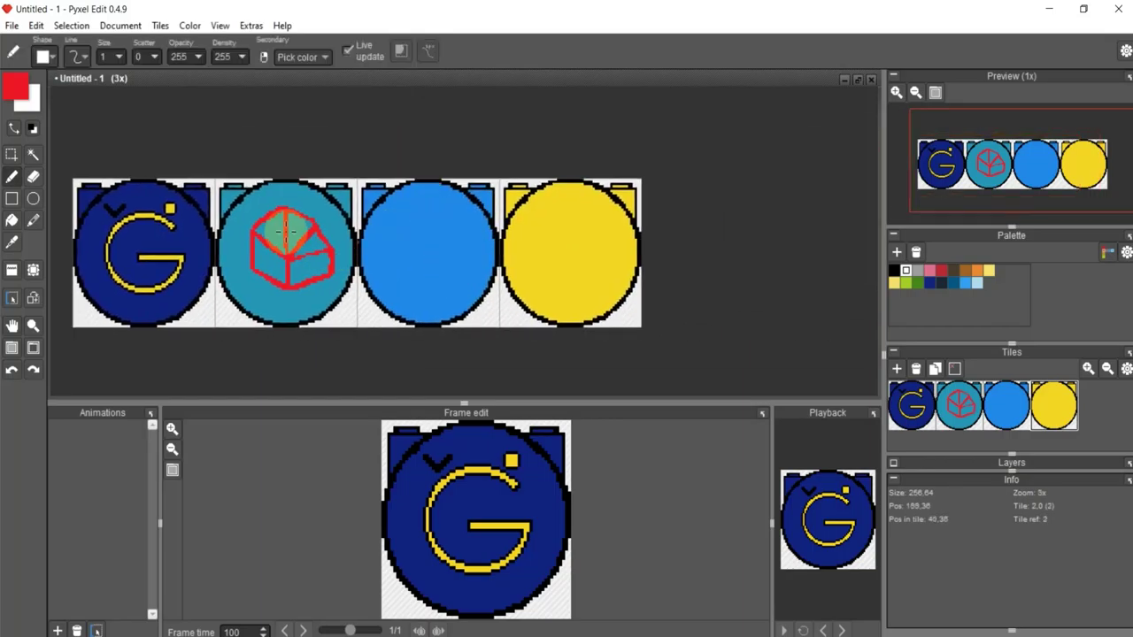
pyautogui.click(11, 242)
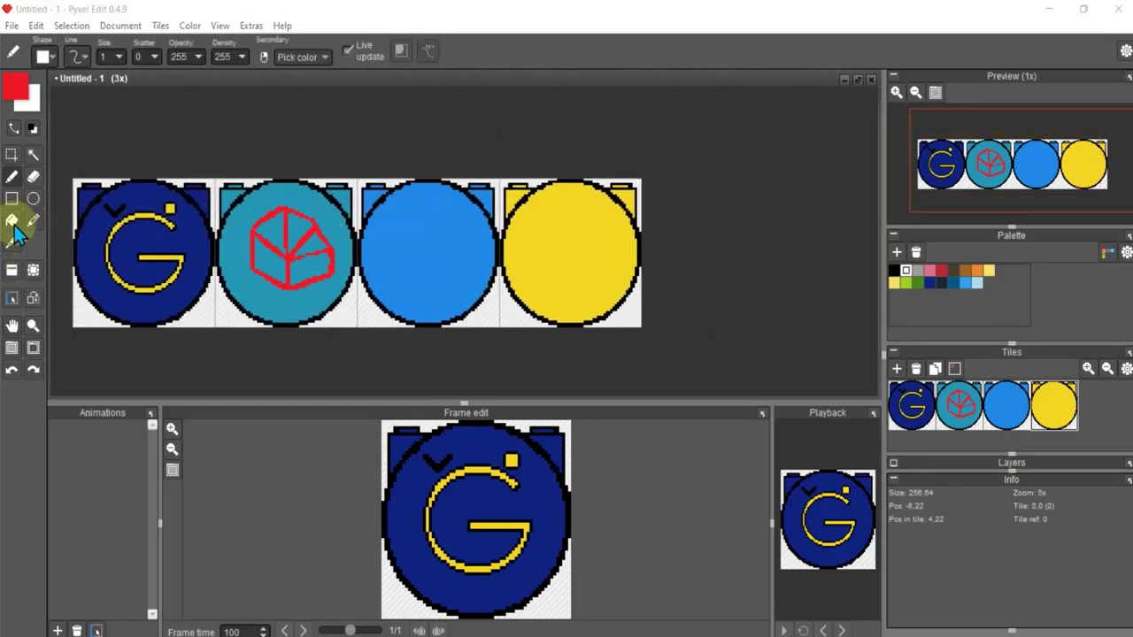
# Step: Choose a darker blue than the third badge as the drawing colour
pyautogui.click(487, 242)
pyautogui.click(15, 86)
pyautogui.click(179, 199)
pyautogui.click(215, 326)
pyautogui.scroll(2, 434, 210)
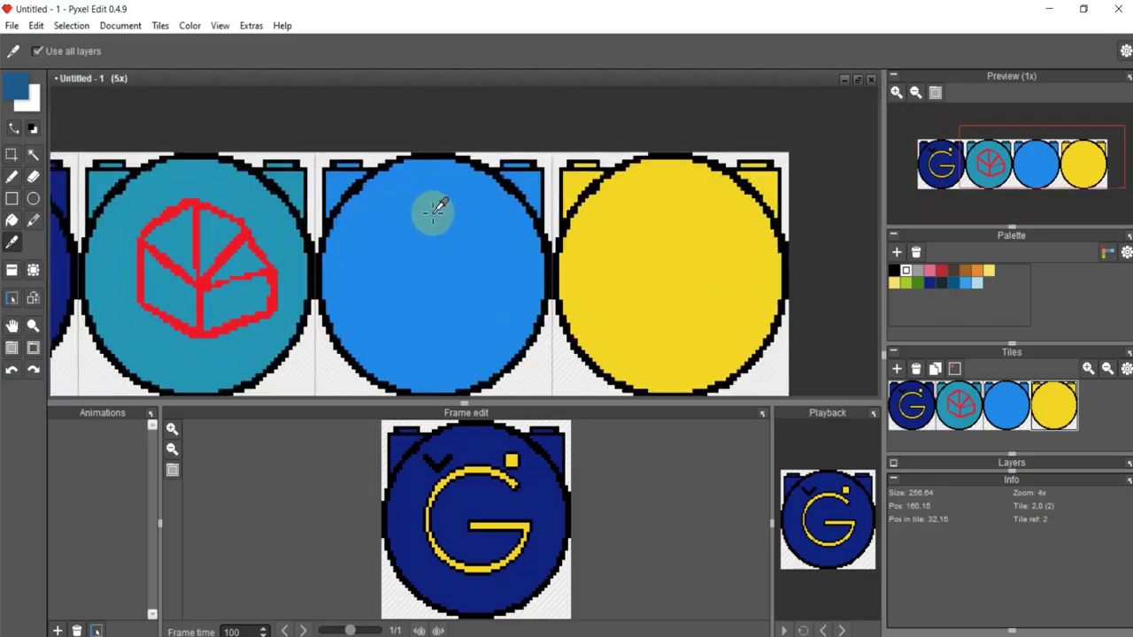
pyautogui.click(412, 222)
pyautogui.click(16, 86)
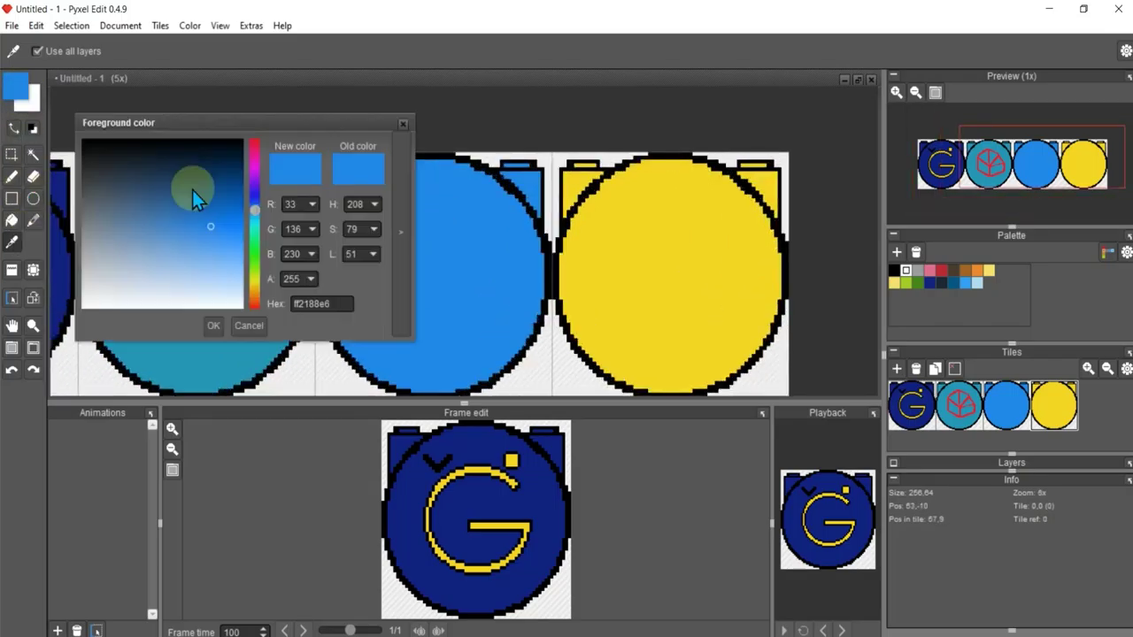
pyautogui.click(215, 326)
# Step: Draw and fill a small dark-blue shape on the light-blue badge
pyautogui.click(12, 177)
pyautogui.moveTo(423, 212)
pyautogui.mouseDown()
pyautogui.moveTo(475, 240)
pyautogui.moveTo(443, 214)
pyautogui.mouseUp()
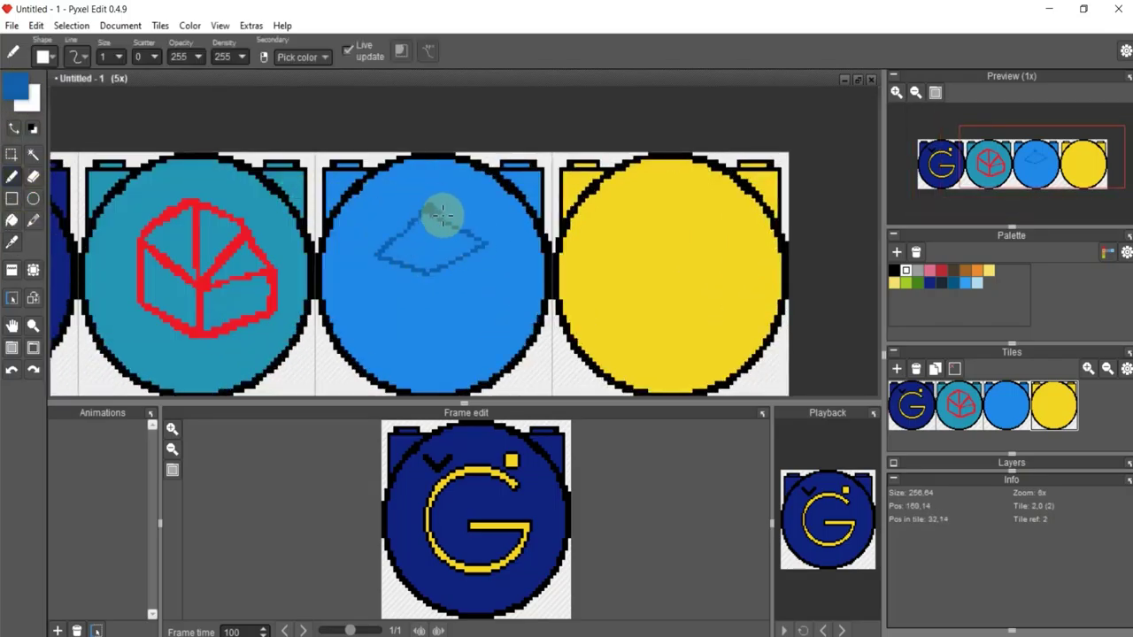
pyautogui.click(11, 219)
pyautogui.click(431, 244)
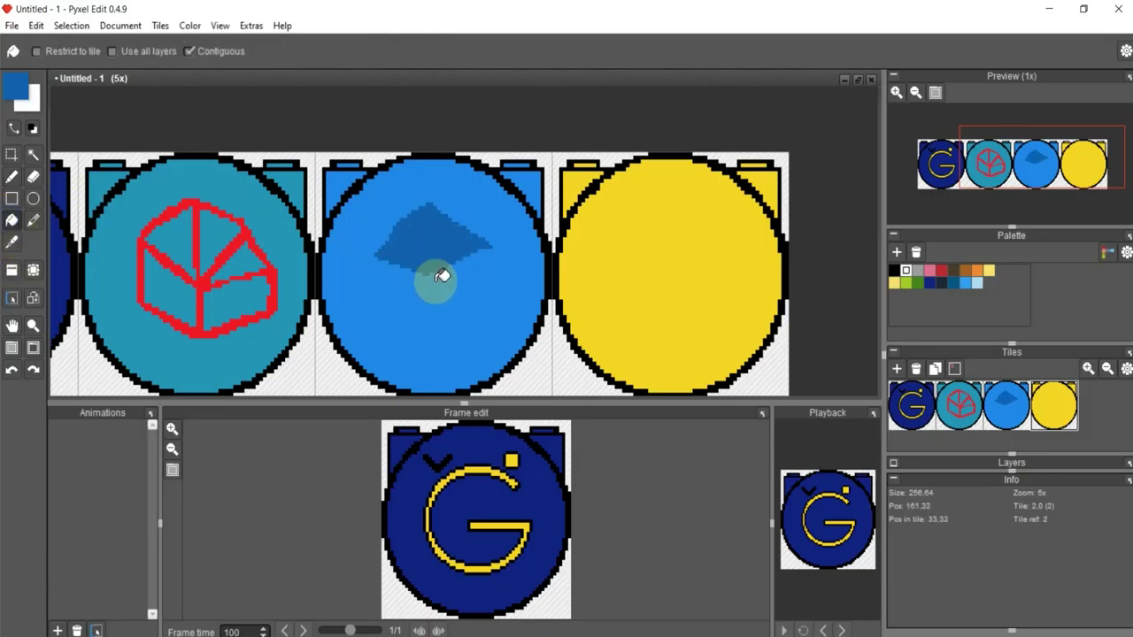
# Step: Switch to an even darker blue and draw a solid diamond on the badge
pyautogui.click(15, 86)
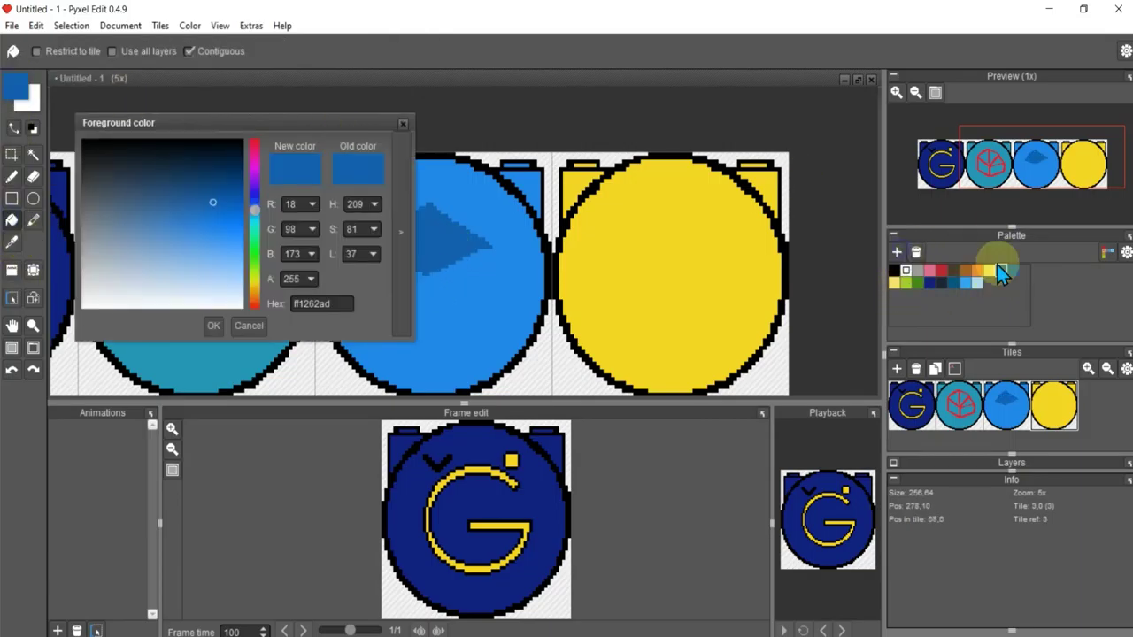
pyautogui.click(220, 192)
pyautogui.click(213, 326)
pyautogui.click(12, 176)
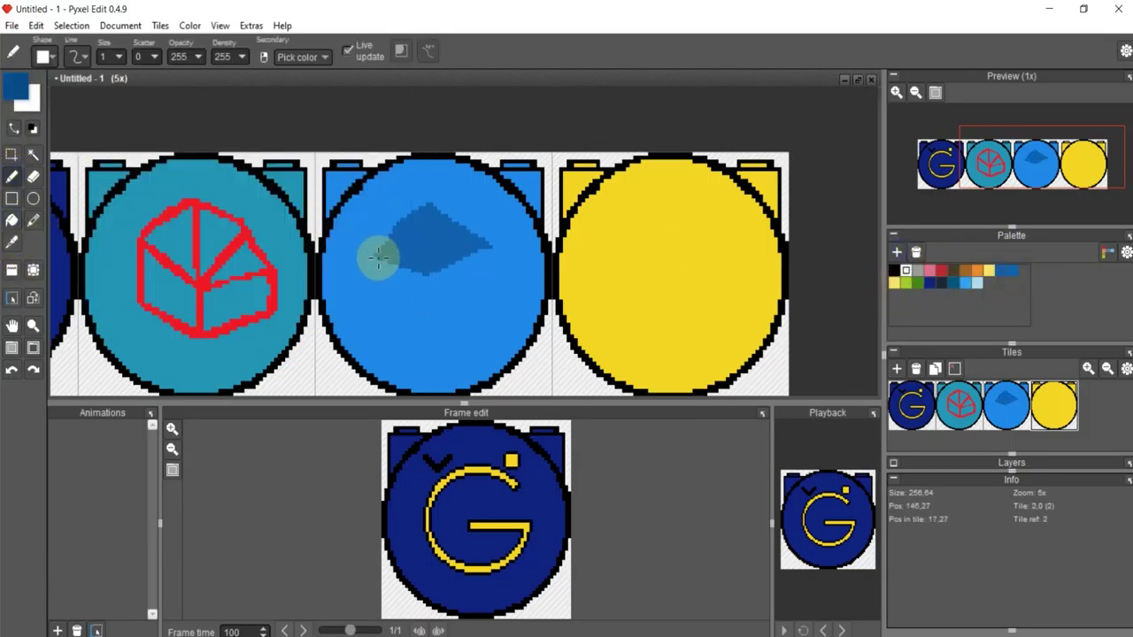
pyautogui.moveTo(377, 255); pyautogui.dragTo(431, 294)
pyautogui.click(12, 220)
pyautogui.click(414, 275)
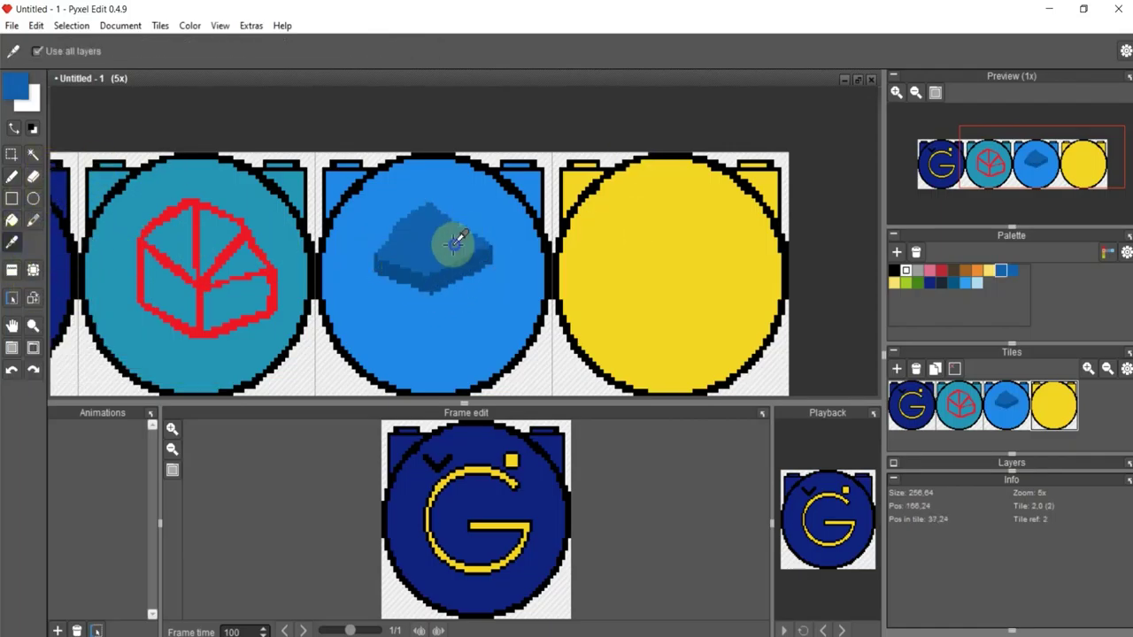
# Step: Draw and fill a dark-blue chevron below the diamond
pyautogui.press('b')
pyautogui.moveTo(376, 294)
pyautogui.mouseDown()
pyautogui.moveTo(468, 296)
pyautogui.moveTo(429, 344)
pyautogui.mouseUp()
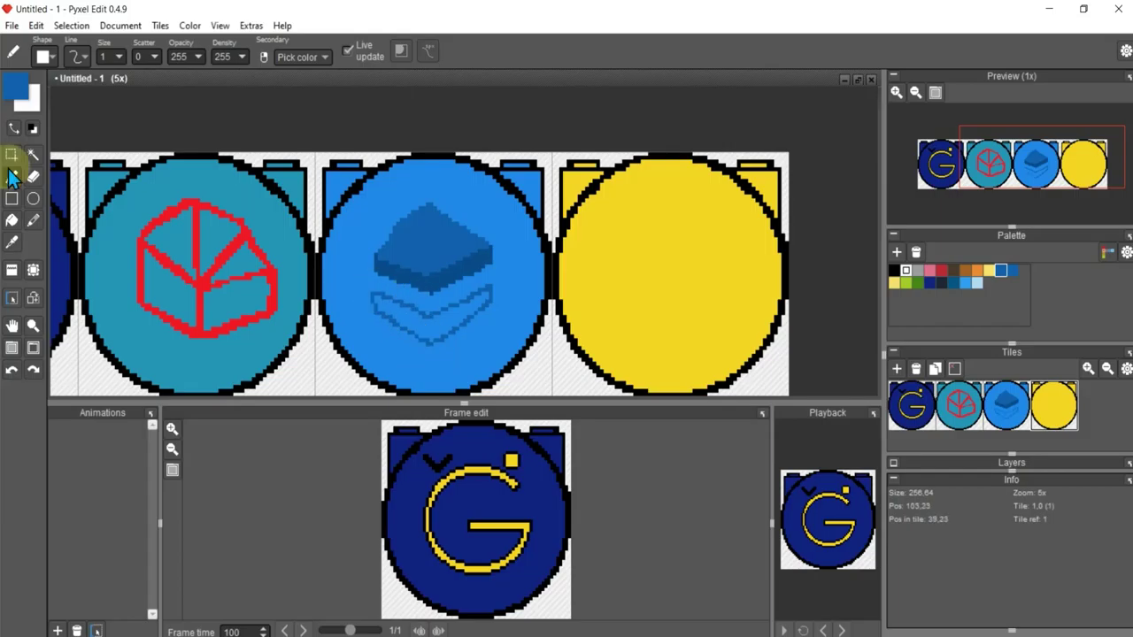
pyautogui.click(11, 220)
pyautogui.click(422, 321)
pyautogui.scroll(-2, 549, 245)
pyautogui.scroll(2, 443, 275)
pyautogui.press('b')
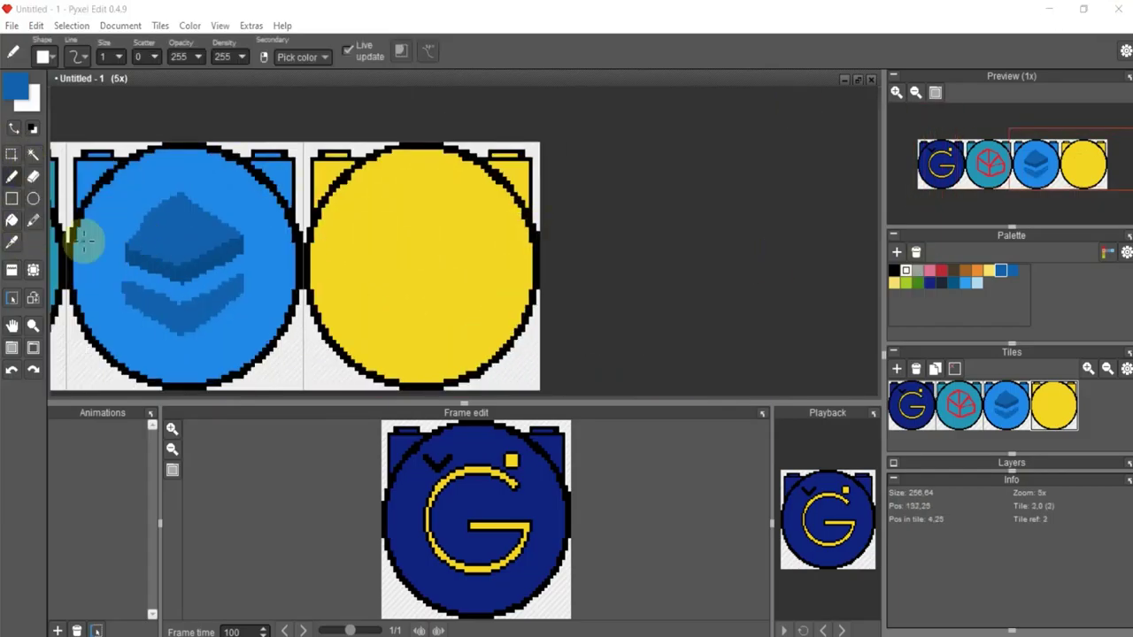
# Step: Select black and sketch trial lines and rectangles on the yellow badge, undoing them all
pyautogui.click(894, 270)
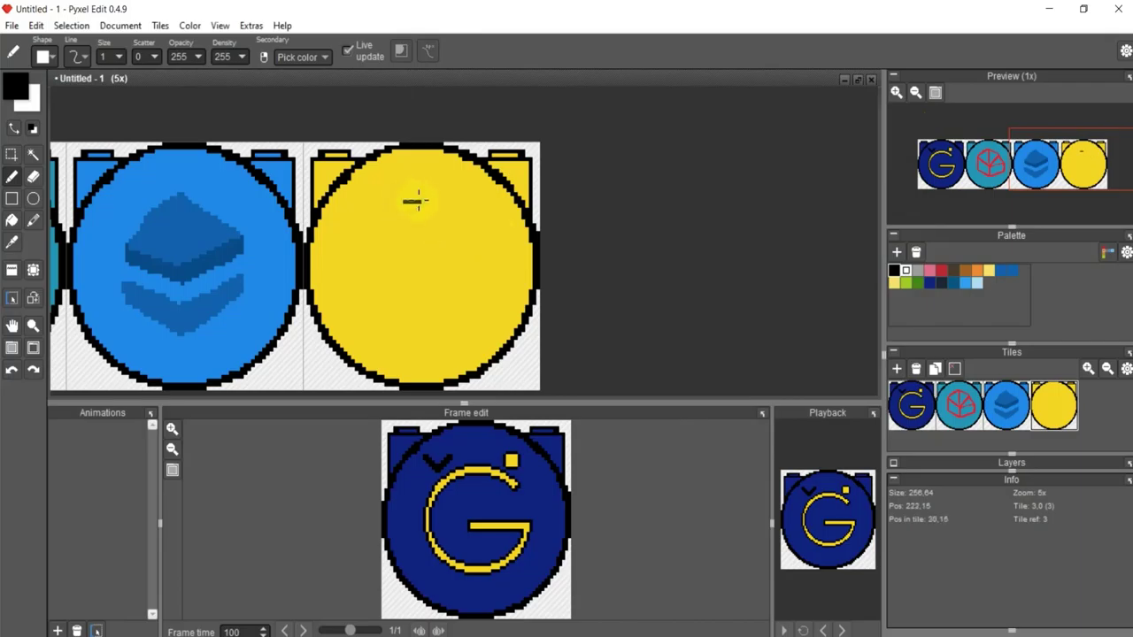
pyautogui.hotkey('ctrl', 'z')
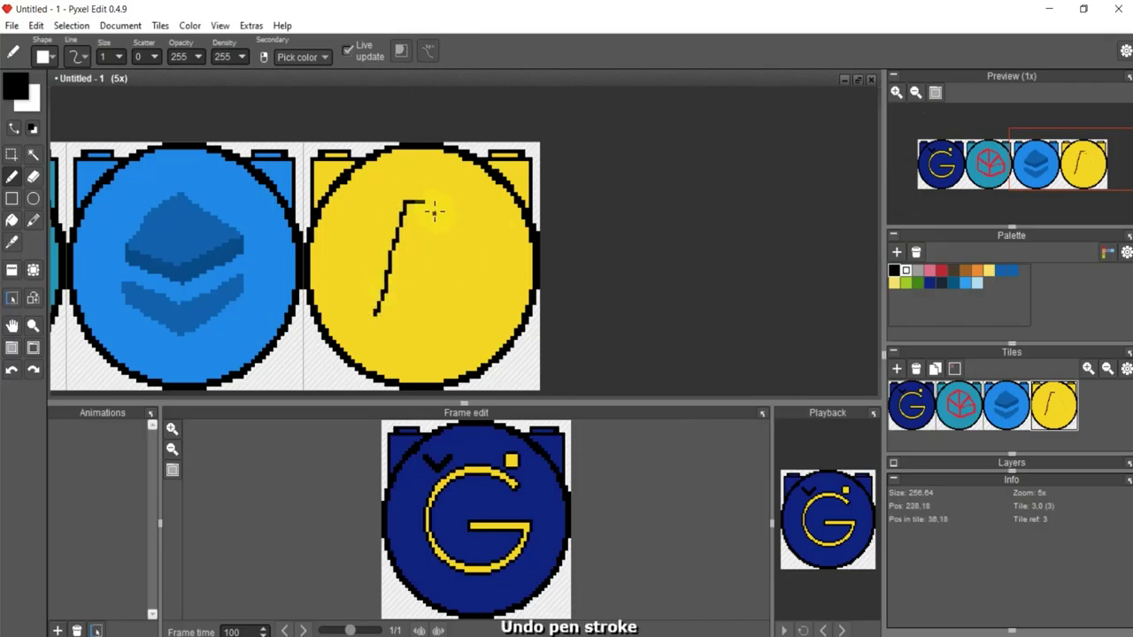
pyautogui.moveTo(442, 242); pyautogui.dragTo(472, 319)
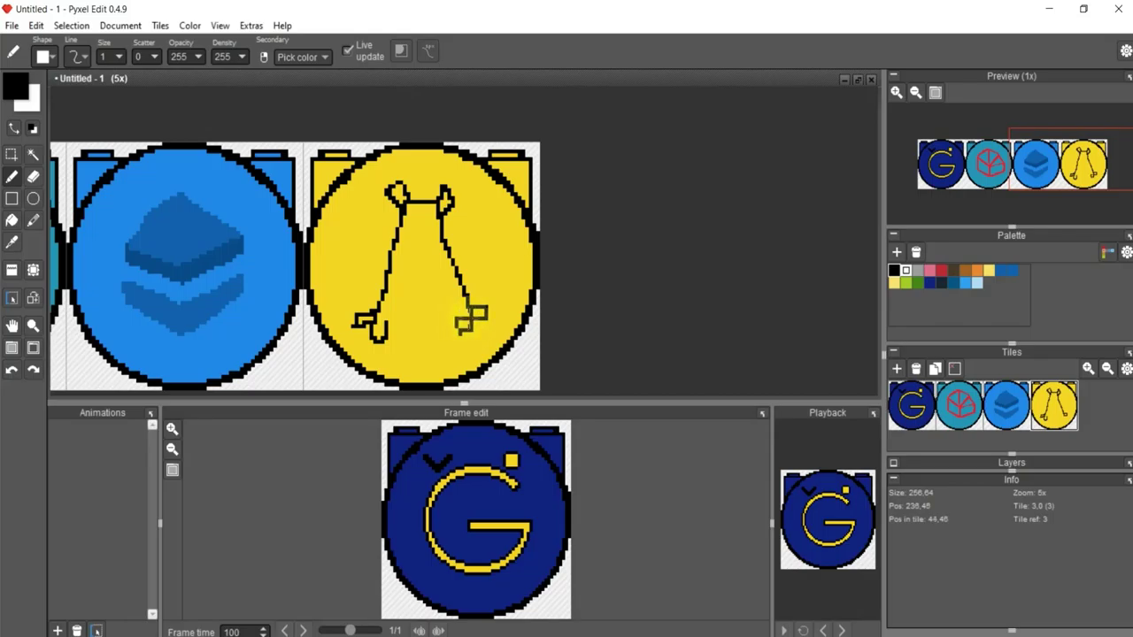
pyautogui.hotkey('ctrl', 'z')
pyautogui.hotkey('ctrl', 'z')
pyautogui.hotkey('ctrl', 'z')
pyautogui.press('r')
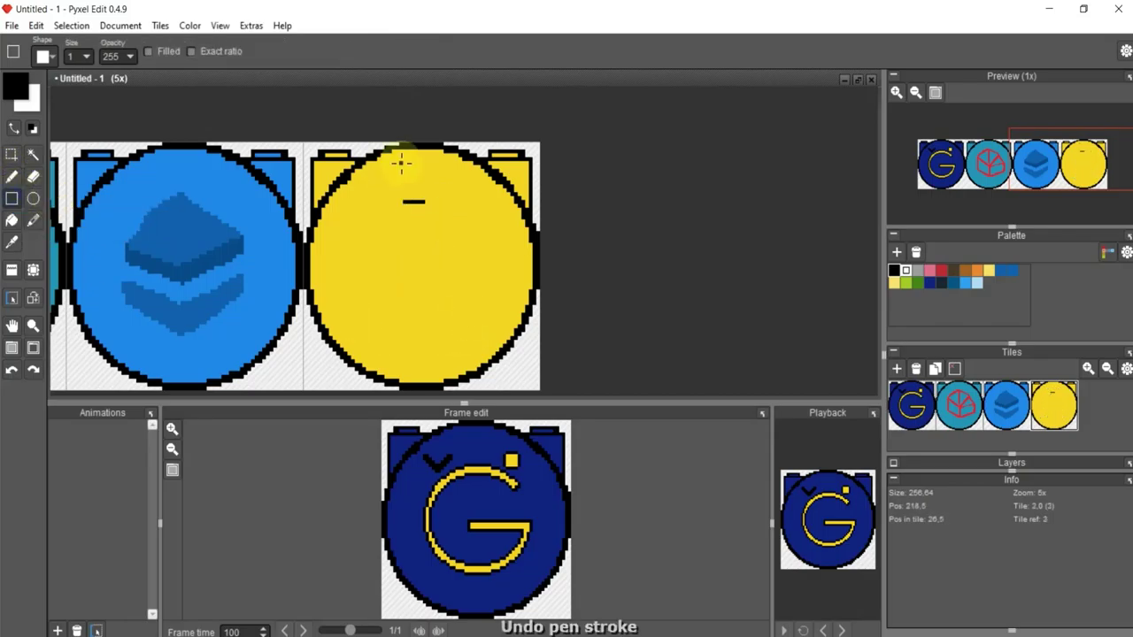
pyautogui.moveTo(394, 187)
pyautogui.mouseDown()
pyautogui.moveTo(408, 207)
pyautogui.moveTo(433, 205)
pyautogui.mouseUp()
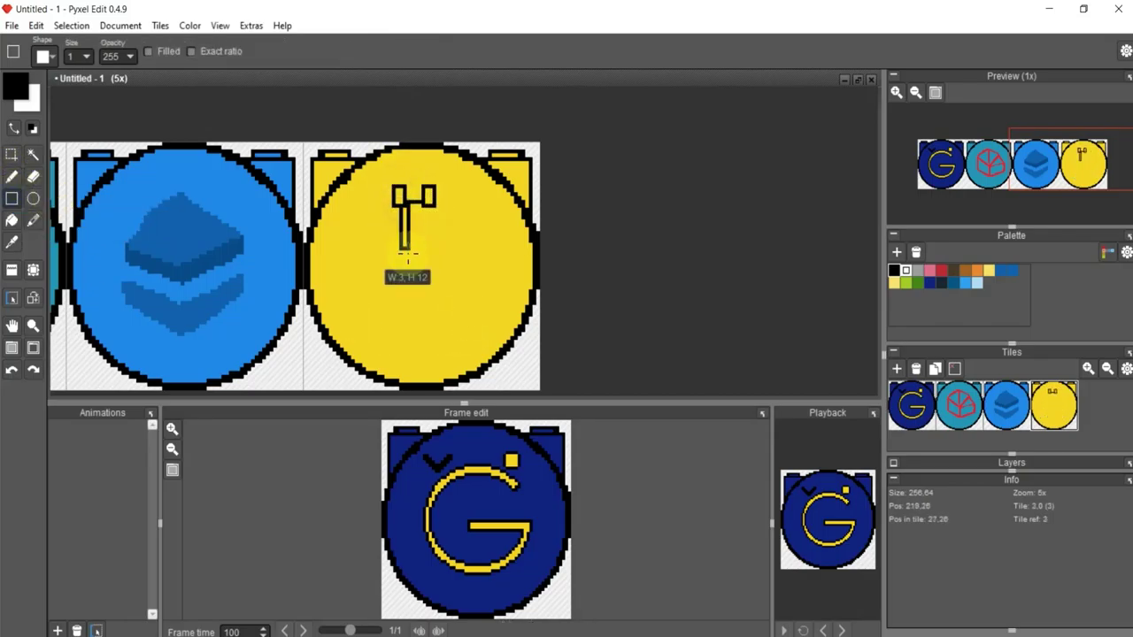
pyautogui.moveTo(407, 257); pyautogui.dragTo(405, 256)
pyautogui.hotkey('ctrl', 'z')
pyautogui.moveTo(390, 187)
pyautogui.mouseDown()
pyautogui.moveTo(406, 280)
pyautogui.moveTo(442, 281)
pyautogui.mouseUp()
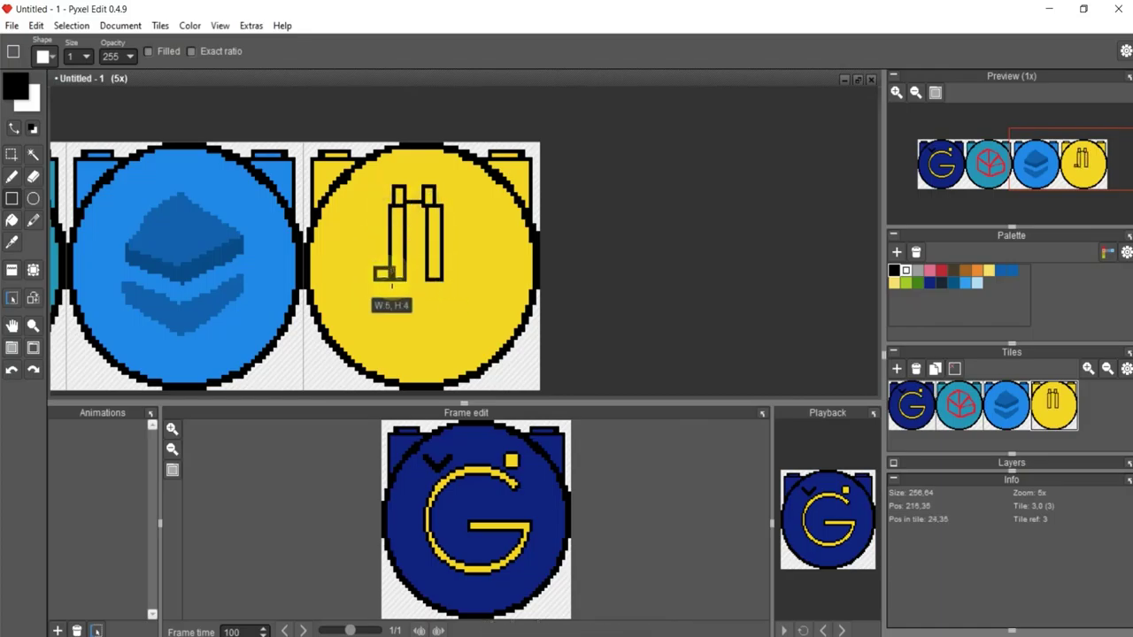
pyautogui.hotkey('ctrl', 'z')
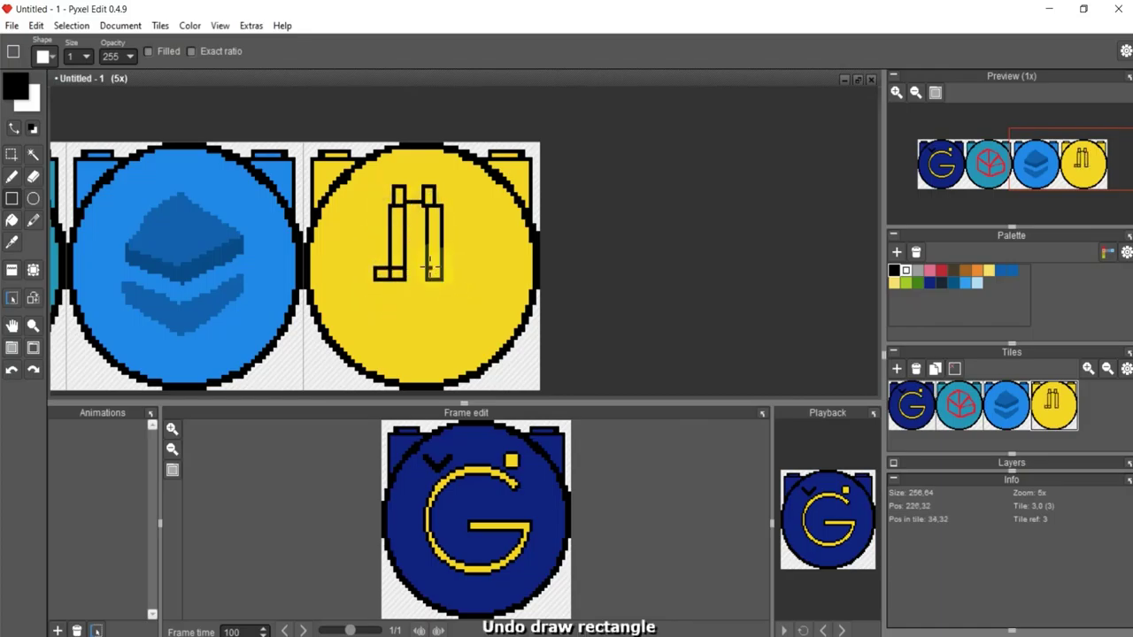
pyautogui.moveTo(425, 266); pyautogui.dragTo(454, 281)
pyautogui.hotkey('ctrl', 'z')
pyautogui.hotkey('ctrl', 'z')
pyautogui.hotkey('ctrl', 'z')
# Step: Build the black figure from two tall rectangles, a foot, a top bar and a crossbar
pyautogui.moveTo(401, 203); pyautogui.dragTo(386, 267)
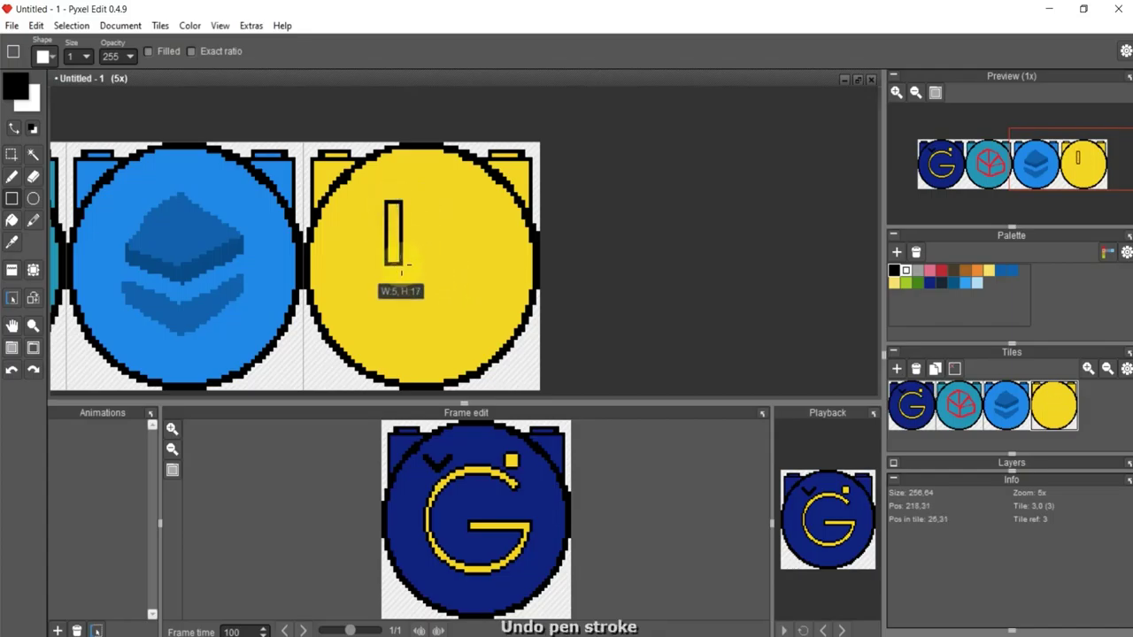
pyautogui.moveTo(435, 195); pyautogui.dragTo(452, 264)
pyautogui.moveTo(441, 264); pyautogui.dragTo(458, 312)
pyautogui.moveTo(426, 177); pyautogui.dragTo(454, 211)
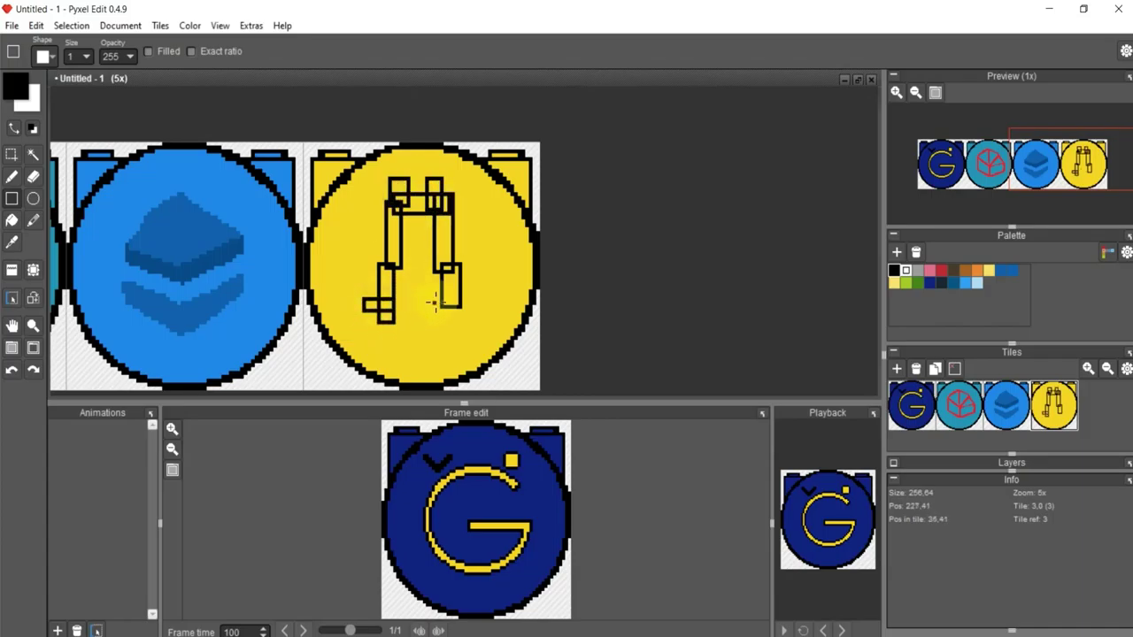
pyautogui.moveTo(396, 243)
pyautogui.mouseDown()
pyautogui.moveTo(443, 265)
pyautogui.moveTo(477, 307)
pyautogui.mouseUp()
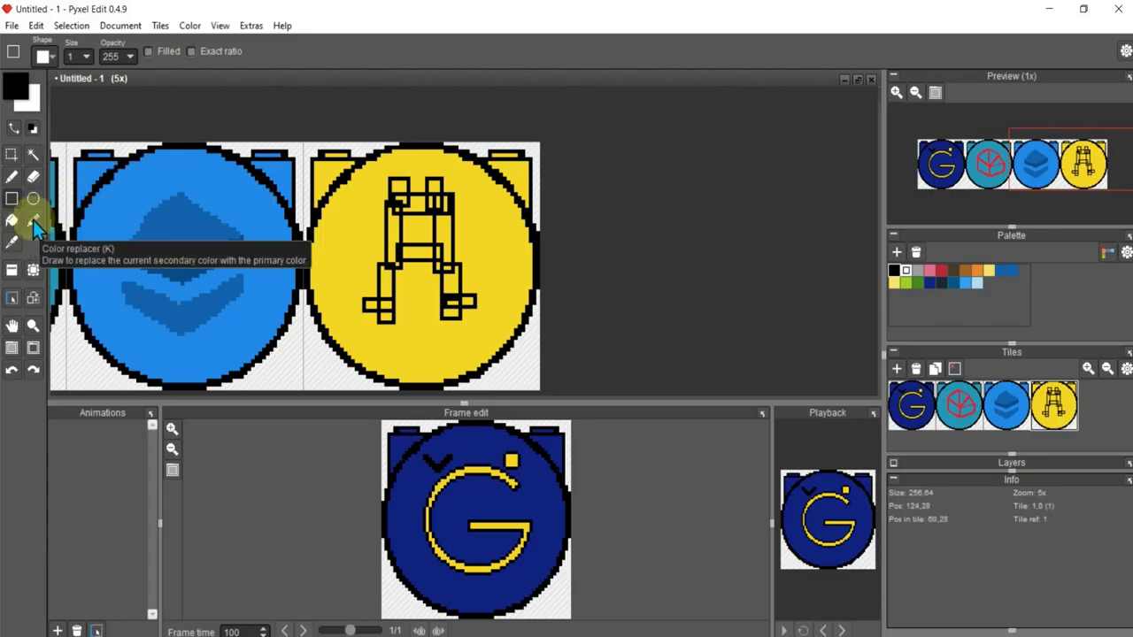
pyautogui.click(977, 270)
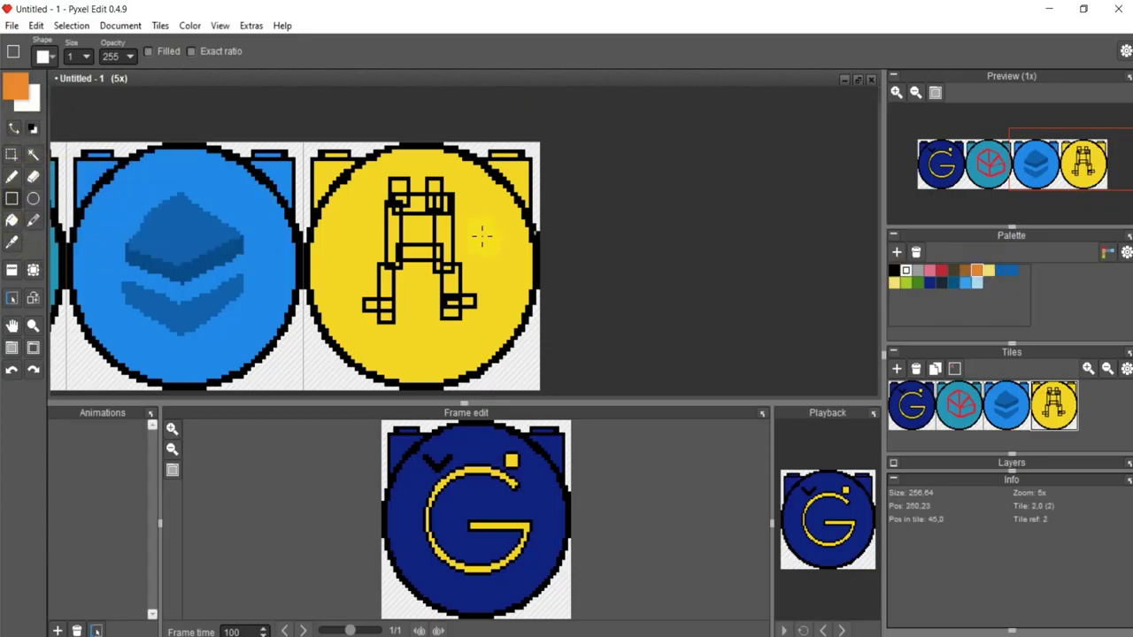
# Step: Flood-fill the figure's legs, feet, head, torso column and hip bar orange
pyautogui.click(12, 220)
pyautogui.click(383, 305)
pyautogui.click(389, 232)
pyautogui.click(424, 215)
pyautogui.hotkey('ctrl', 'z')
pyautogui.click(399, 185)
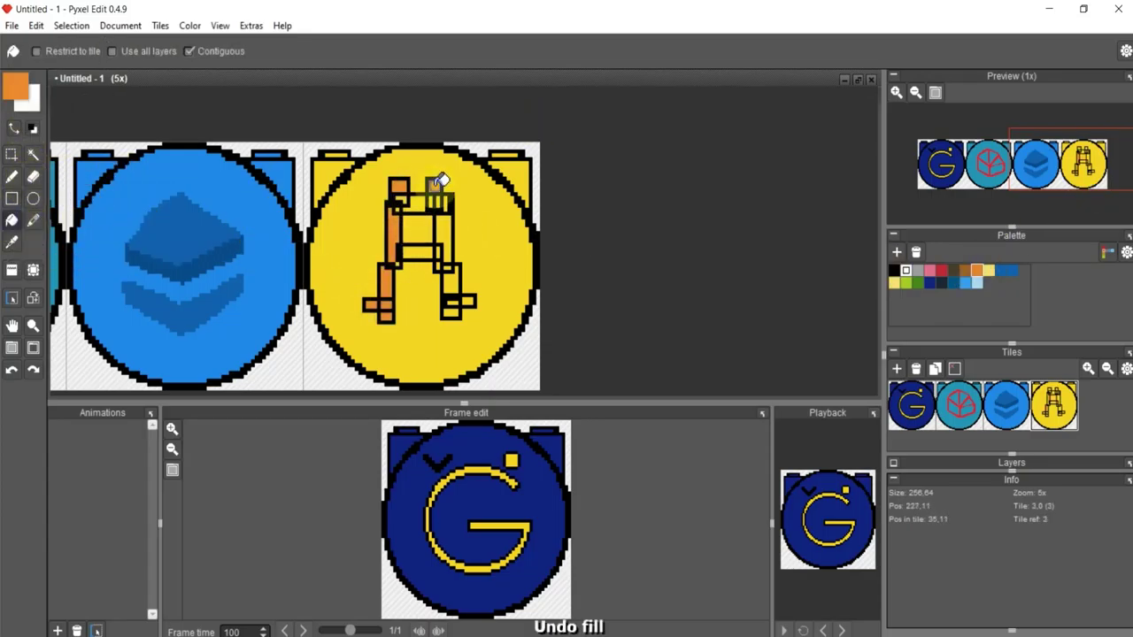
pyautogui.click(434, 184)
pyautogui.click(443, 235)
pyautogui.click(416, 251)
pyautogui.scroll(4, 424, 210)
# Step: Pencil orange over leftover inner outline pixels and repaint both feet solid orange
pyautogui.click(12, 178)
pyautogui.moveTo(283, 177)
pyautogui.mouseDown()
pyautogui.moveTo(354, 157)
pyautogui.moveTo(467, 155)
pyautogui.moveTo(457, 177)
pyautogui.mouseUp()
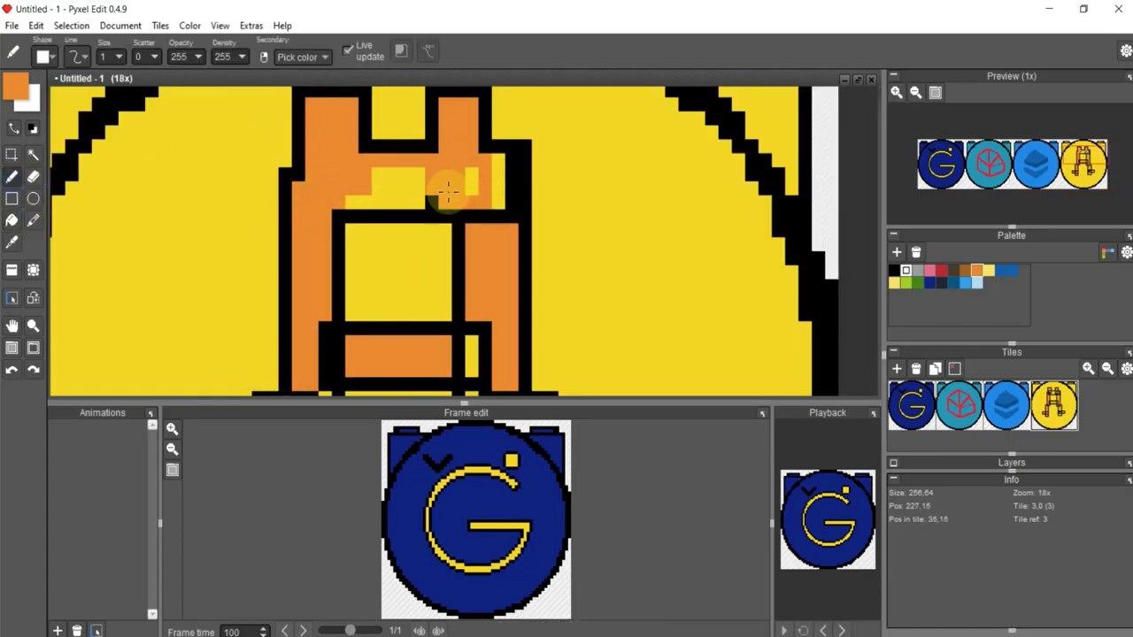
pyautogui.scroll(1, 434, 97)
pyautogui.scroll(2, 345, 142)
pyautogui.moveTo(253, 189); pyautogui.dragTo(146, 353)
pyautogui.moveTo(700, 97); pyautogui.dragTo(632, 222)
pyautogui.scroll(-3, 655, 221)
pyautogui.scroll(-2, 699, 255)
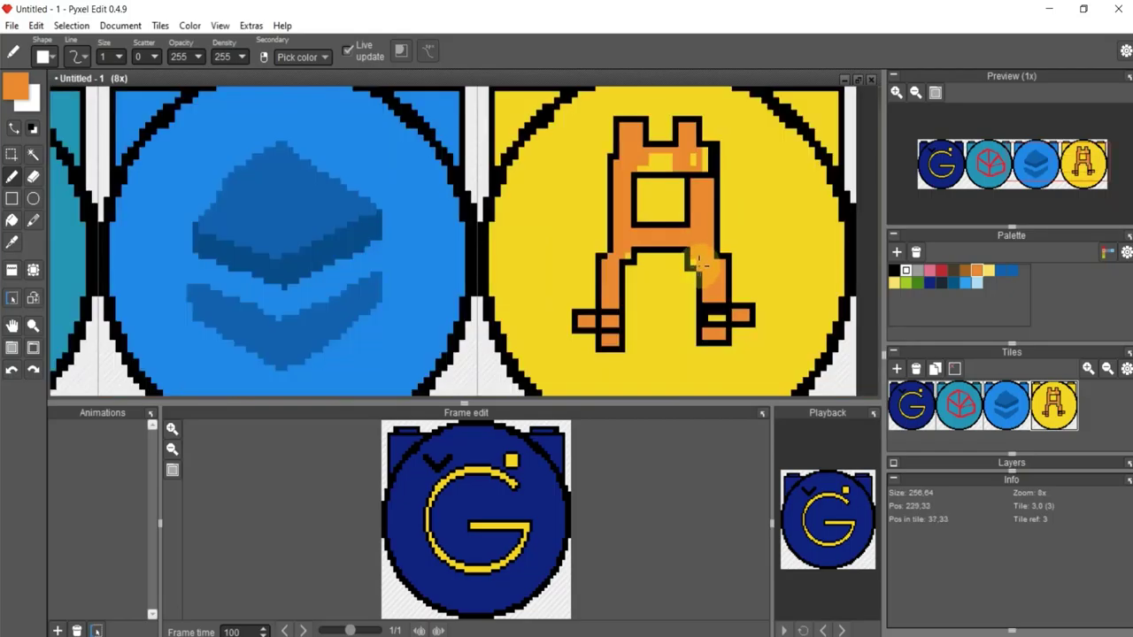
pyautogui.hotkey('ctrl', 'z')
pyautogui.moveTo(659, 286); pyautogui.dragTo(642, 283)
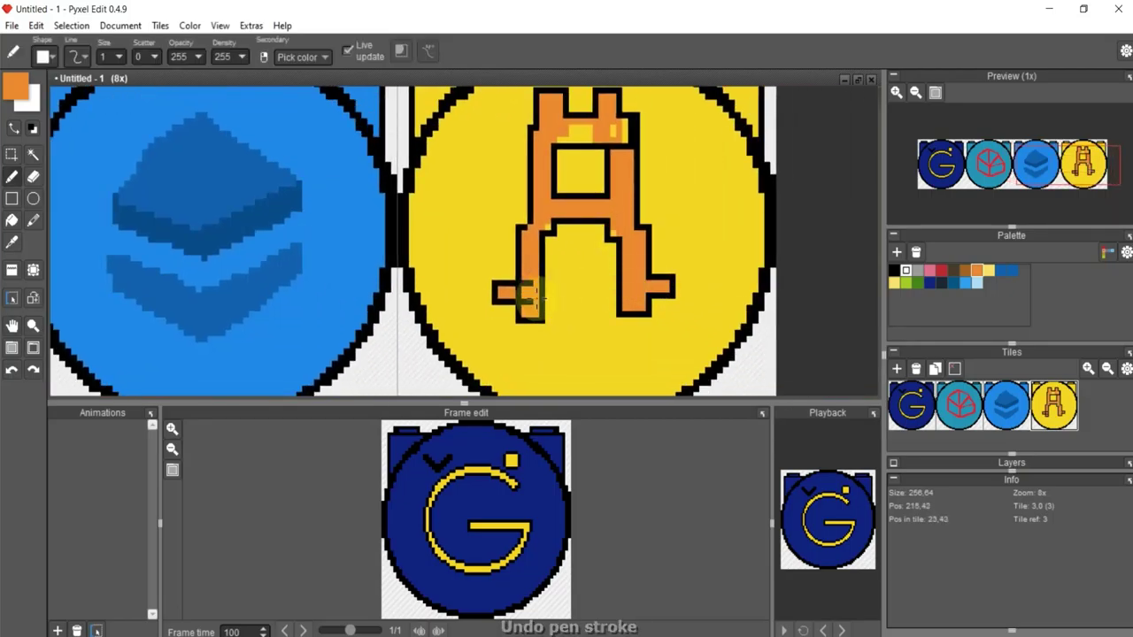
pyautogui.moveTo(531, 279)
pyautogui.mouseDown()
pyautogui.moveTo(513, 305)
pyautogui.moveTo(536, 283)
pyautogui.mouseUp()
# Step: Fill the remaining pale pixels in the top bar orange and zoom out to show all badges
pyautogui.press('f')
pyautogui.click(496, 177)
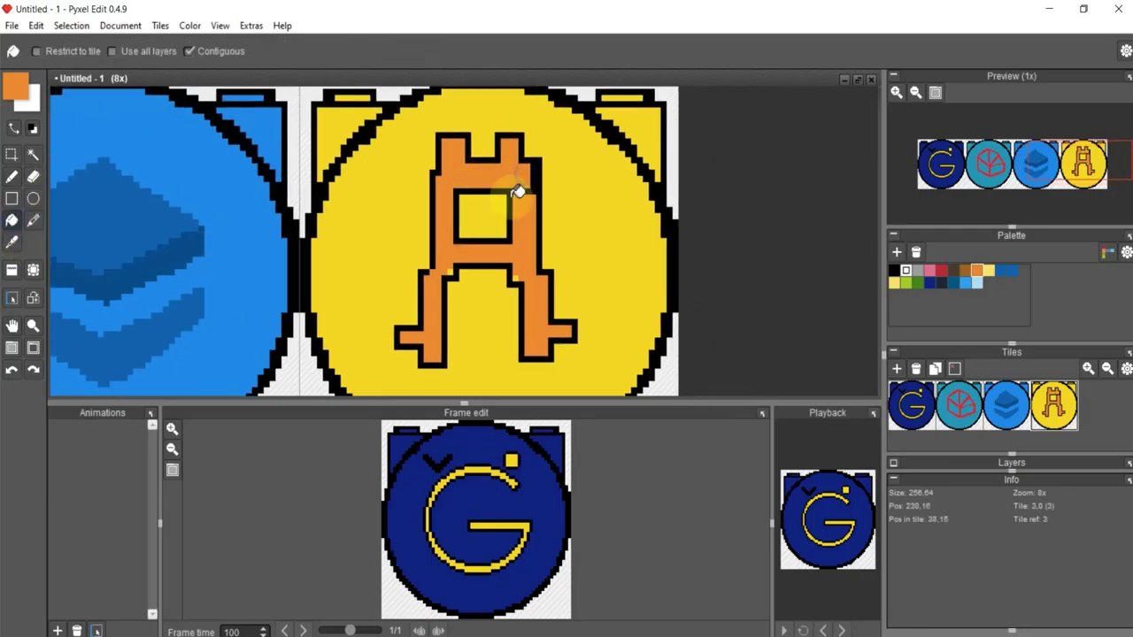
pyautogui.click(11, 177)
pyautogui.click(894, 270)
pyautogui.scroll(-1, 708, 233)
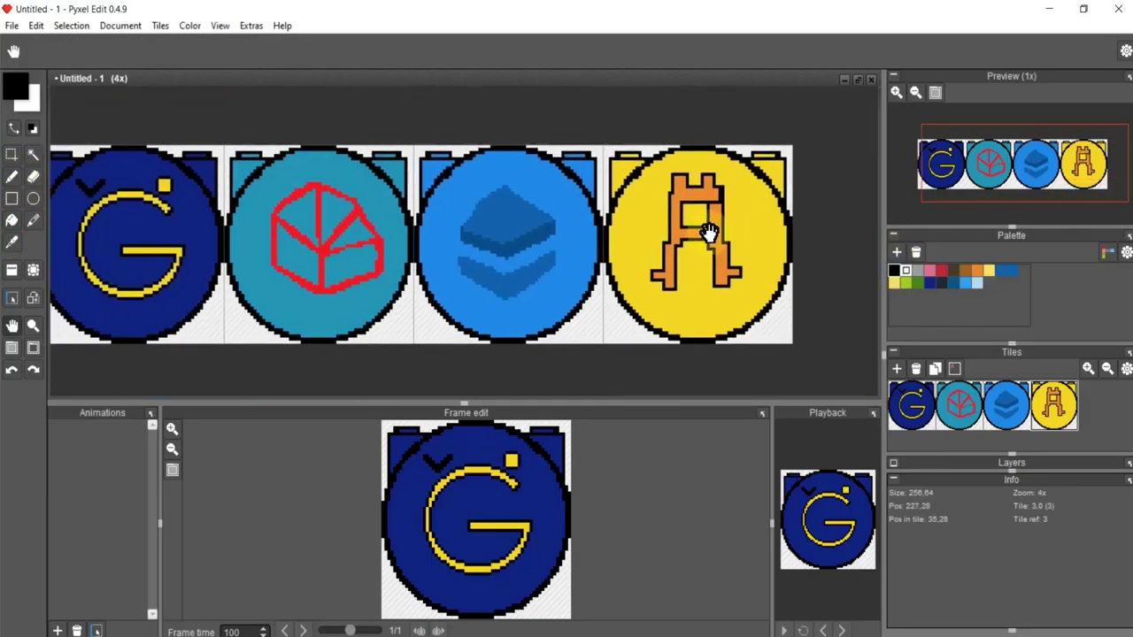
pyautogui.scroll(-1, 670, 240)
pyautogui.scroll(1, 671, 240)
pyautogui.click(976, 270)
pyautogui.scroll(1, 680, 205)
pyautogui.scroll(1, 678, 206)
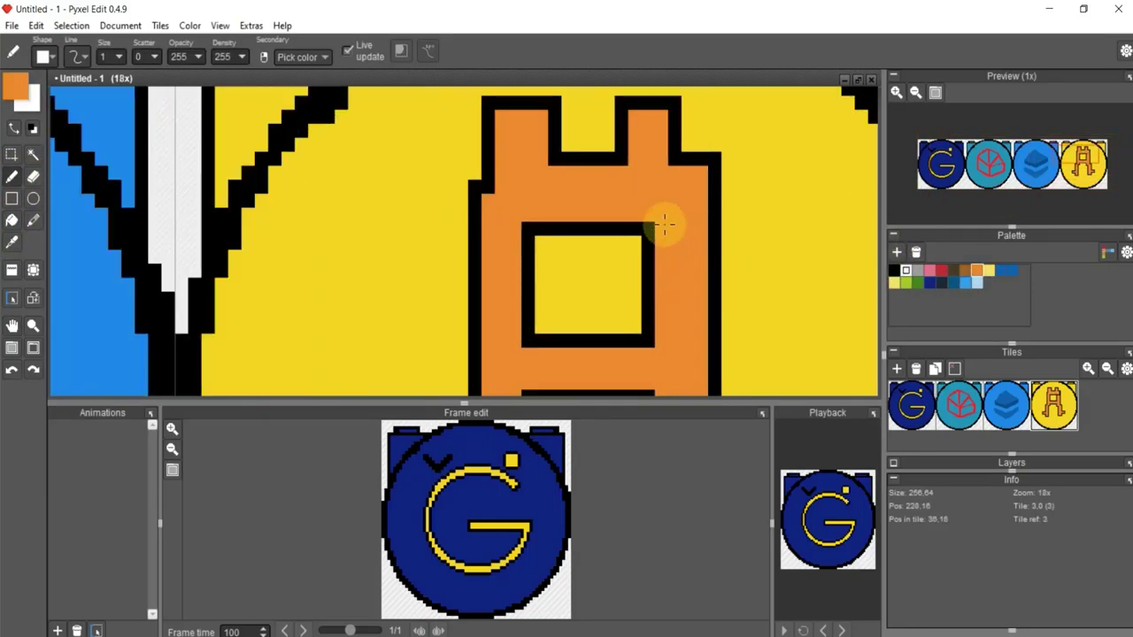
pyautogui.scroll(-3, 670, 222)
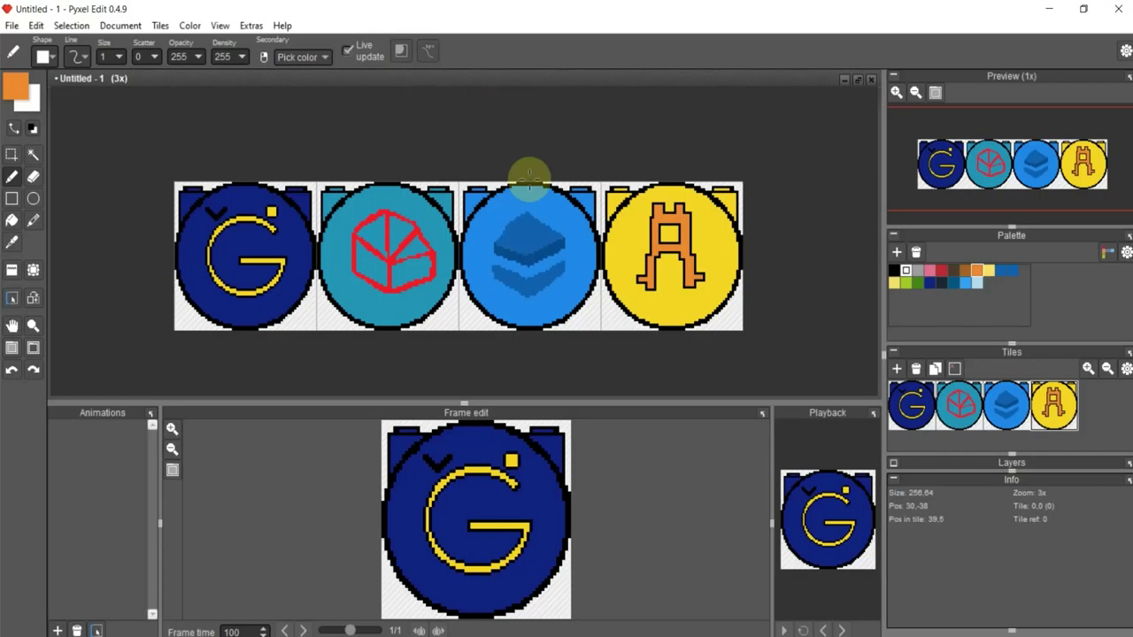
# Step: In Export tileset, create and open a new Players folder under Assets/Art
pyautogui.click(12, 25)
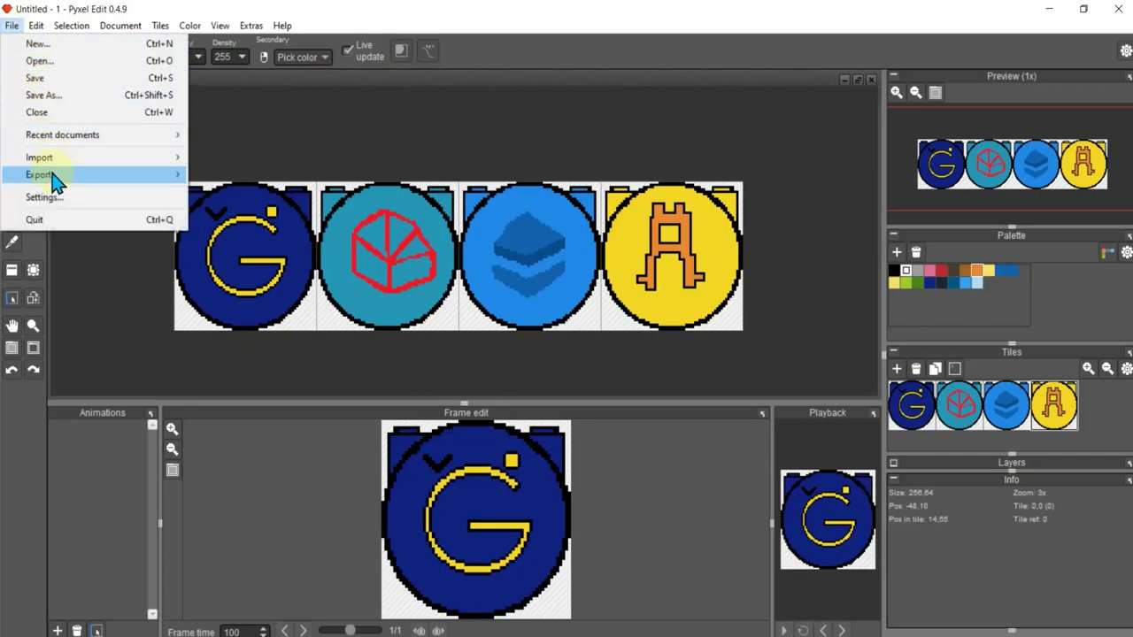
pyautogui.click(238, 213)
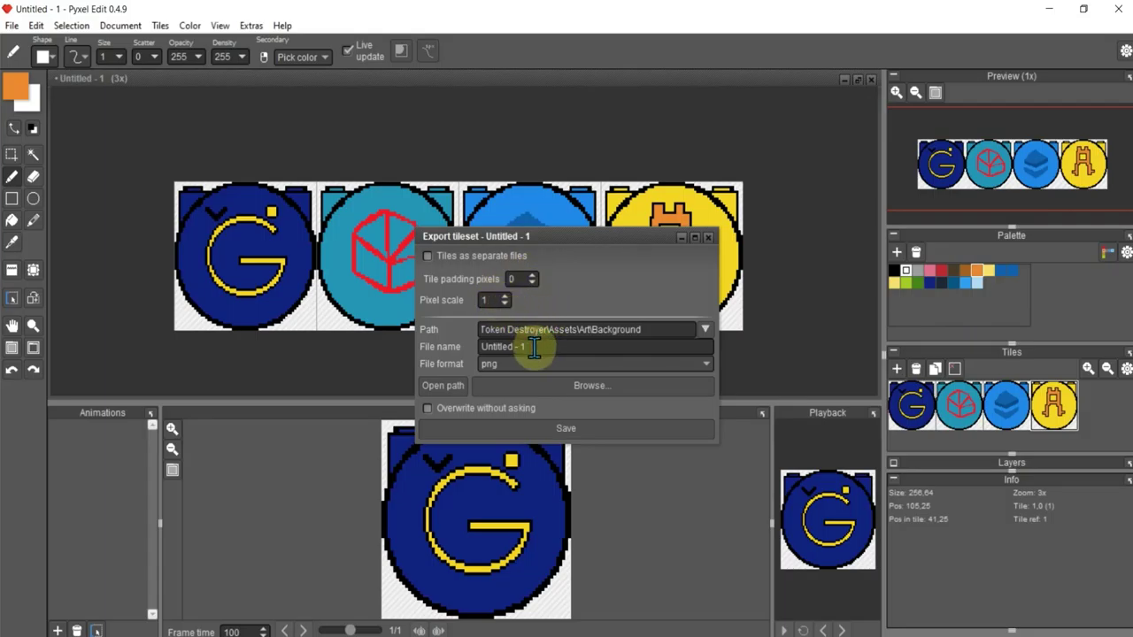
pyautogui.moveTo(561, 346); pyautogui.dragTo(398, 339)
pyautogui.write('players')
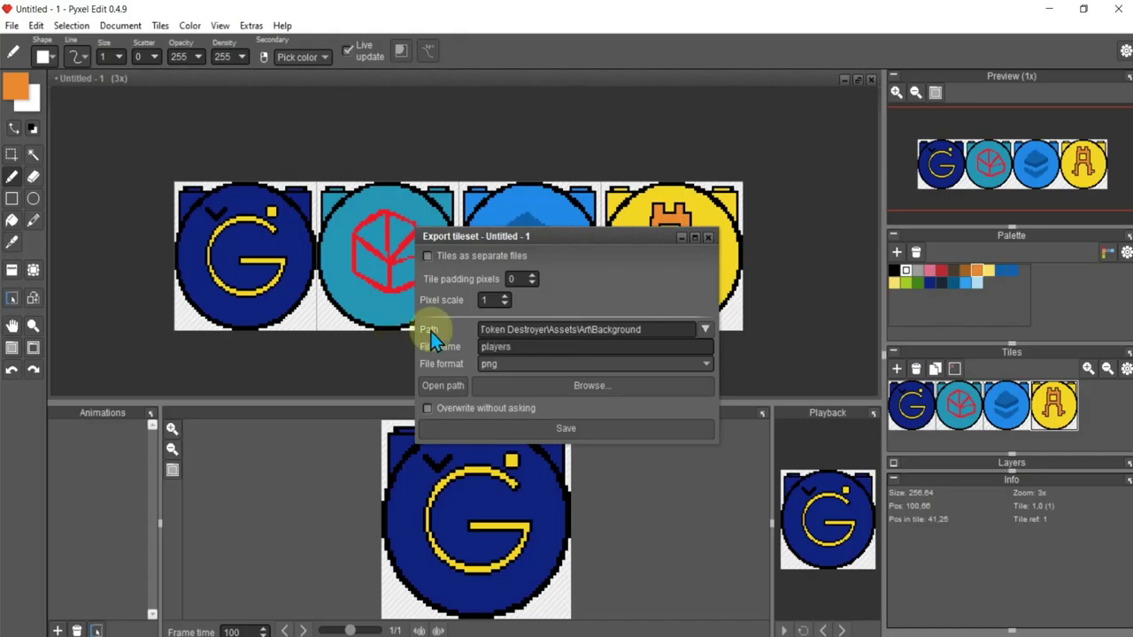
pyautogui.click(586, 387)
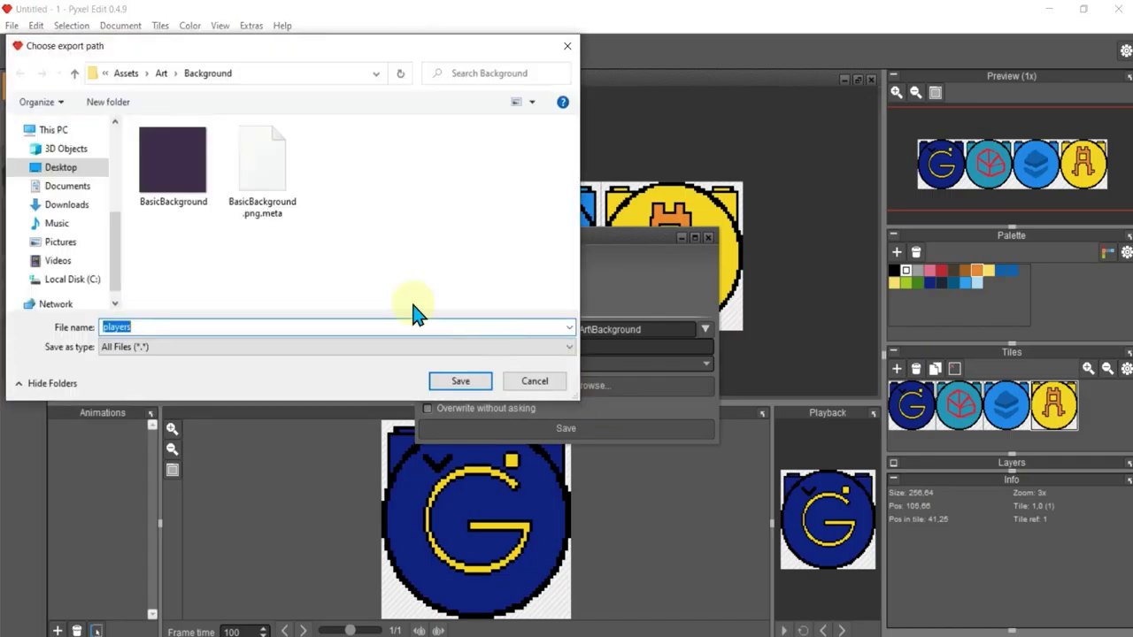
pyautogui.click(160, 75)
pyautogui.rightClick(248, 218)
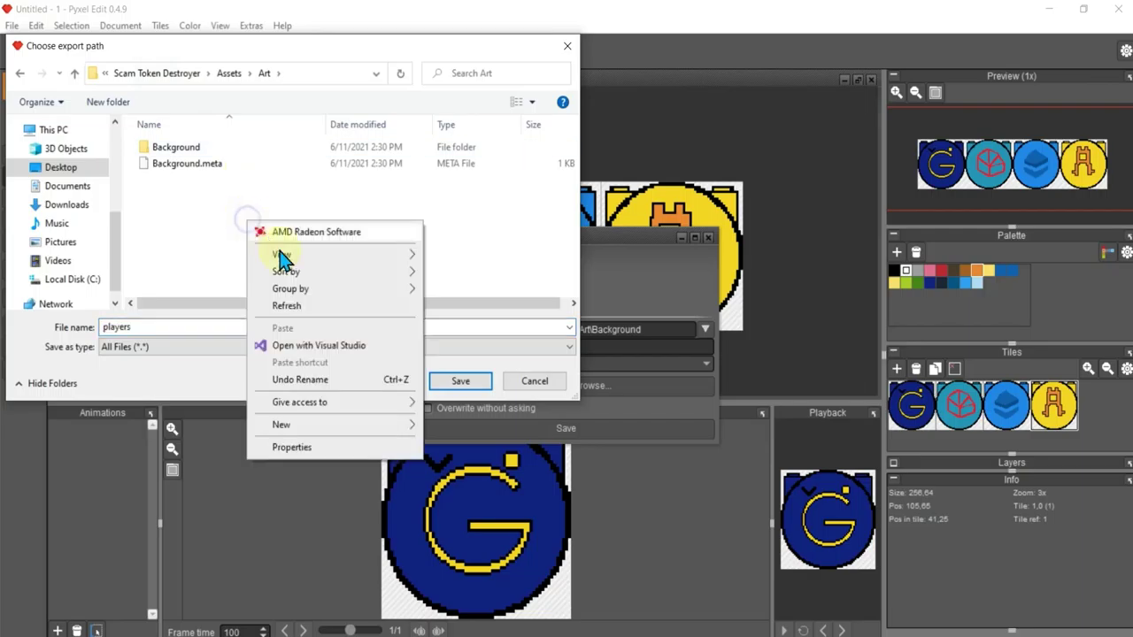
pyautogui.click(442, 422)
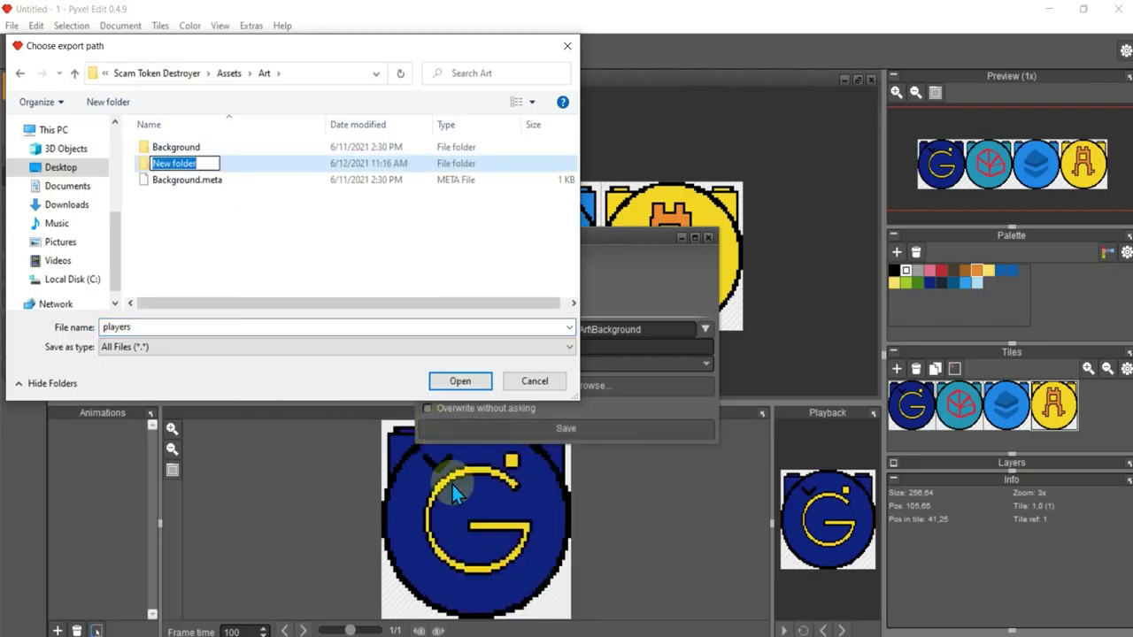
pyautogui.write('Players')
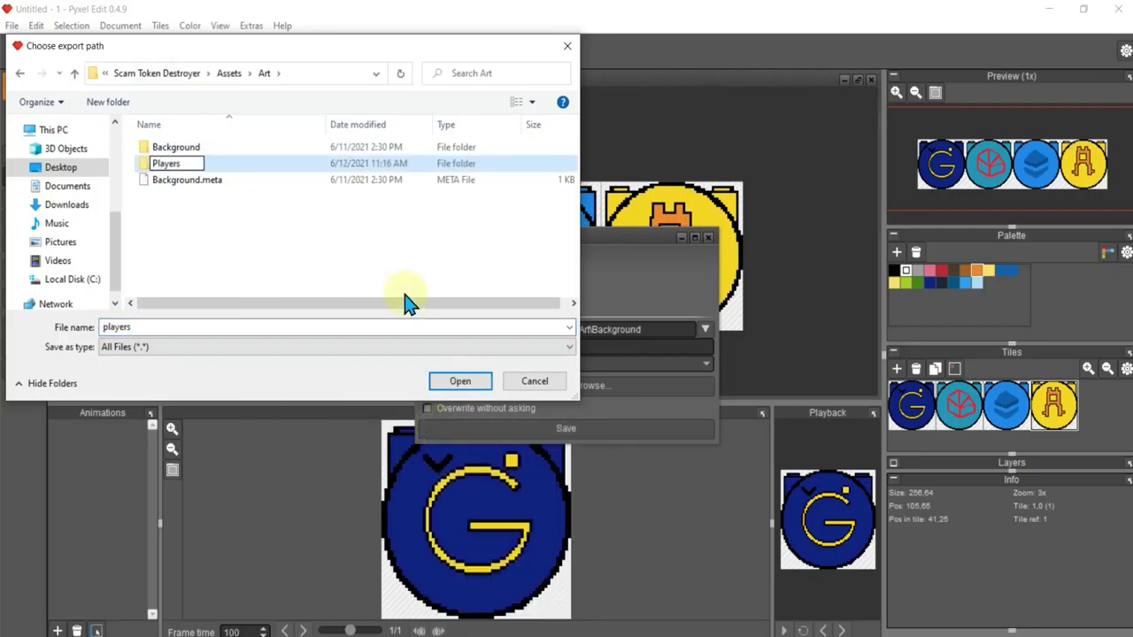
pyautogui.click(245, 215)
pyautogui.doubleClick(165, 168)
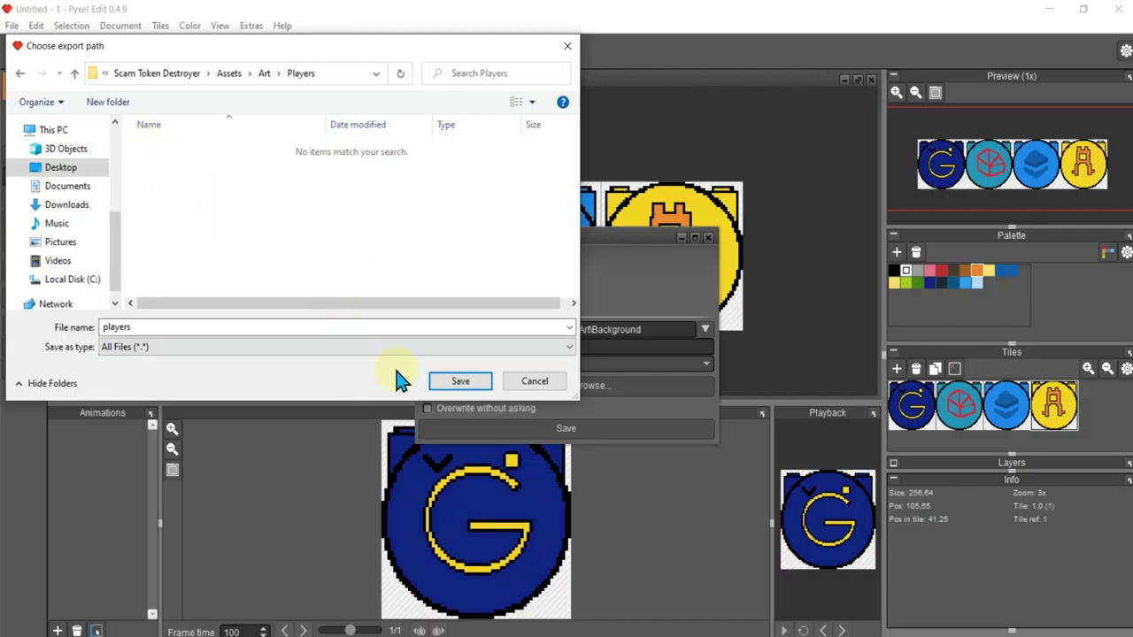
# Step: Name the file Players and export the tileset as Players.png there
pyautogui.moveTo(146, 327); pyautogui.dragTo(54, 332)
pyautogui.click(479, 382)
pyautogui.click(563, 425)
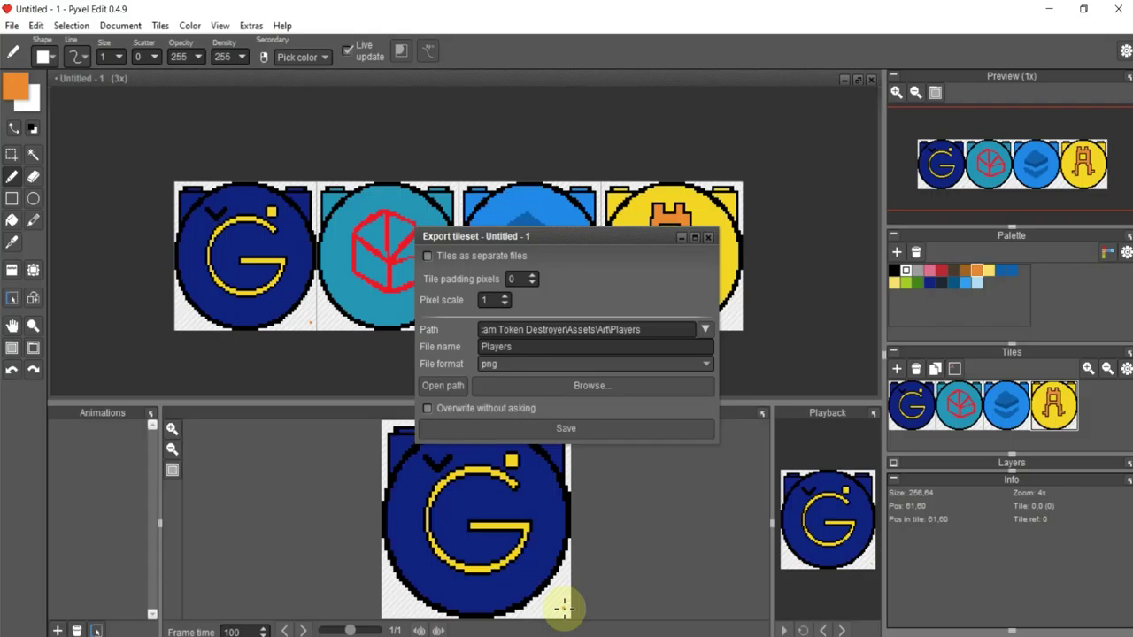
# Step: Close the export window and Save As into the outer Scam Token Destroyer folder
pyautogui.click(708, 237)
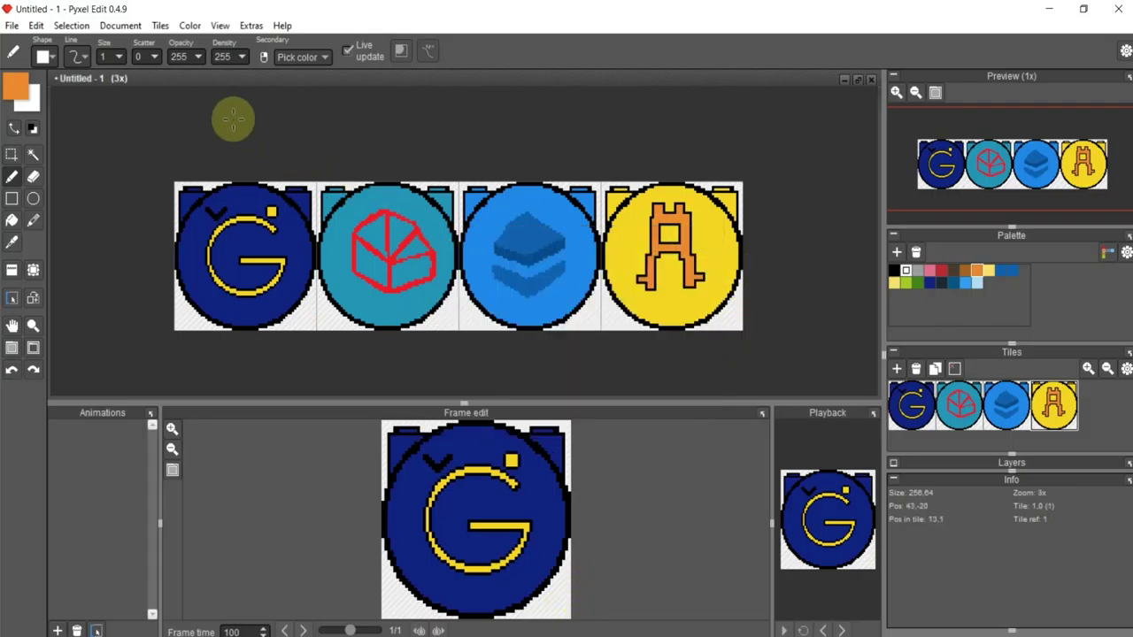
pyautogui.click(13, 25)
pyautogui.click(51, 83)
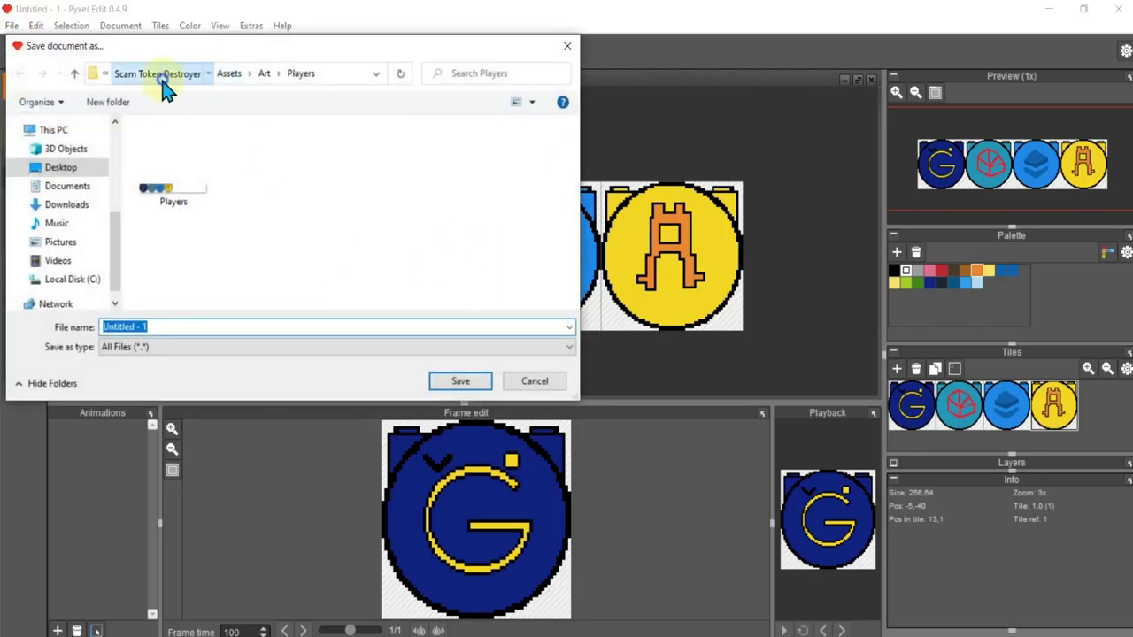
pyautogui.click(162, 78)
pyautogui.click(149, 74)
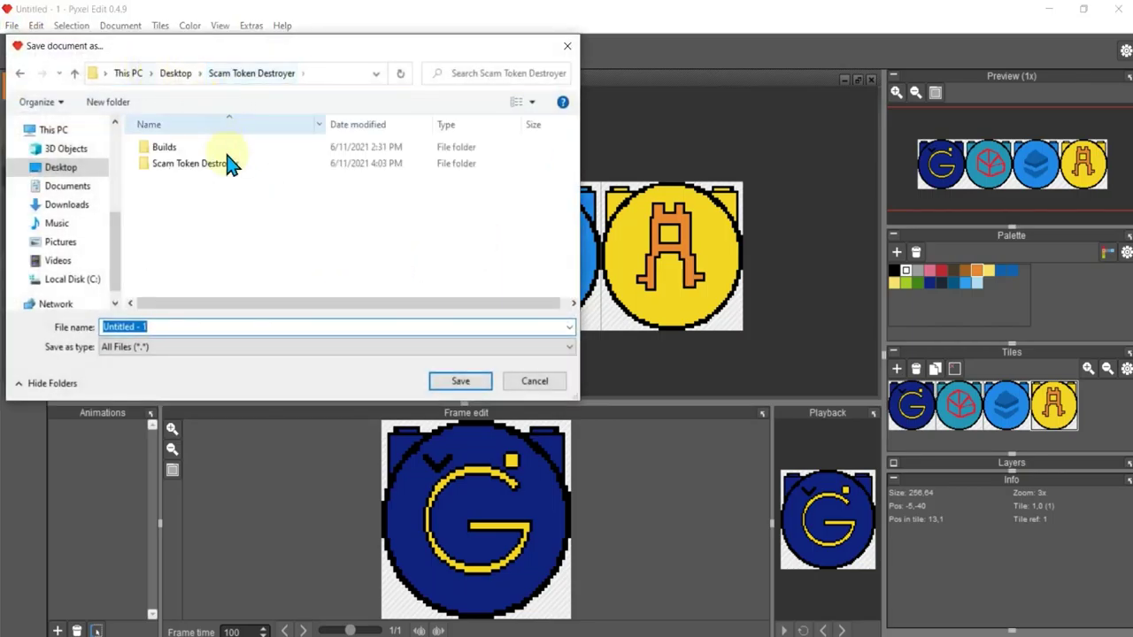
# Step: Create and open an Art Originals folder, then save the document as Players.pyxel
pyautogui.rightClick(195, 204)
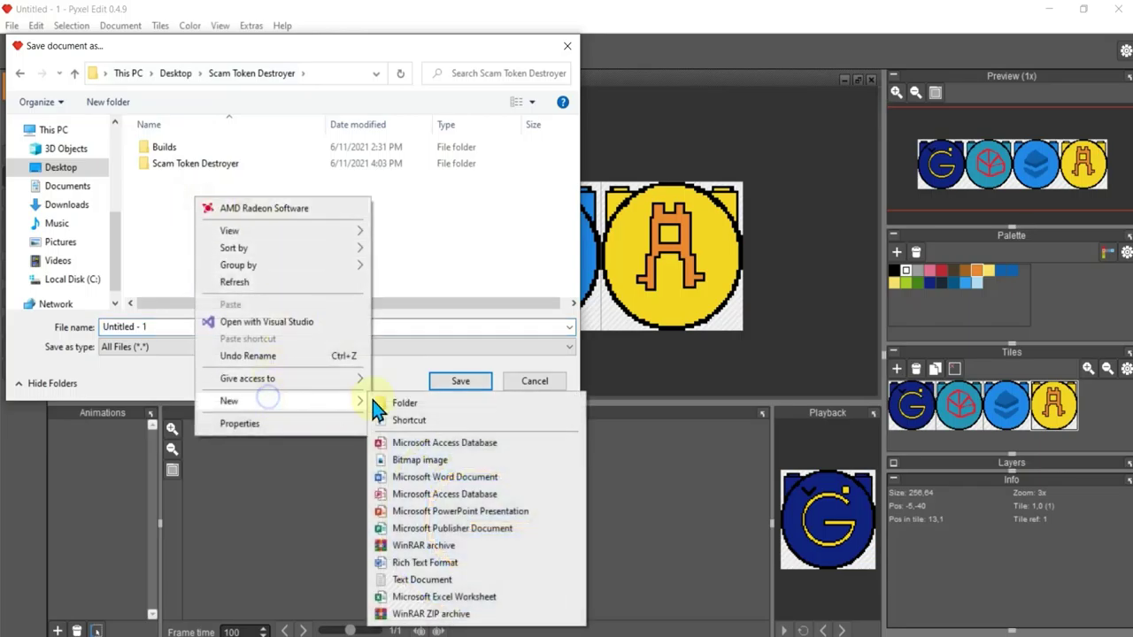
pyautogui.click(399, 394)
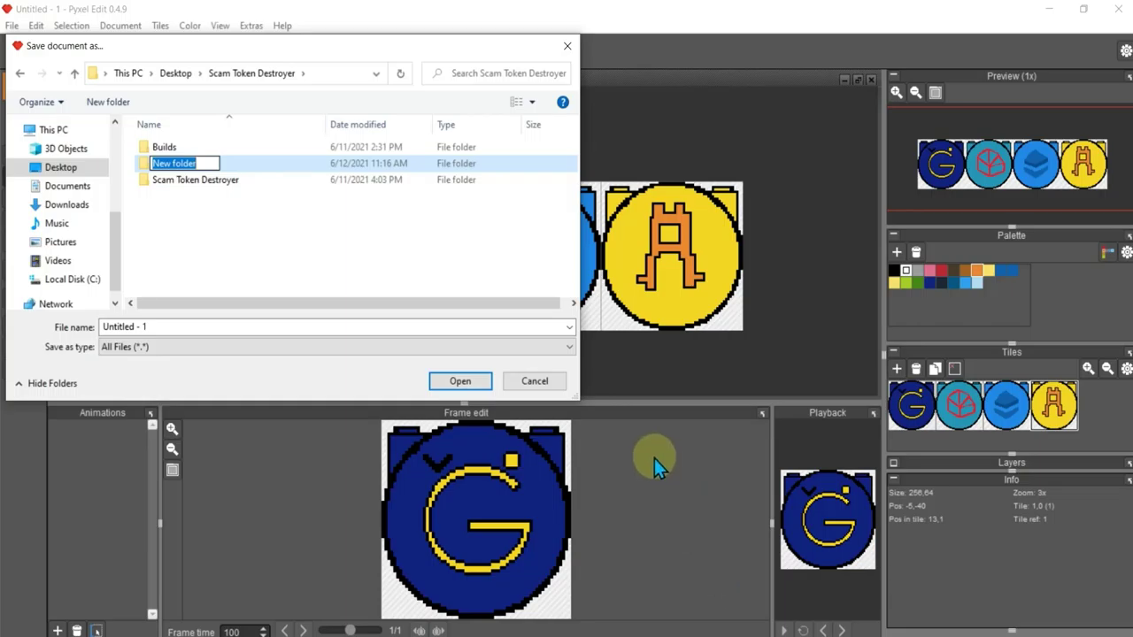
pyautogui.write('Art Originals')
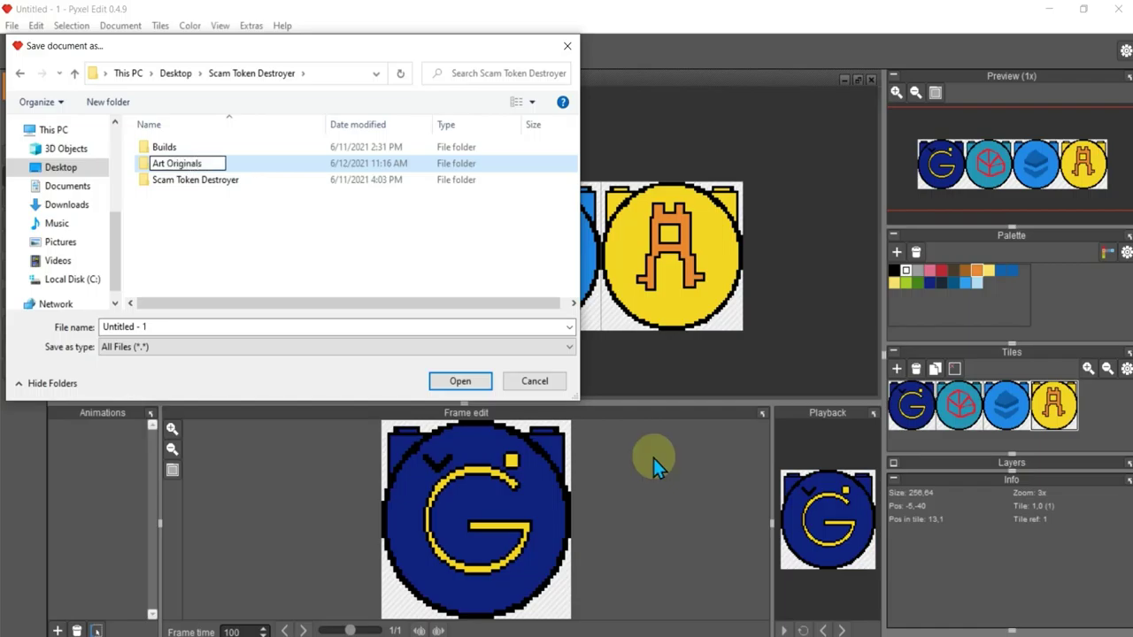
pyautogui.click(237, 168)
pyautogui.doubleClick(238, 168)
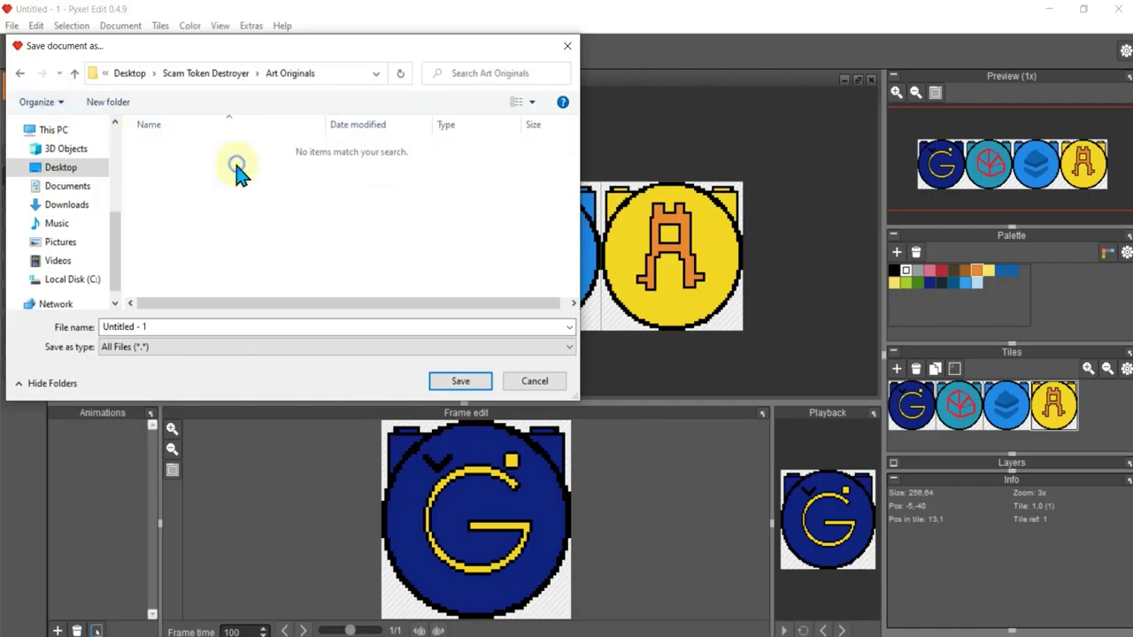
pyautogui.click(281, 327)
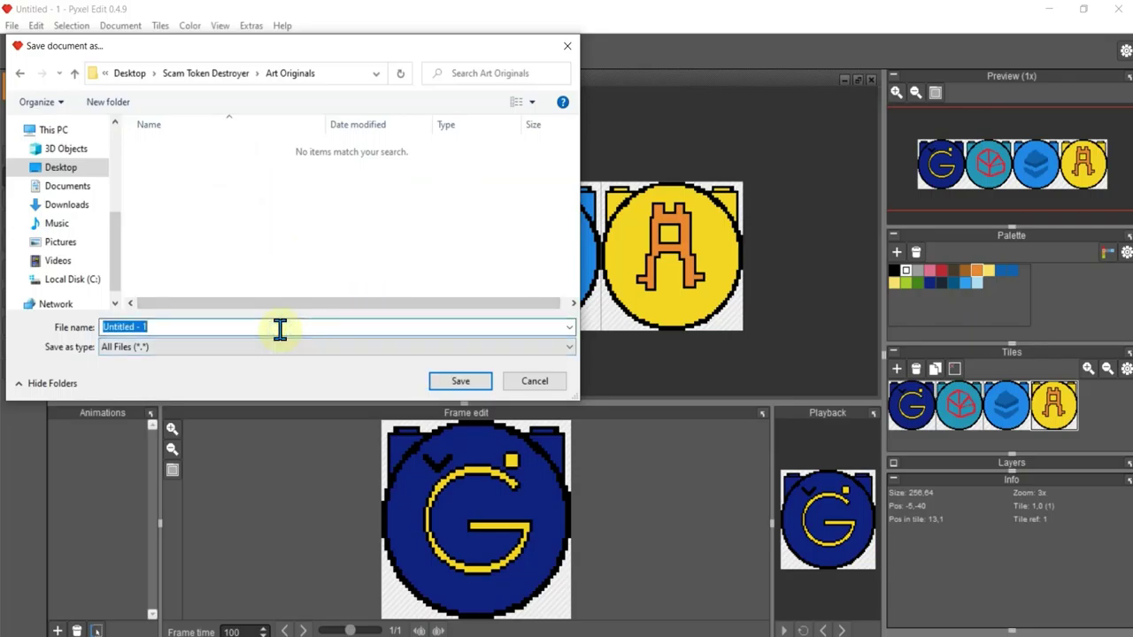
pyautogui.write('Players')
pyautogui.press('Return')
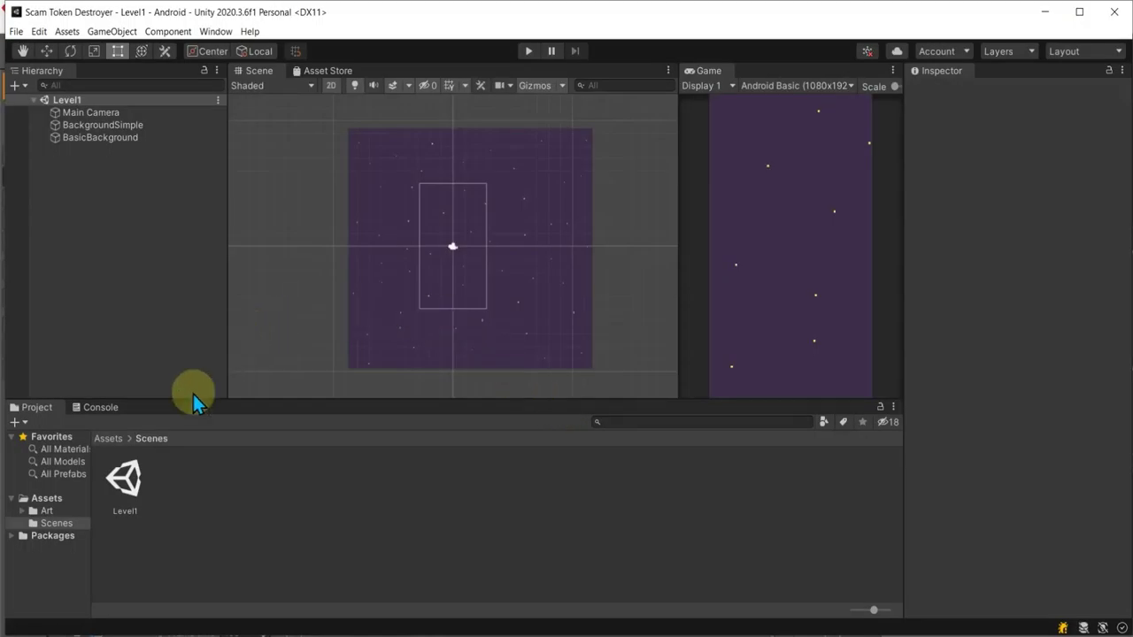
# Step: In Assets/Art/Players, set the Players texture's Sprite Mode to Multiple and apply it
pyautogui.click(46, 511)
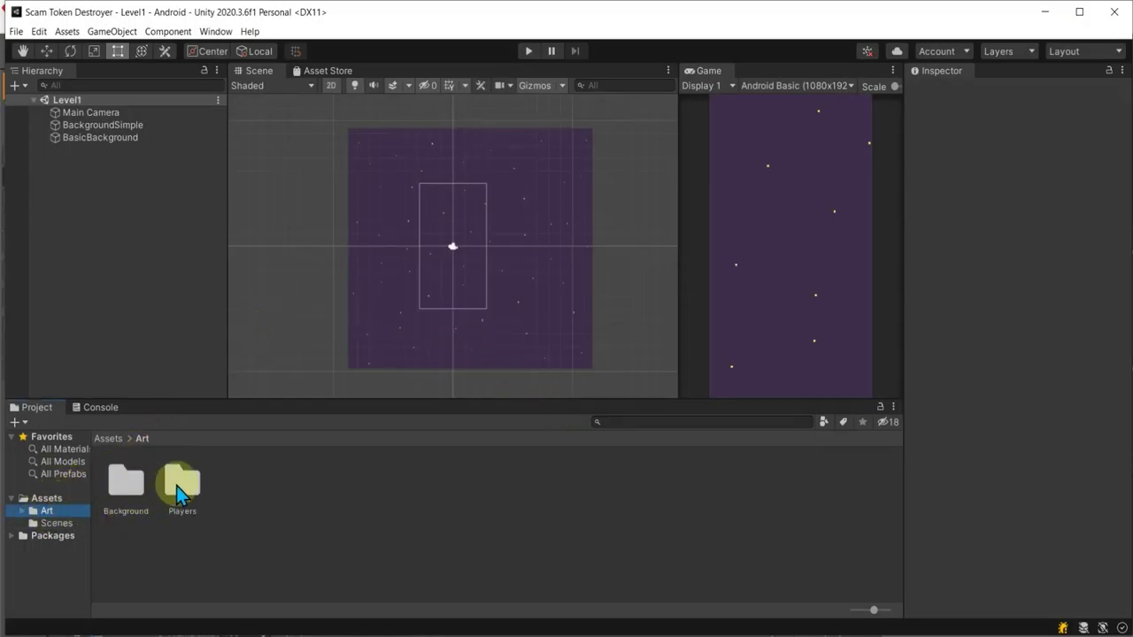
pyautogui.doubleClick(180, 486)
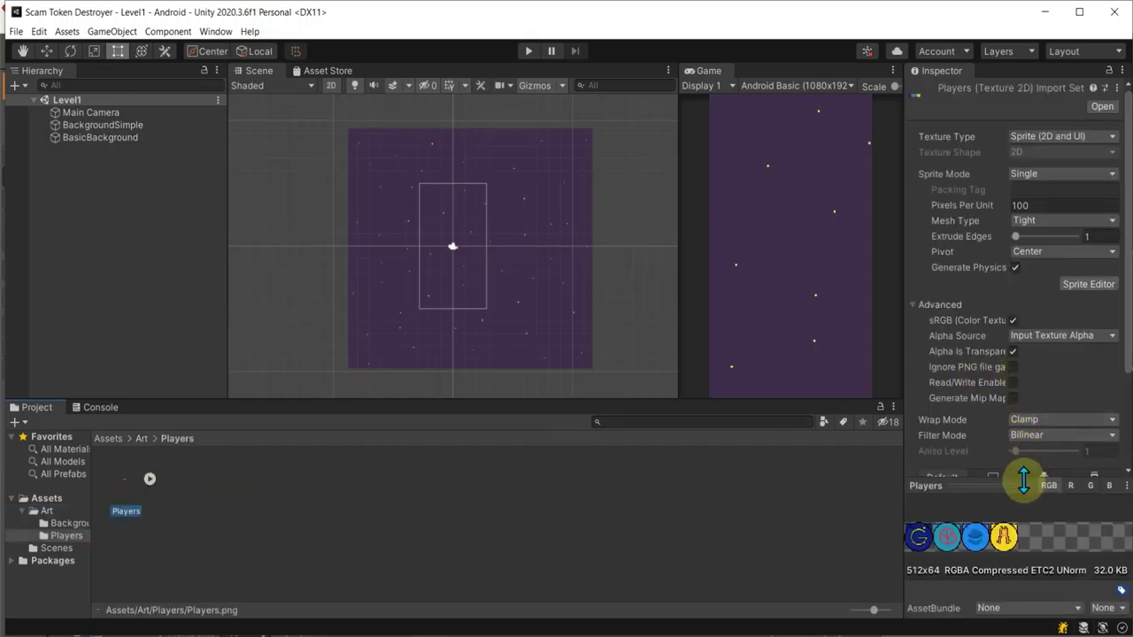
pyautogui.click(1071, 175)
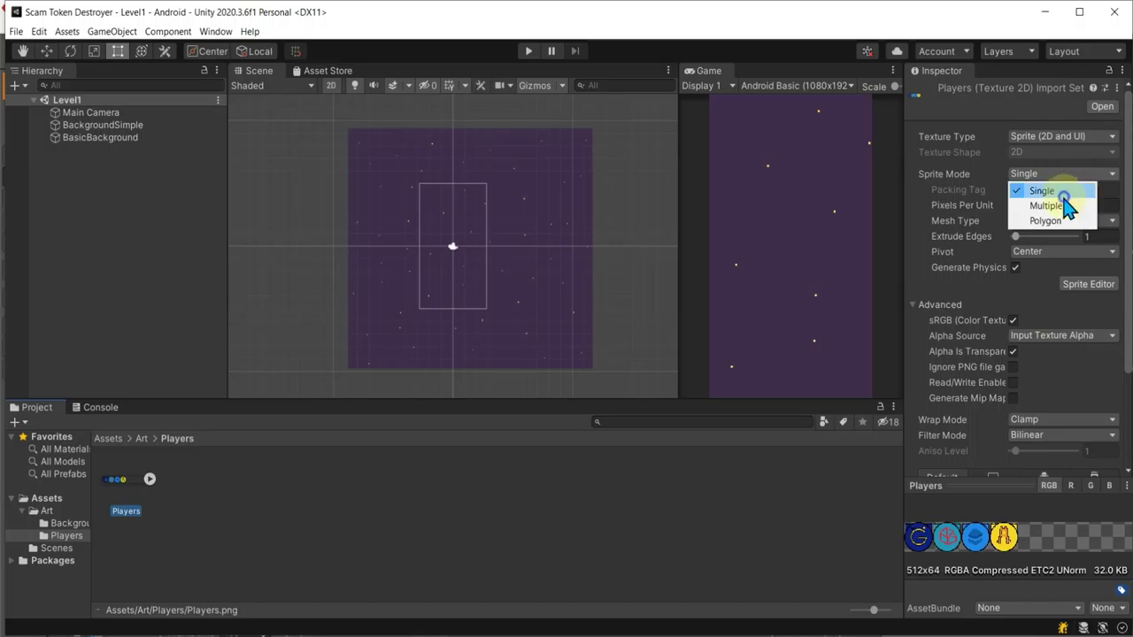
pyautogui.click(1065, 207)
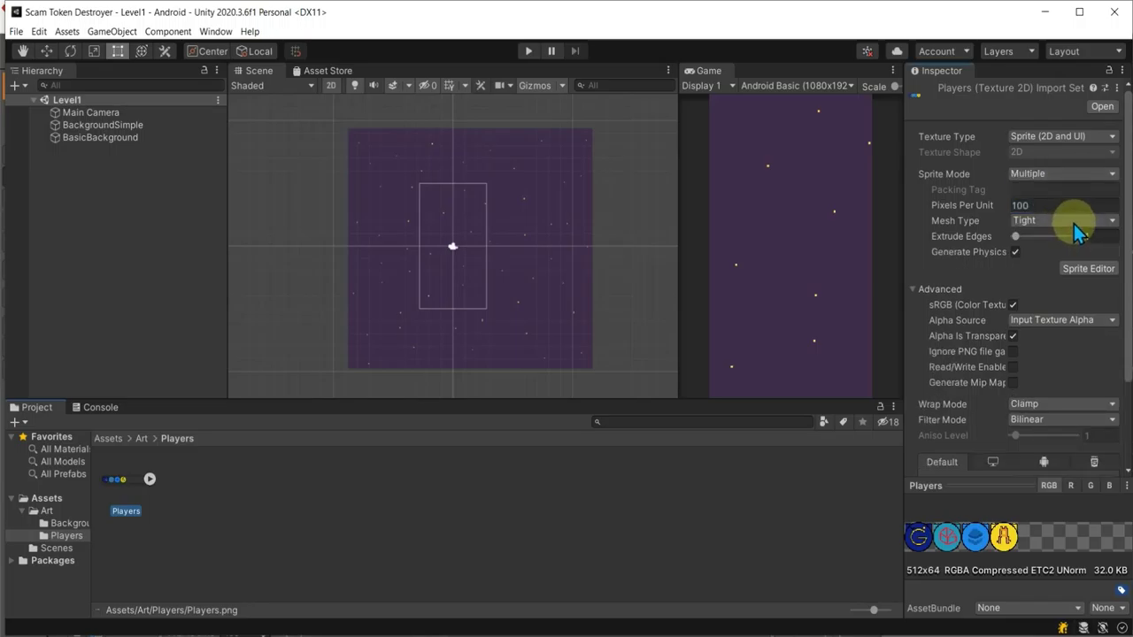
pyautogui.click(1089, 269)
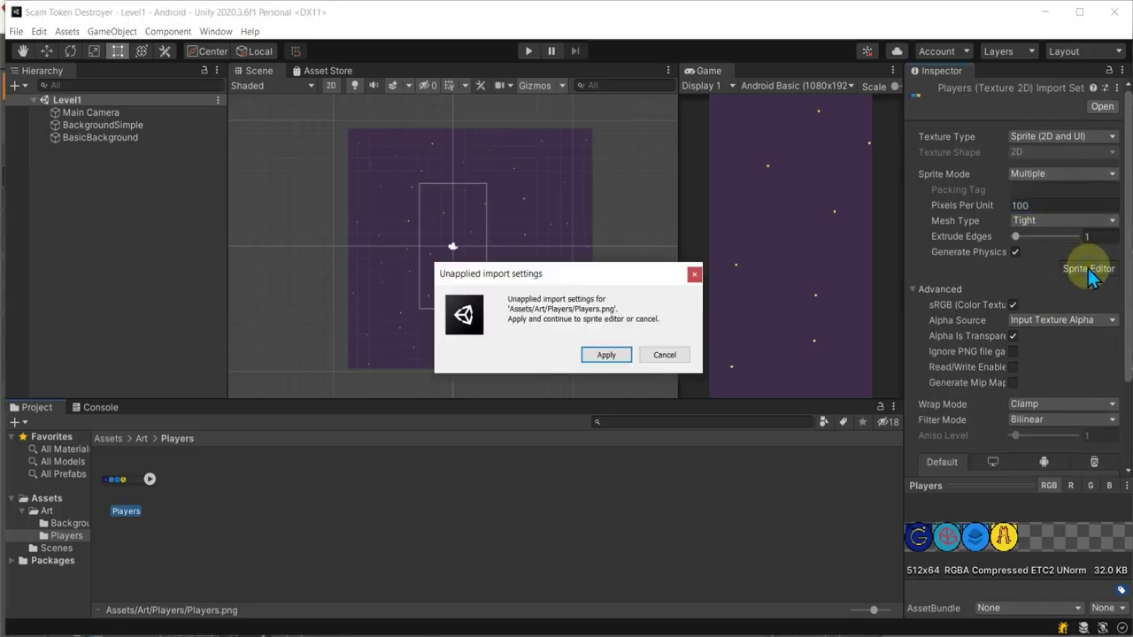
pyautogui.click(588, 359)
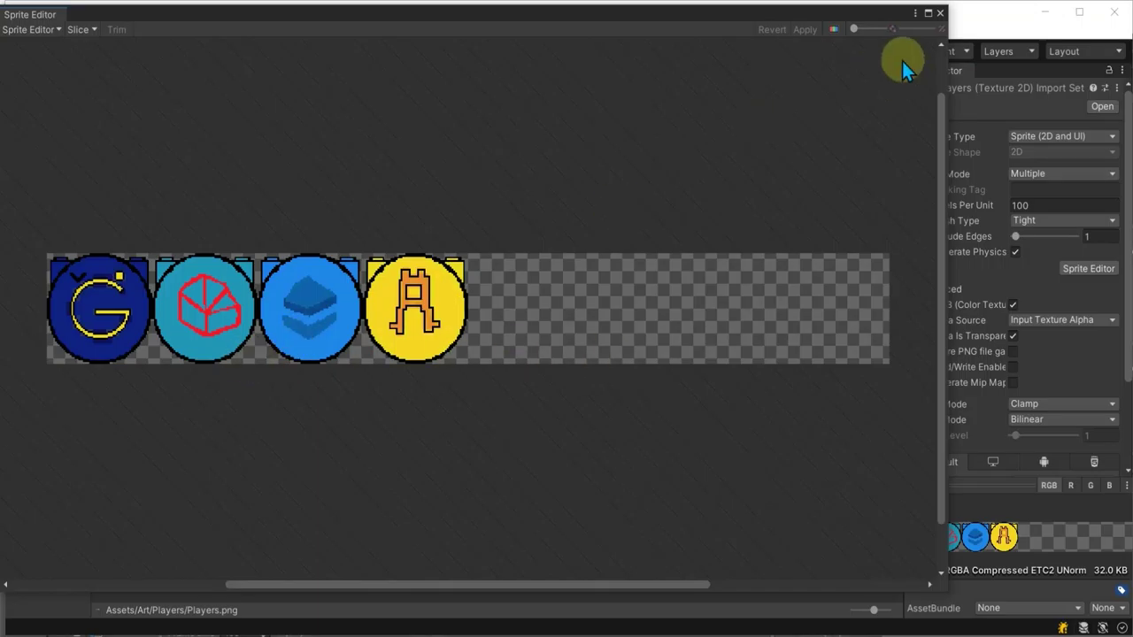
pyautogui.click(941, 13)
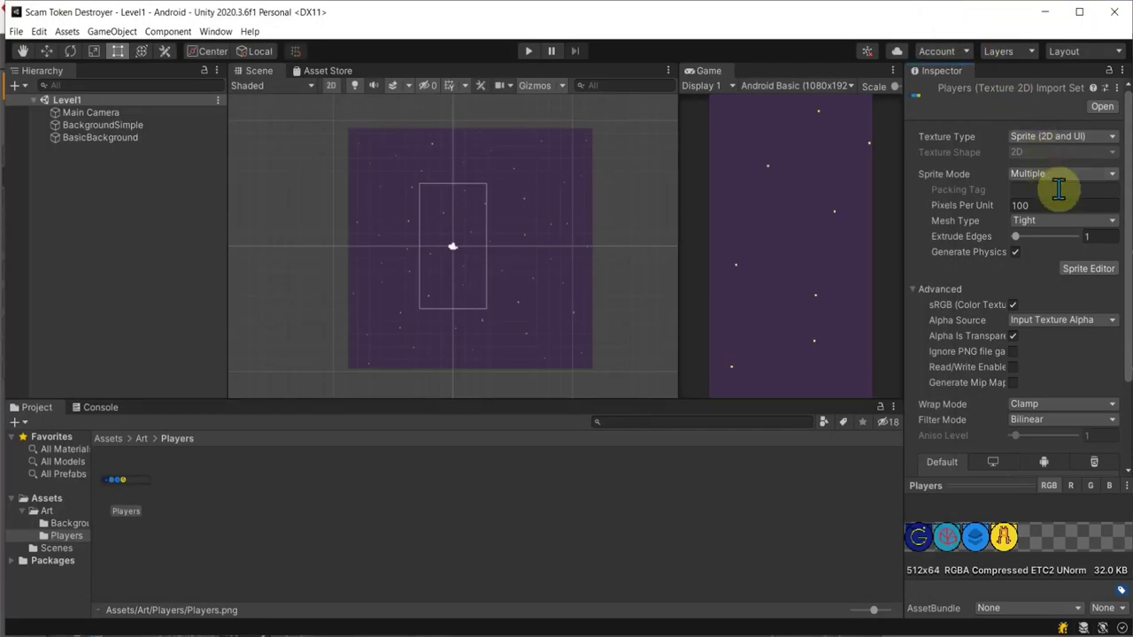
# Step: Keep Wrap Mode at Clamp and set Filter Mode to Point (no filter), then apply
pyautogui.scroll(-3, 1089, 345)
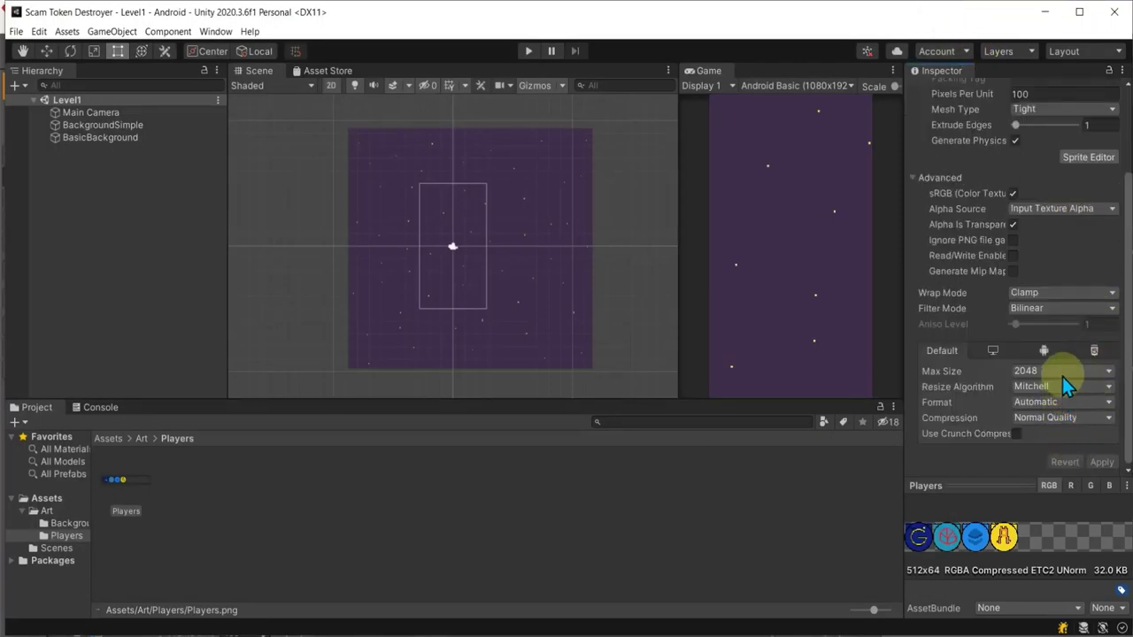
pyautogui.click(1070, 293)
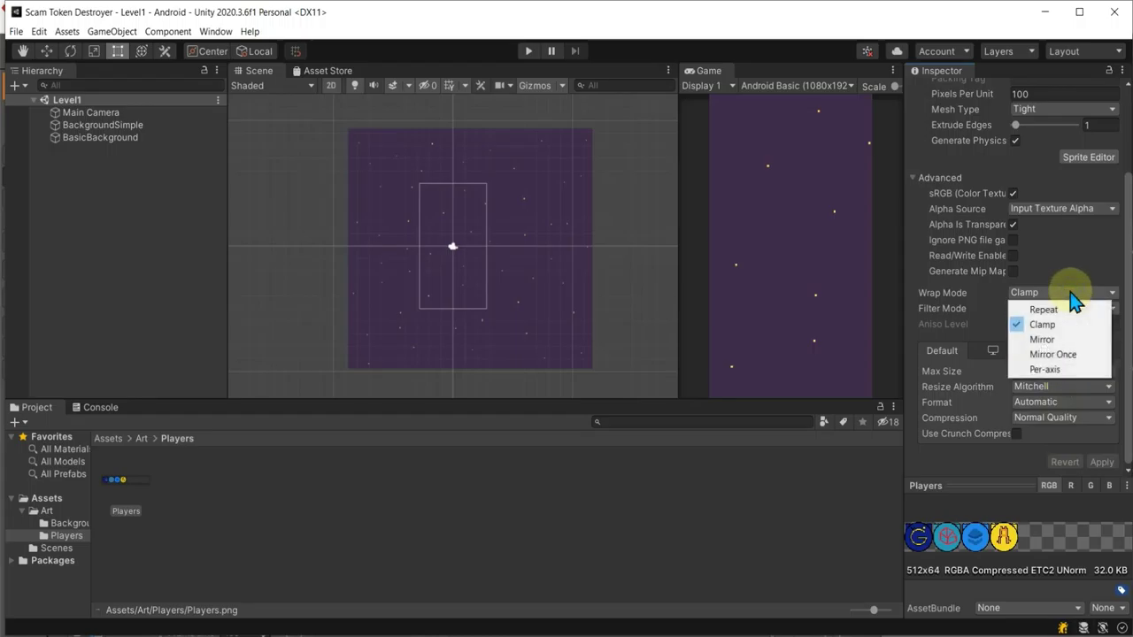
pyautogui.click(1071, 288)
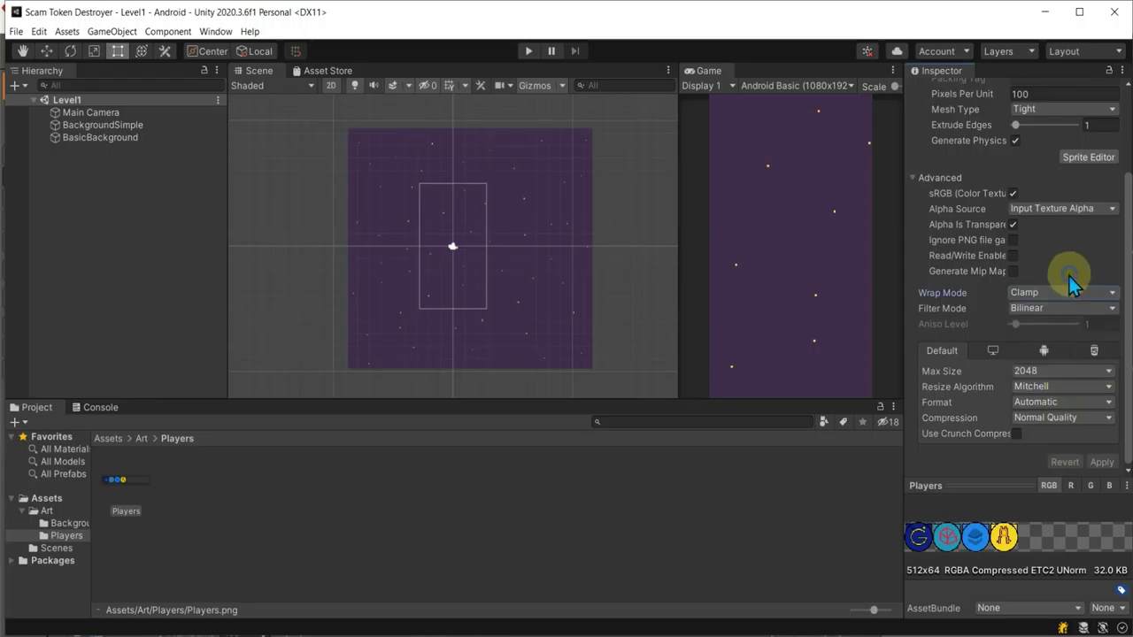
pyautogui.click(1074, 308)
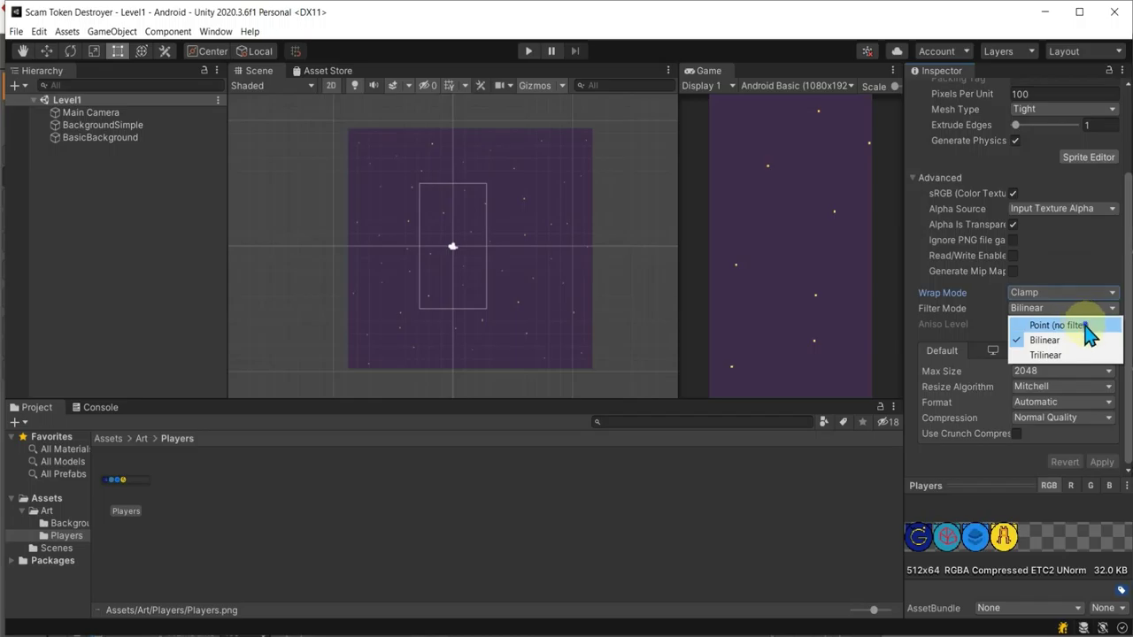
pyautogui.click(1082, 325)
pyautogui.click(1103, 467)
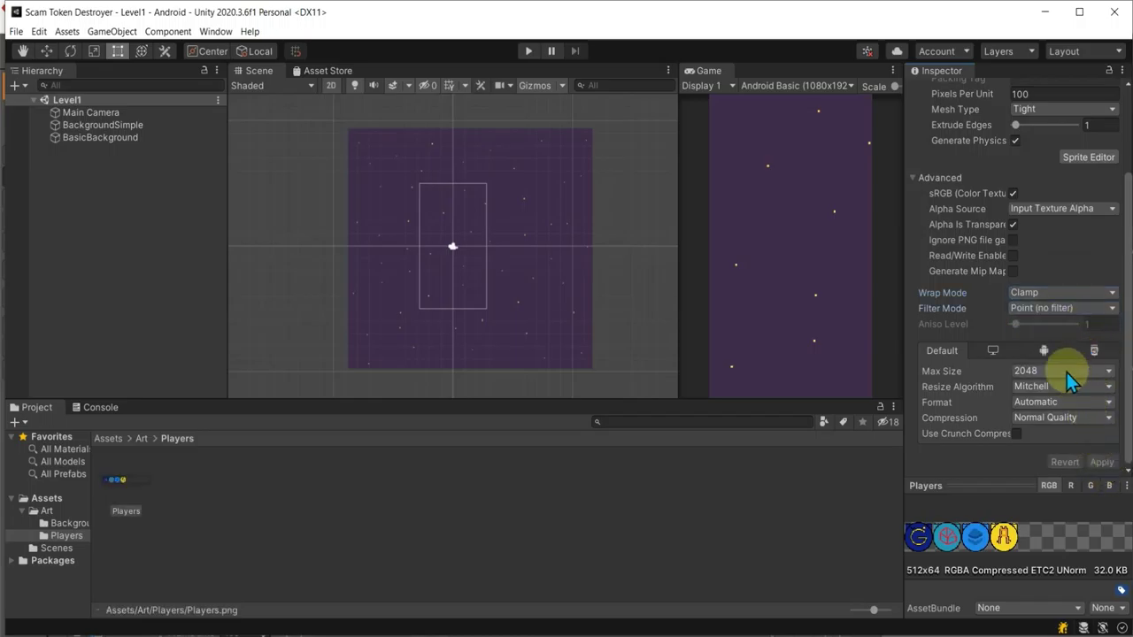
# Step: Set the texture's Max Size to 256 and apply, after briefly applying 64
pyautogui.click(1065, 371)
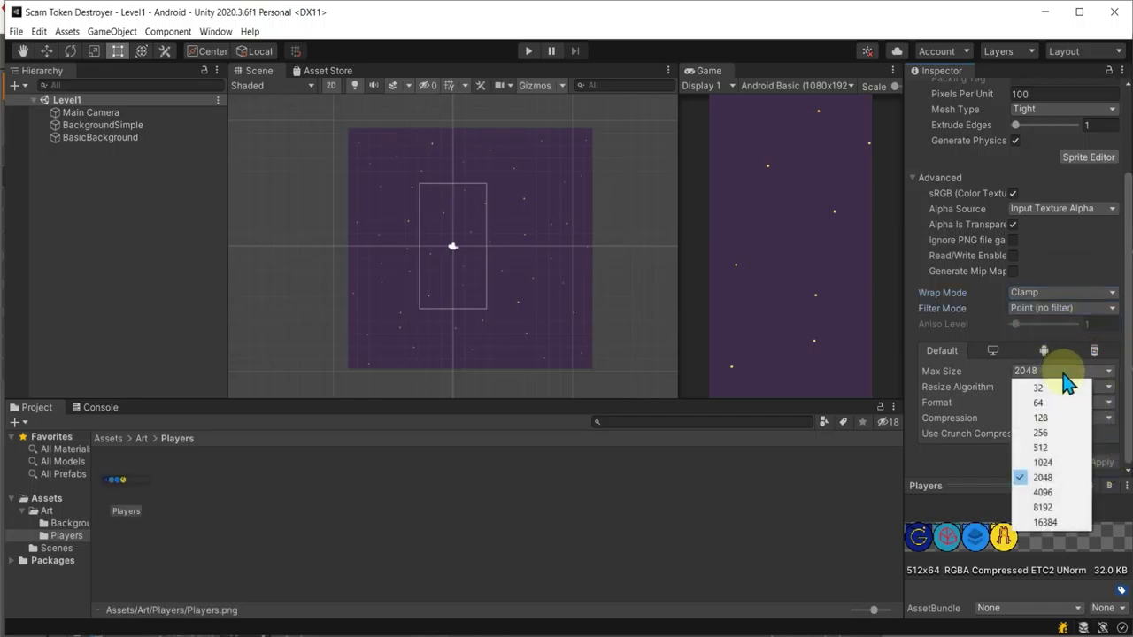
pyautogui.click(1053, 403)
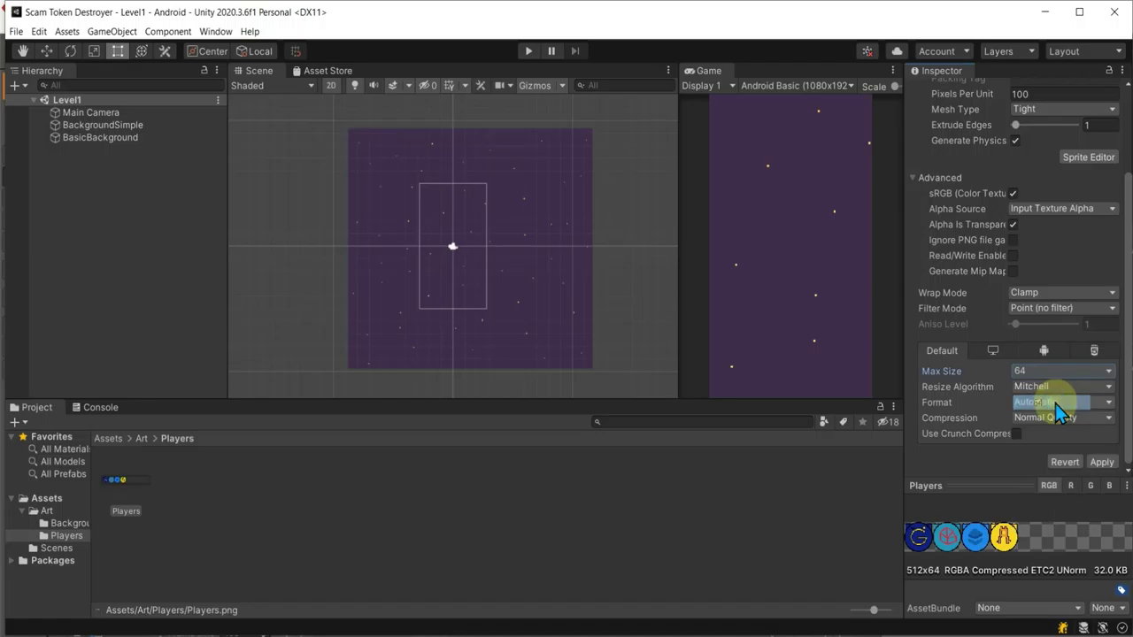
pyautogui.click(1118, 469)
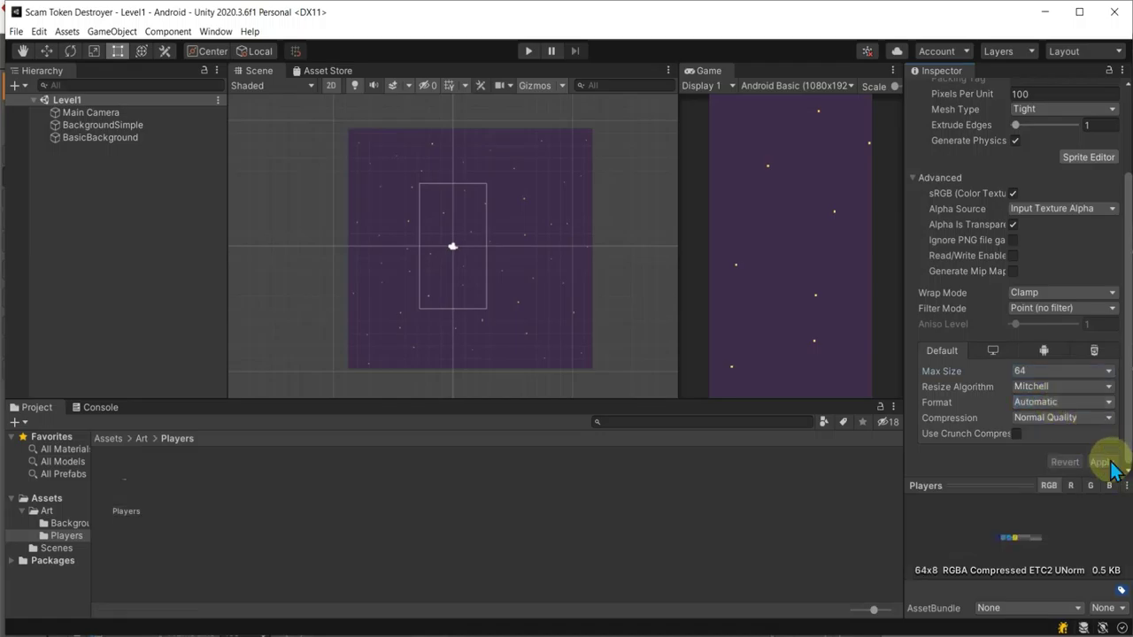
pyautogui.click(1065, 373)
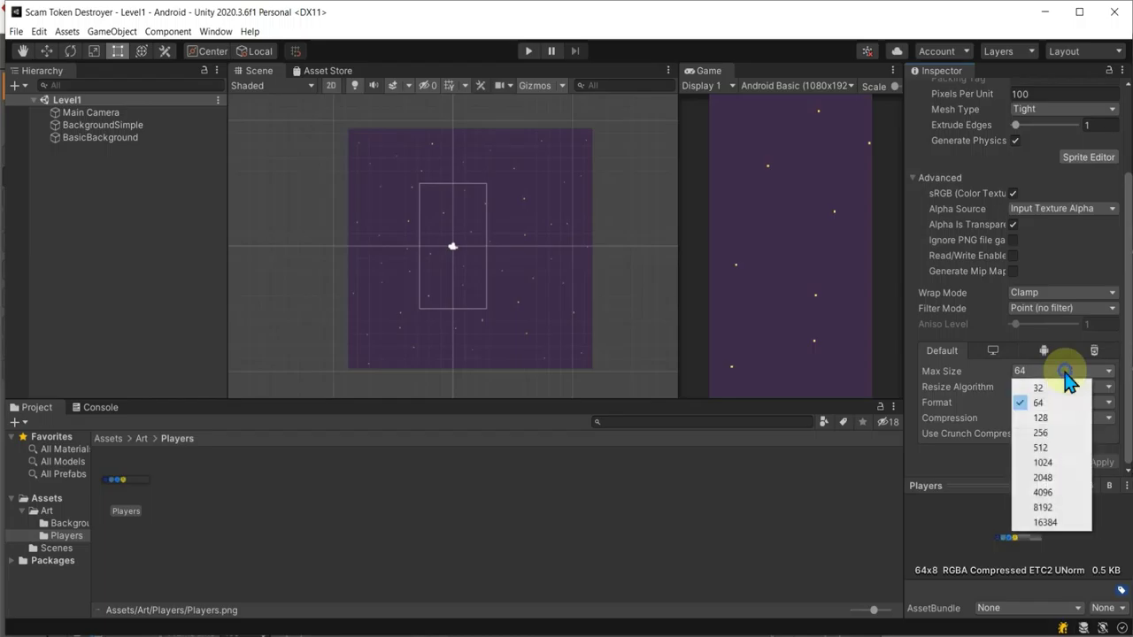
pyautogui.click(1041, 433)
pyautogui.click(1106, 464)
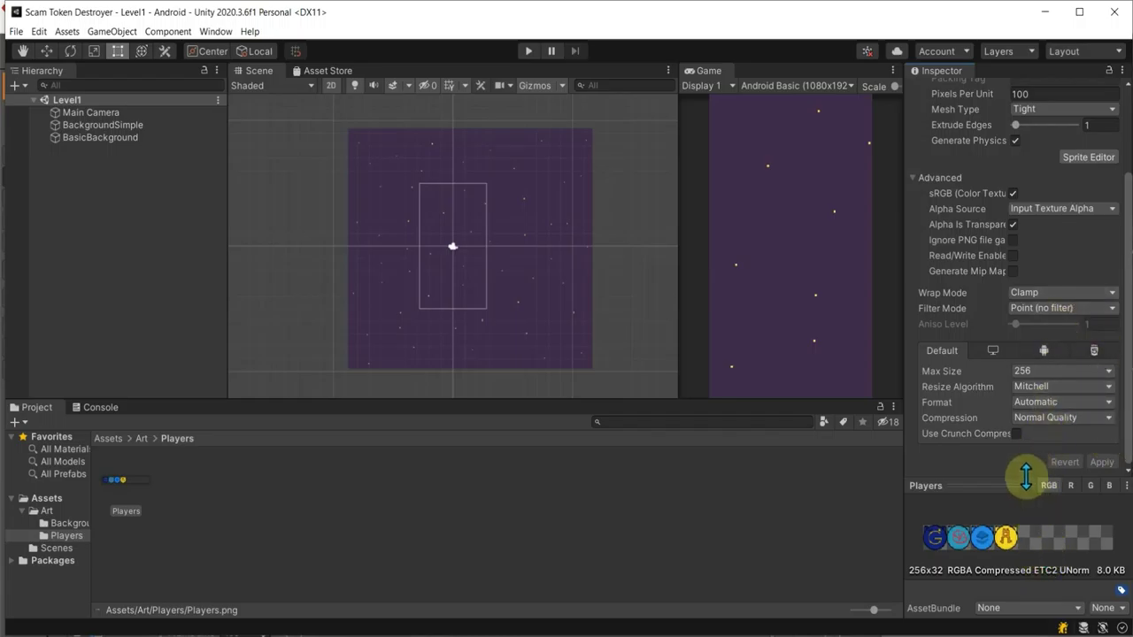
pyautogui.scroll(3, 1034, 398)
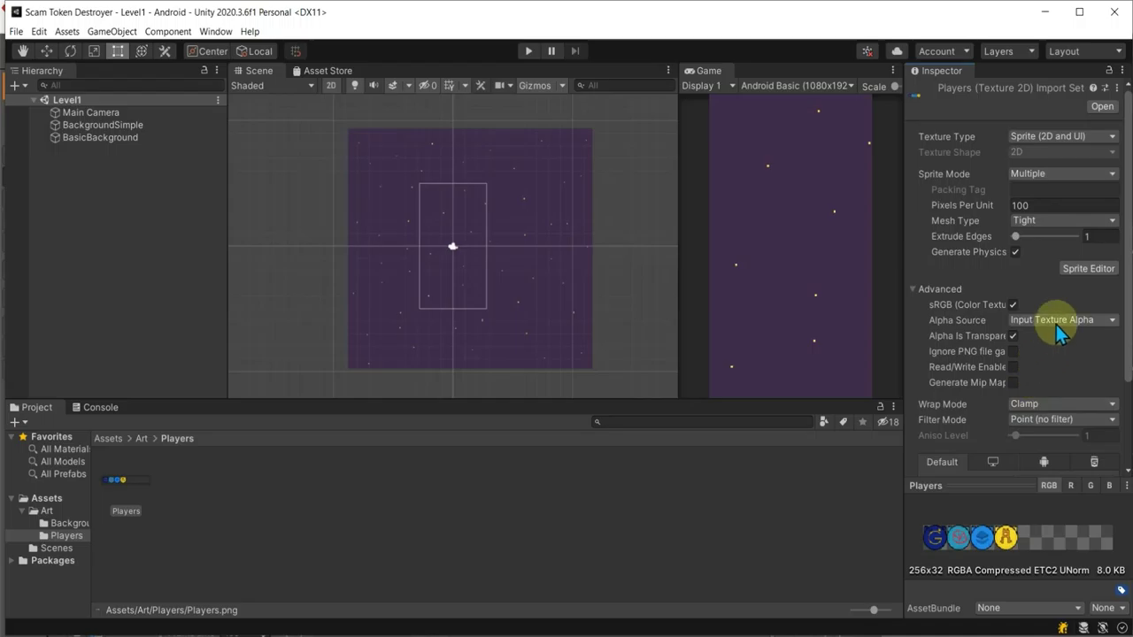
# Step: Glance at the sprite sheet, then set Max Size to 1024 and apply
pyautogui.click(1084, 266)
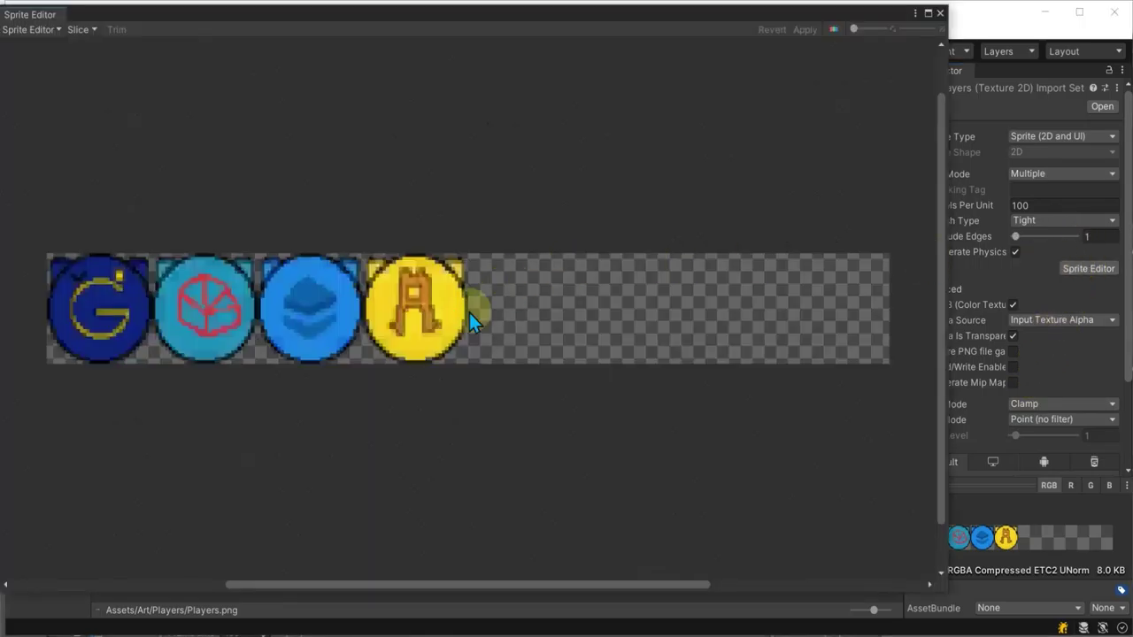
pyautogui.click(940, 12)
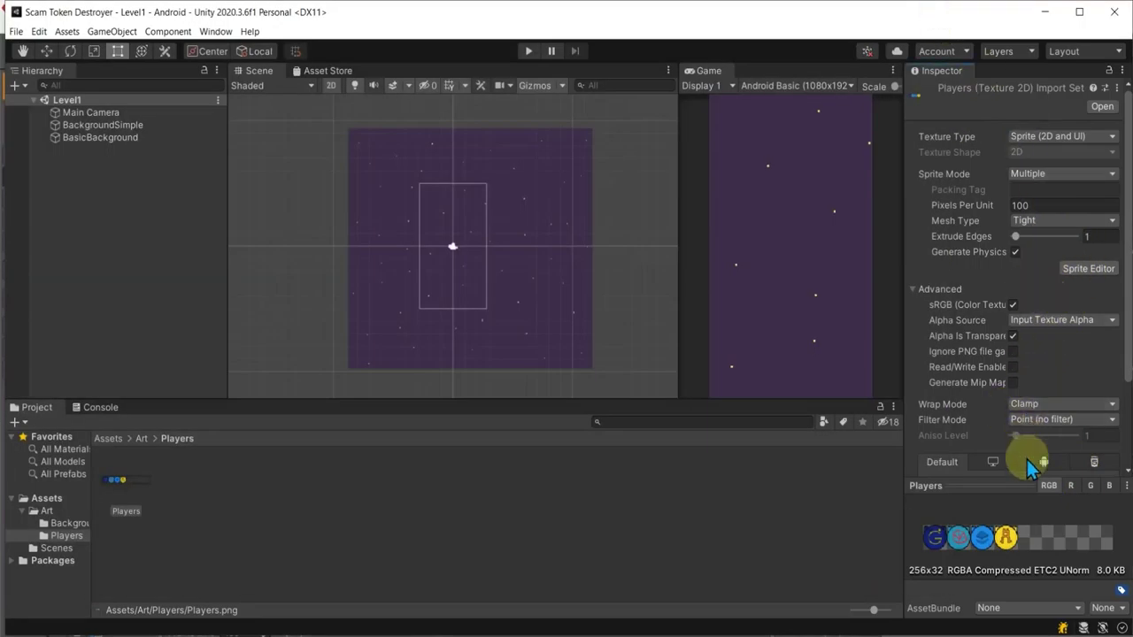
pyautogui.scroll(-3, 1035, 469)
pyautogui.click(1056, 371)
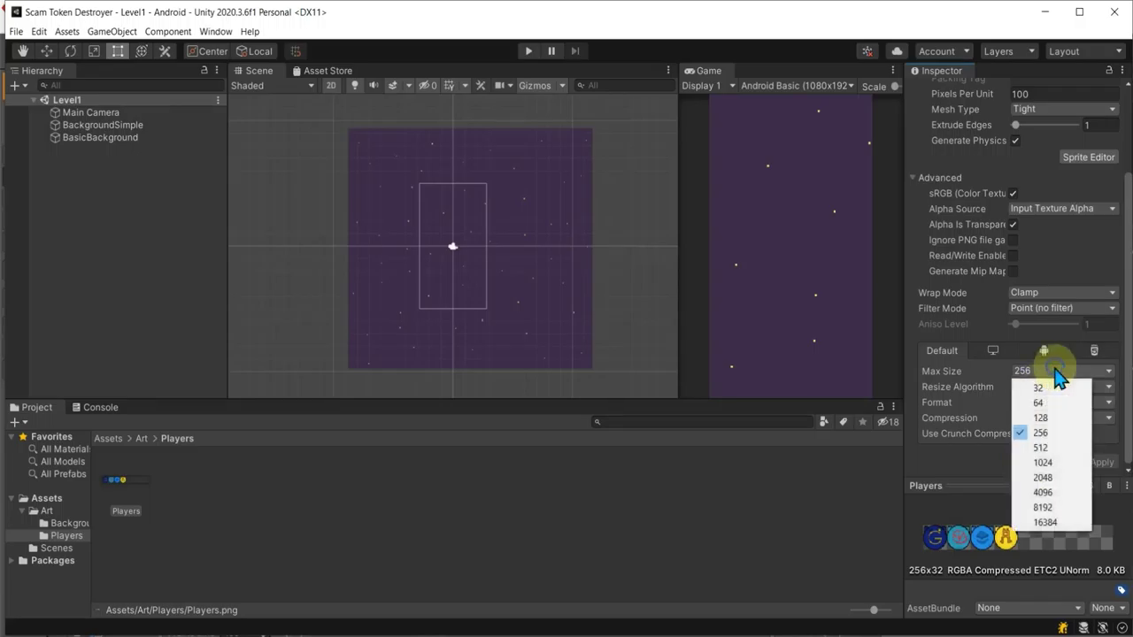
pyautogui.click(1049, 463)
pyautogui.click(1102, 462)
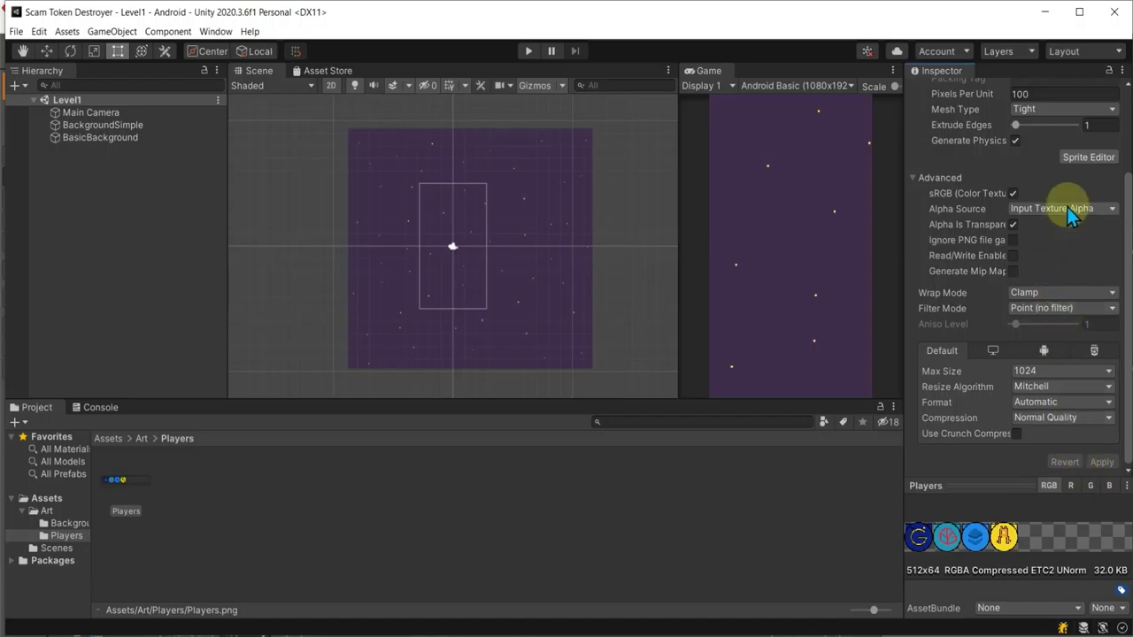
# Step: Recheck the sprites in the Sprite Editor and select the Pixels Per Unit field
pyautogui.scroll(3, 1084, 174)
pyautogui.click(1088, 268)
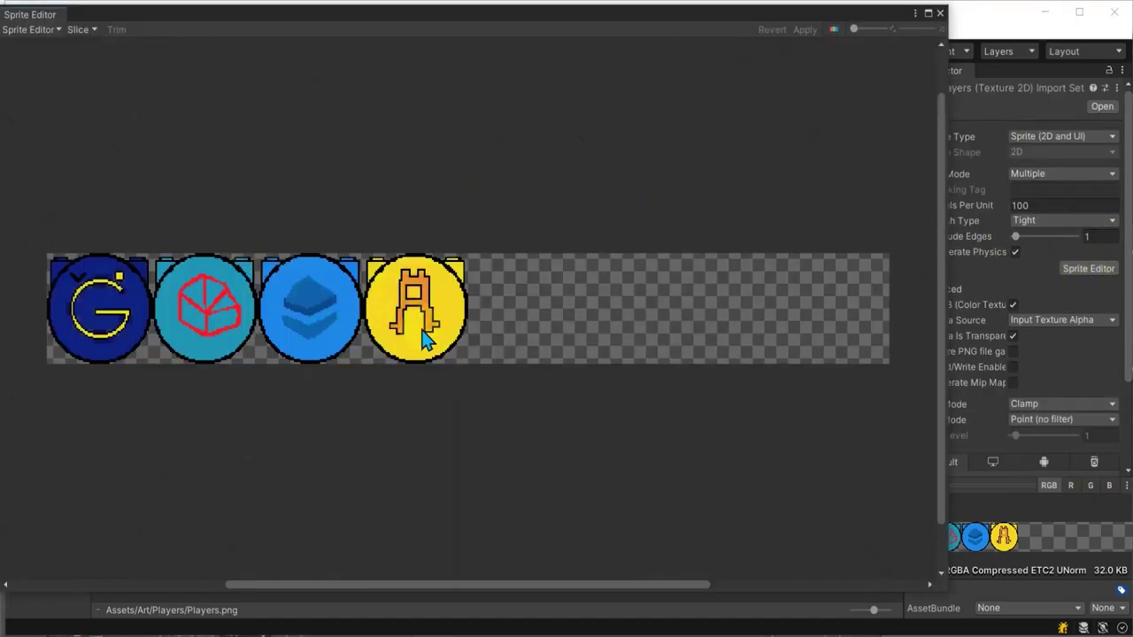
pyautogui.scroll(2, 425, 332)
pyautogui.scroll(2, 416, 324)
pyautogui.scroll(3, 414, 323)
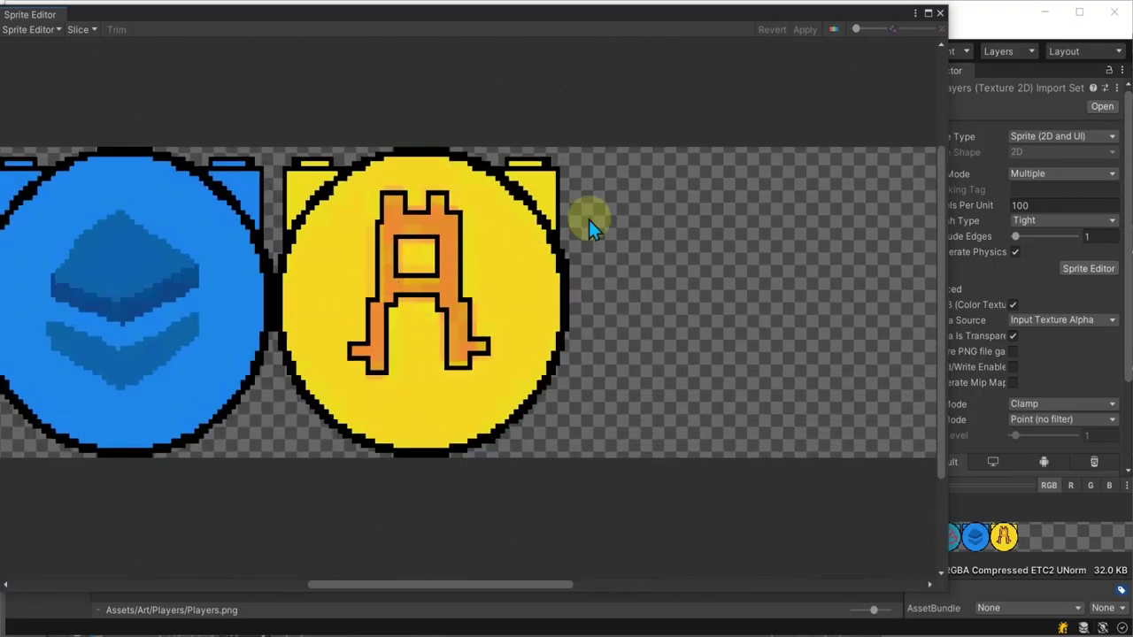
pyautogui.click(939, 13)
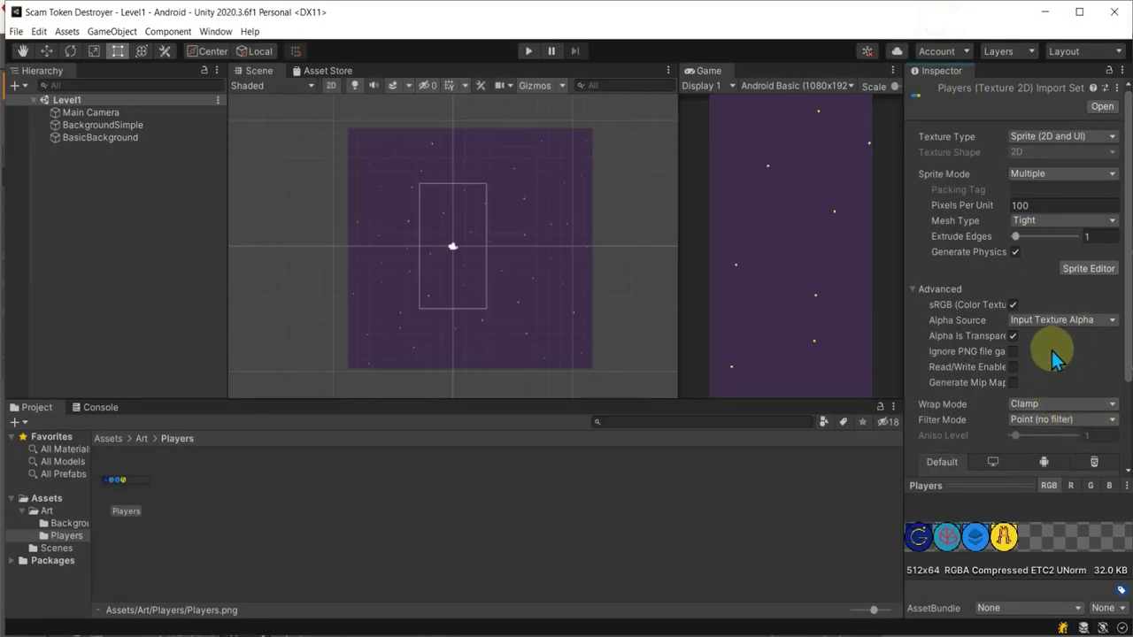
pyautogui.click(1043, 207)
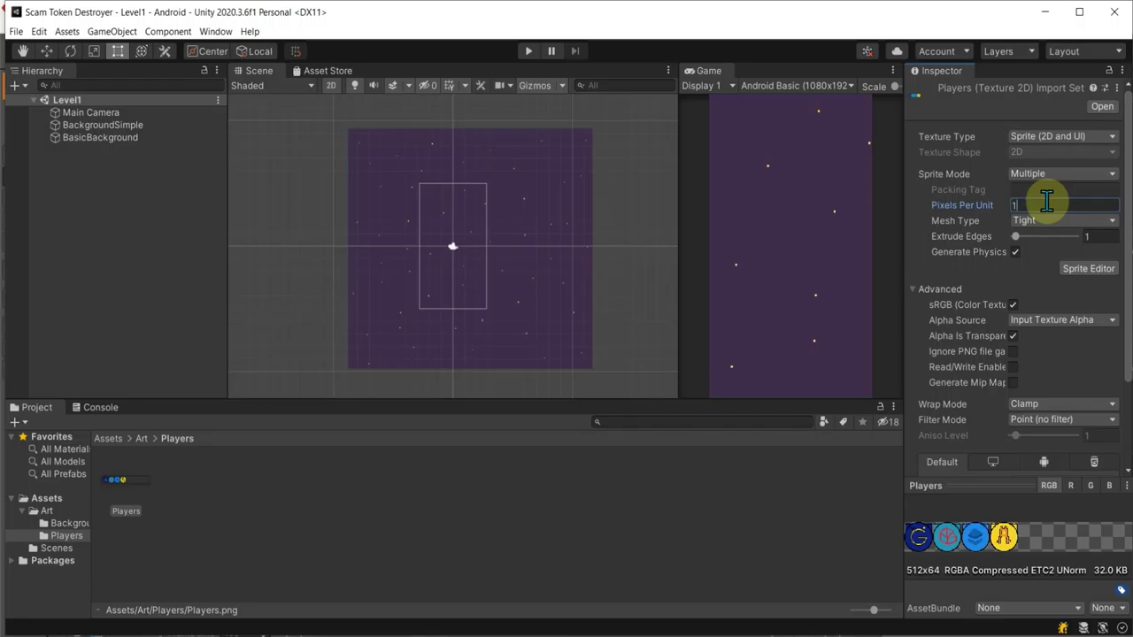
pyautogui.write('28')
# Step: Set the Players texture mesh type to Full Rect, keeping Sprite Mode on Multiple
pyautogui.click(1049, 290)
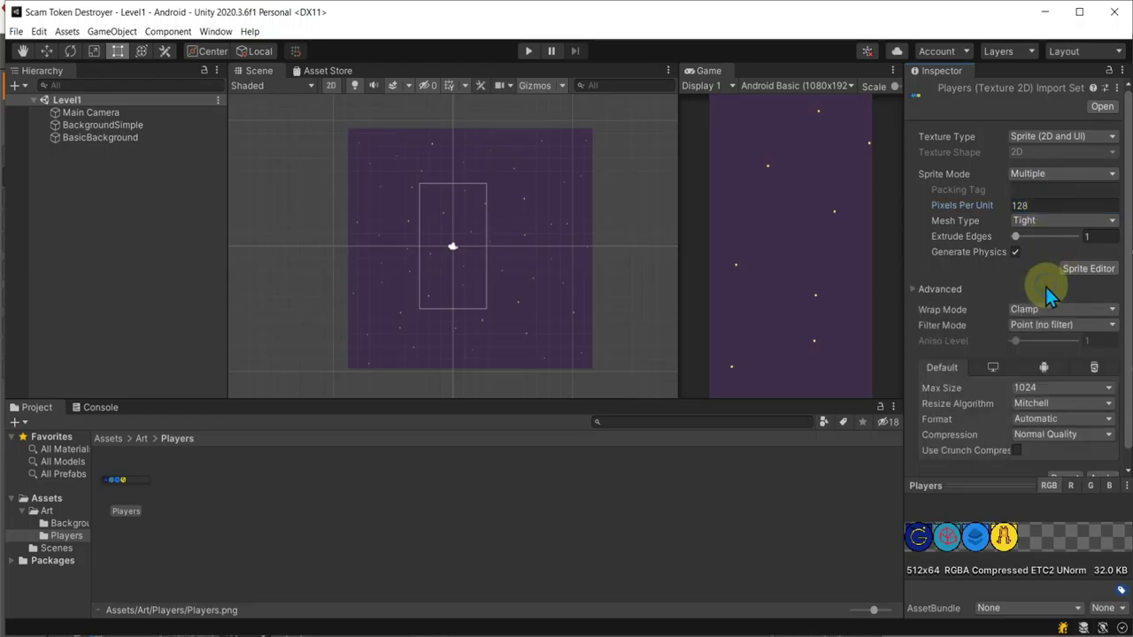
pyautogui.click(1044, 220)
pyautogui.click(1050, 237)
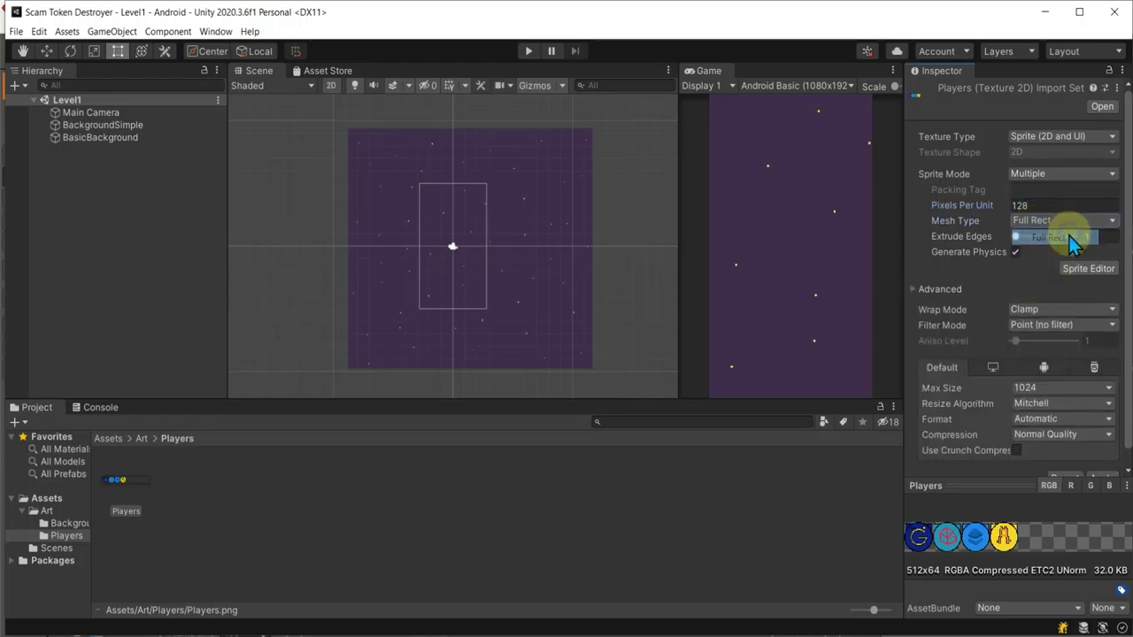
pyautogui.click(1054, 175)
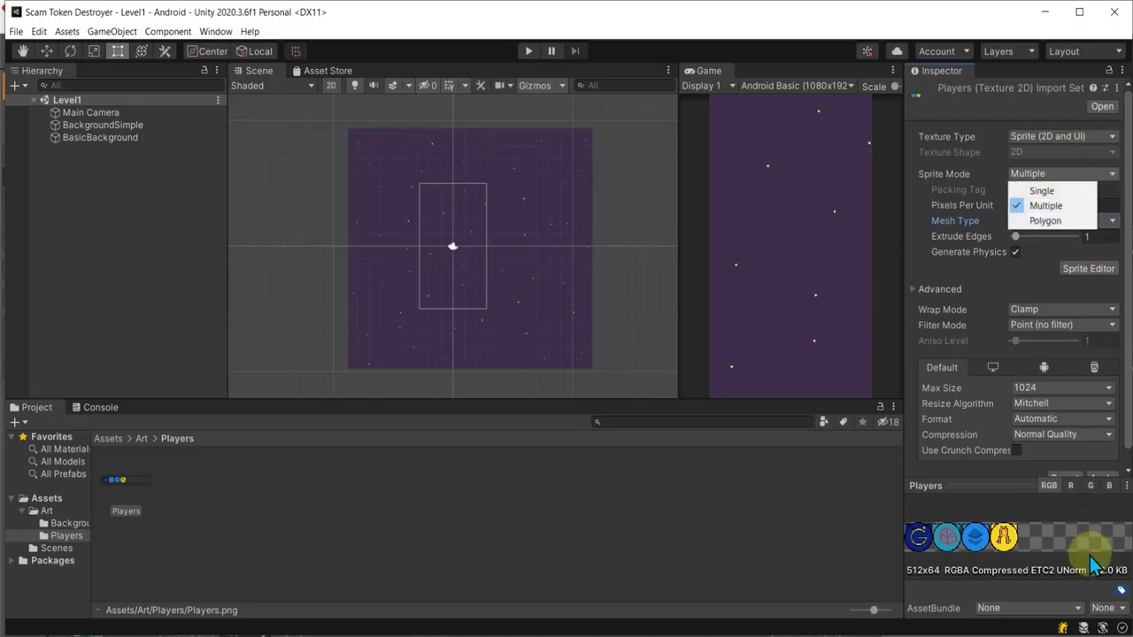
pyautogui.click(1066, 457)
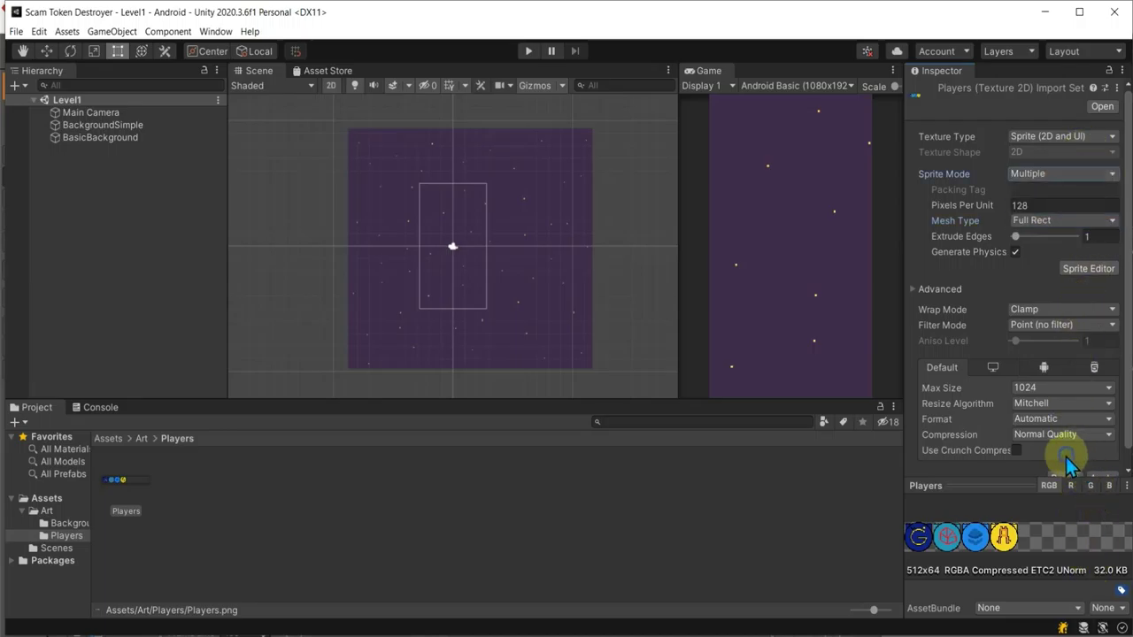
# Step: Set compression to High Quality, apply, and preview the sheet in the Sprite Editor
pyautogui.scroll(-1, 1066, 460)
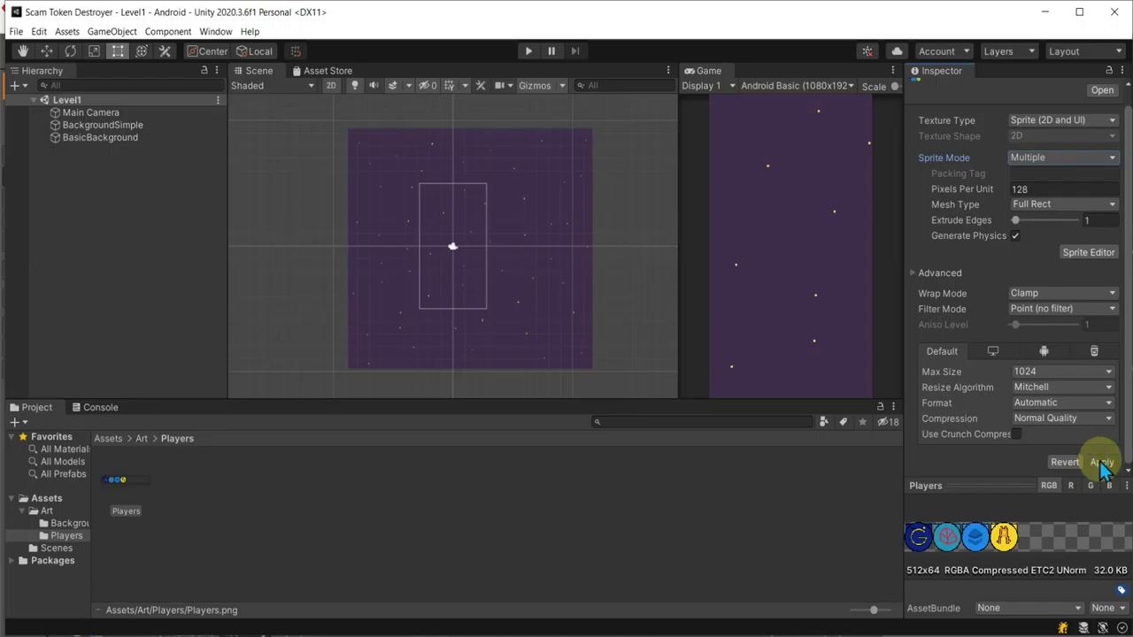
pyautogui.click(1092, 418)
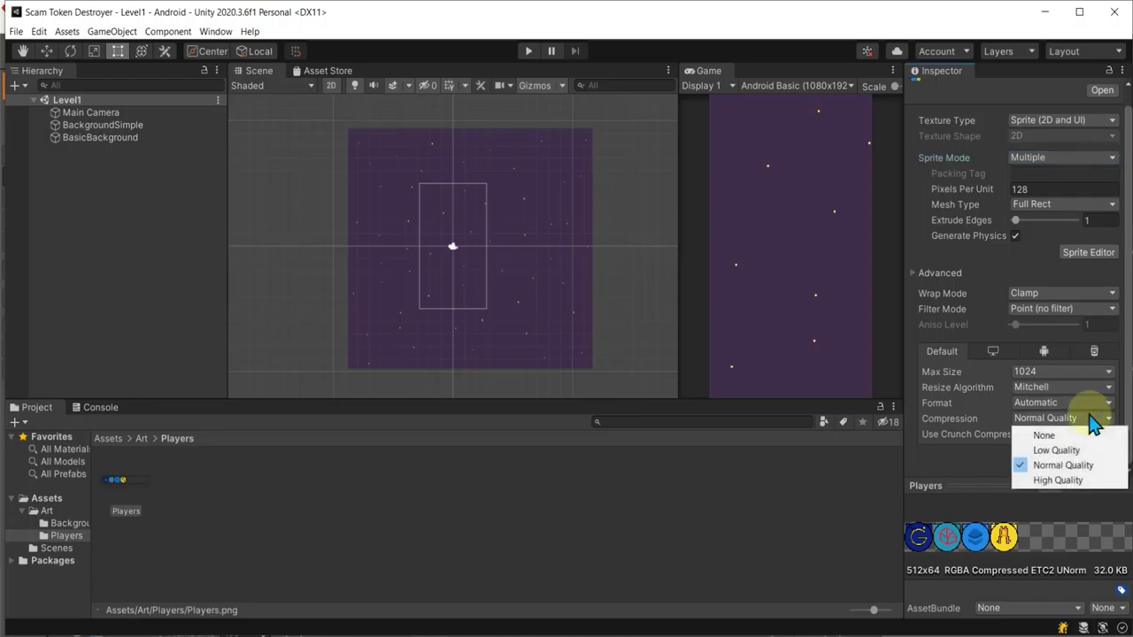
pyautogui.click(1076, 479)
pyautogui.click(1103, 464)
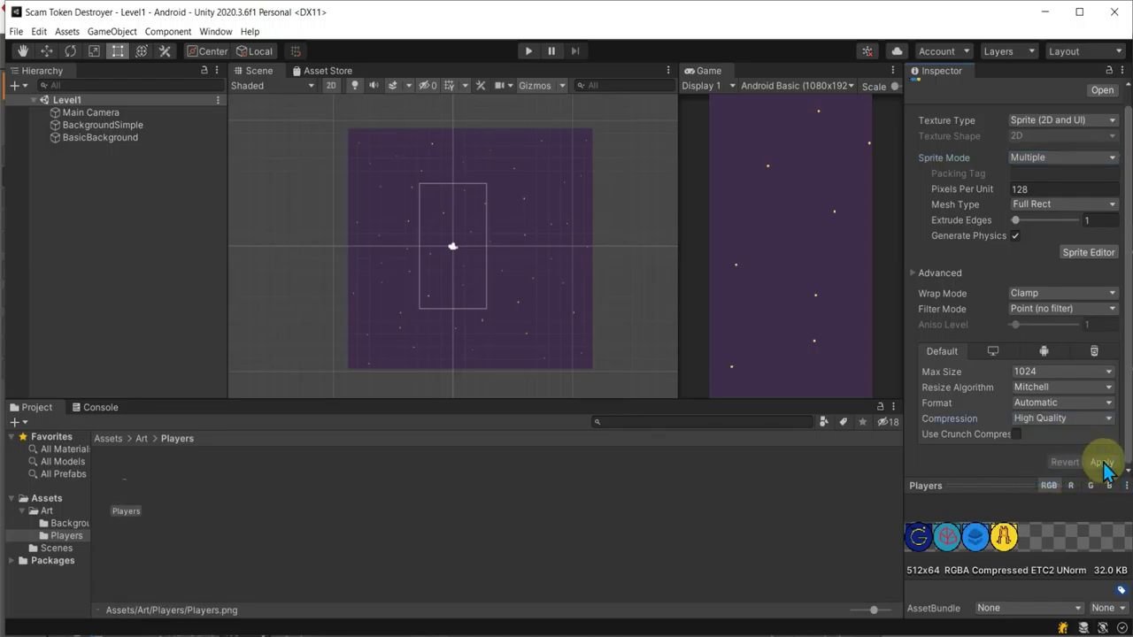
pyautogui.scroll(1, 1058, 208)
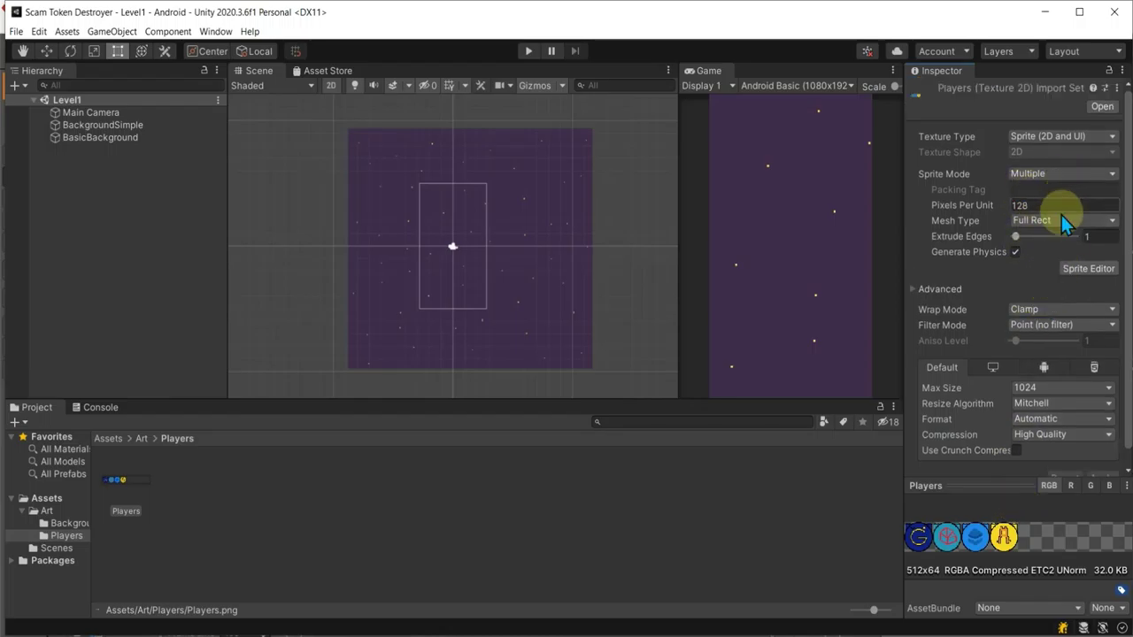
pyautogui.click(1070, 265)
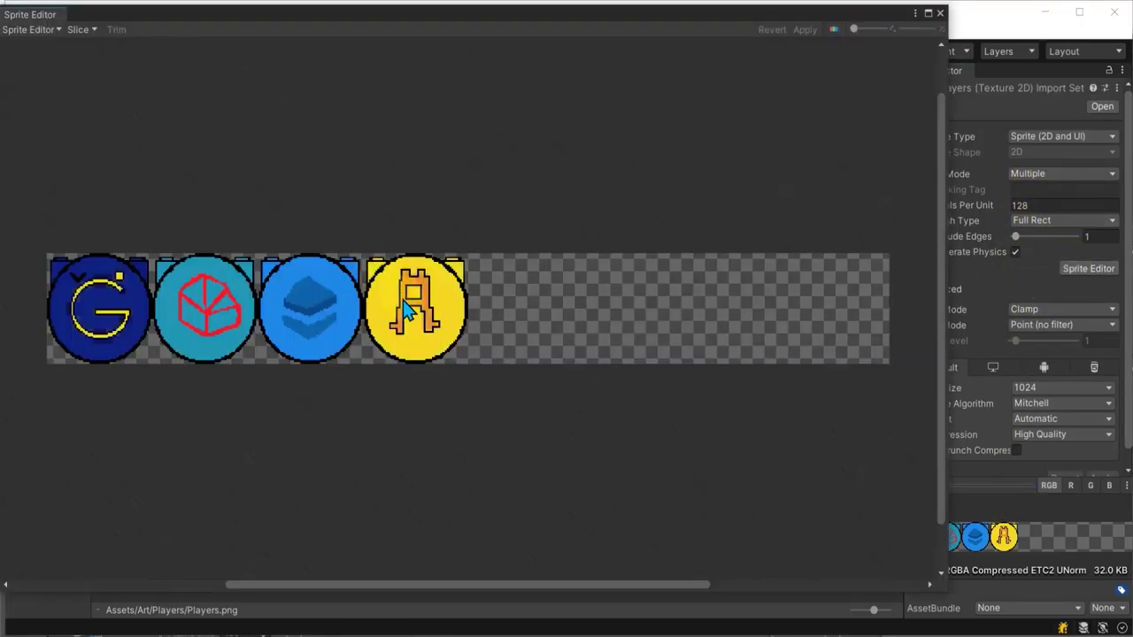
pyautogui.click(941, 14)
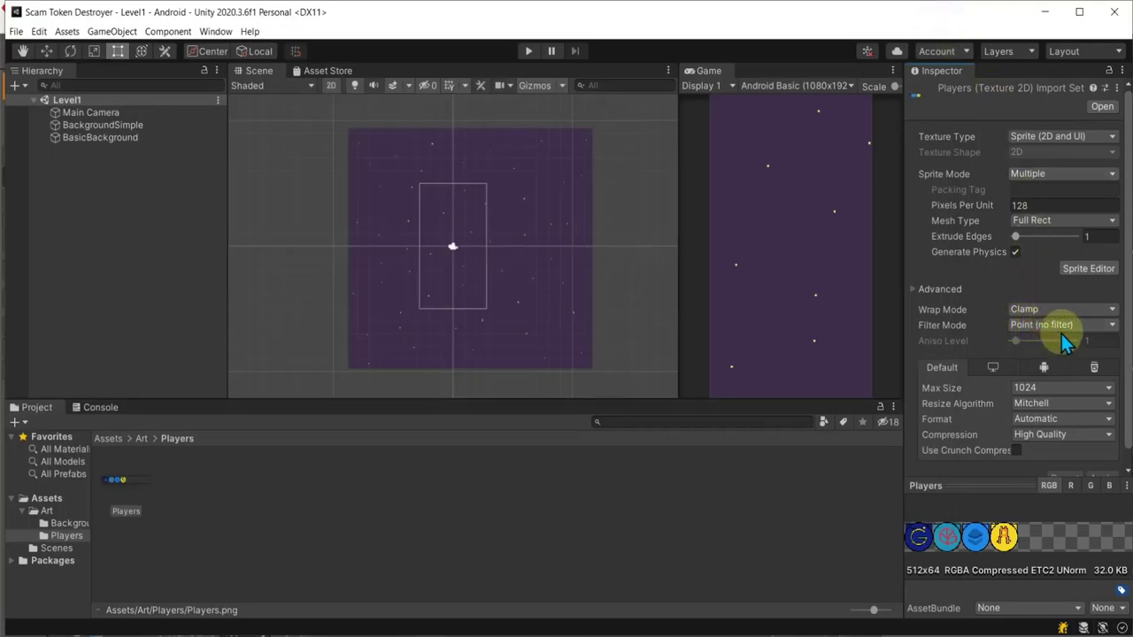
# Step: Switch filter mode to Bilinear and compare the result in the Sprite Editor
pyautogui.click(1067, 325)
pyautogui.click(1073, 356)
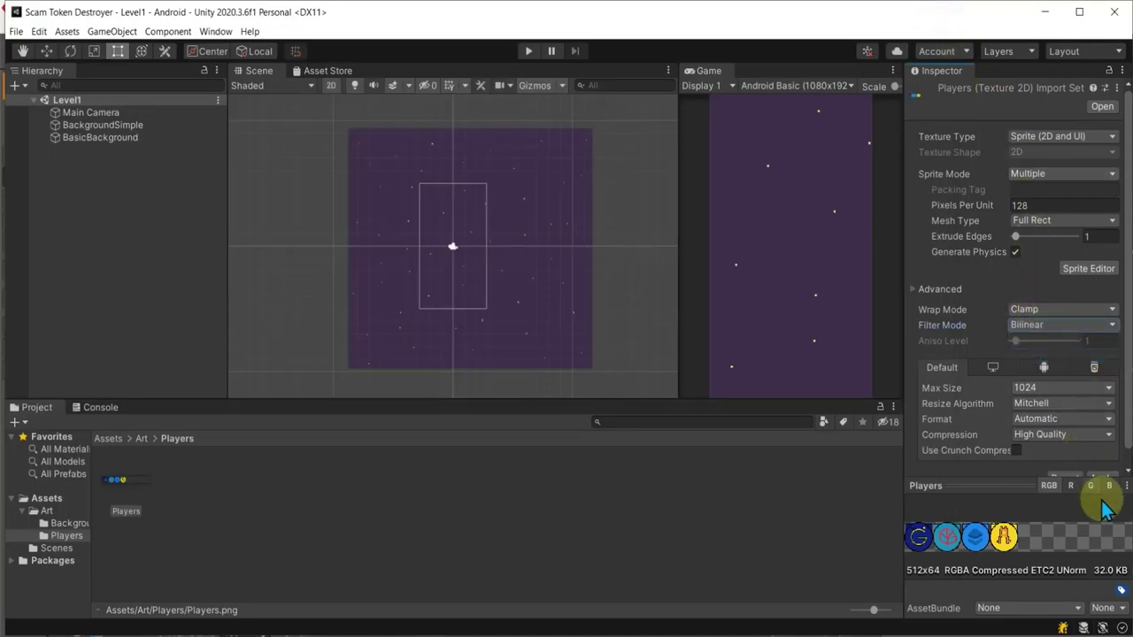
pyautogui.scroll(-1, 1111, 438)
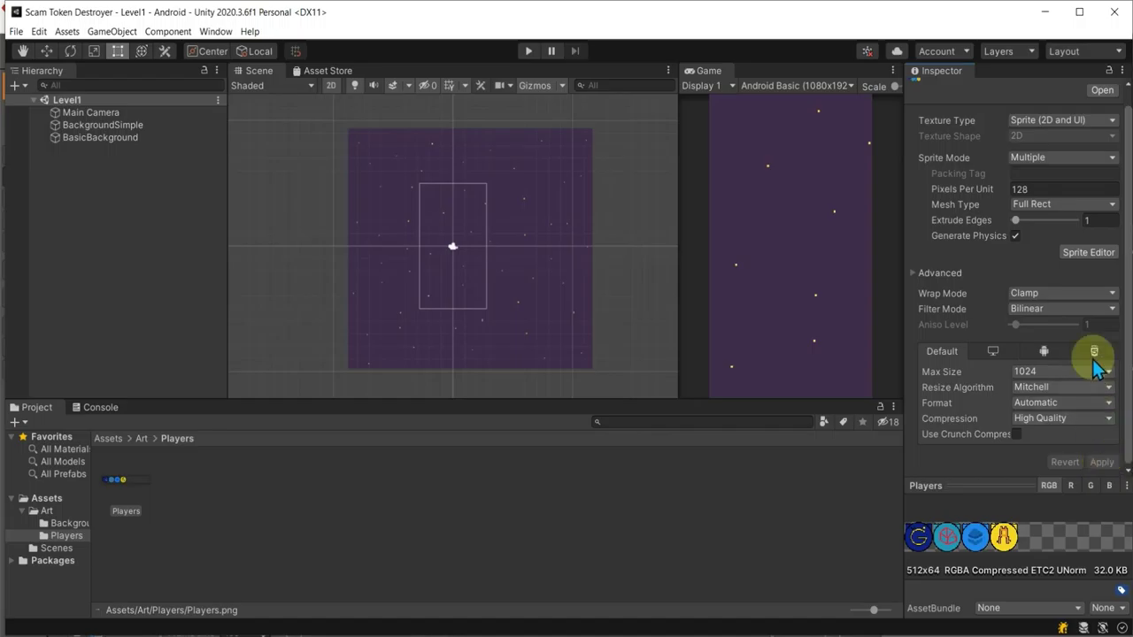
pyautogui.click(1082, 254)
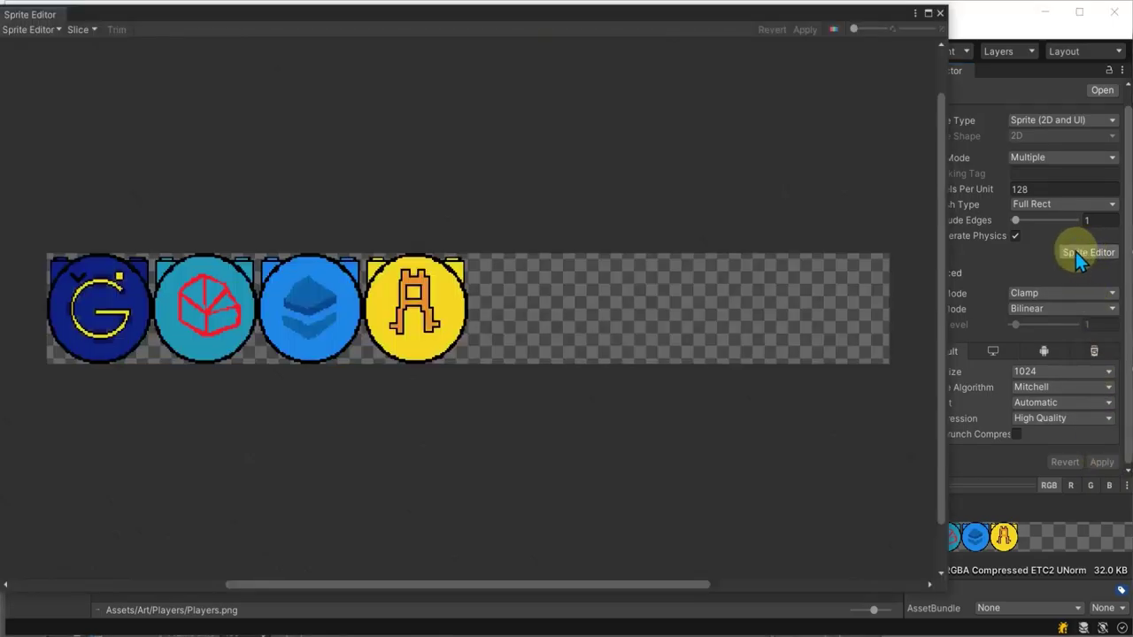
pyautogui.click(941, 14)
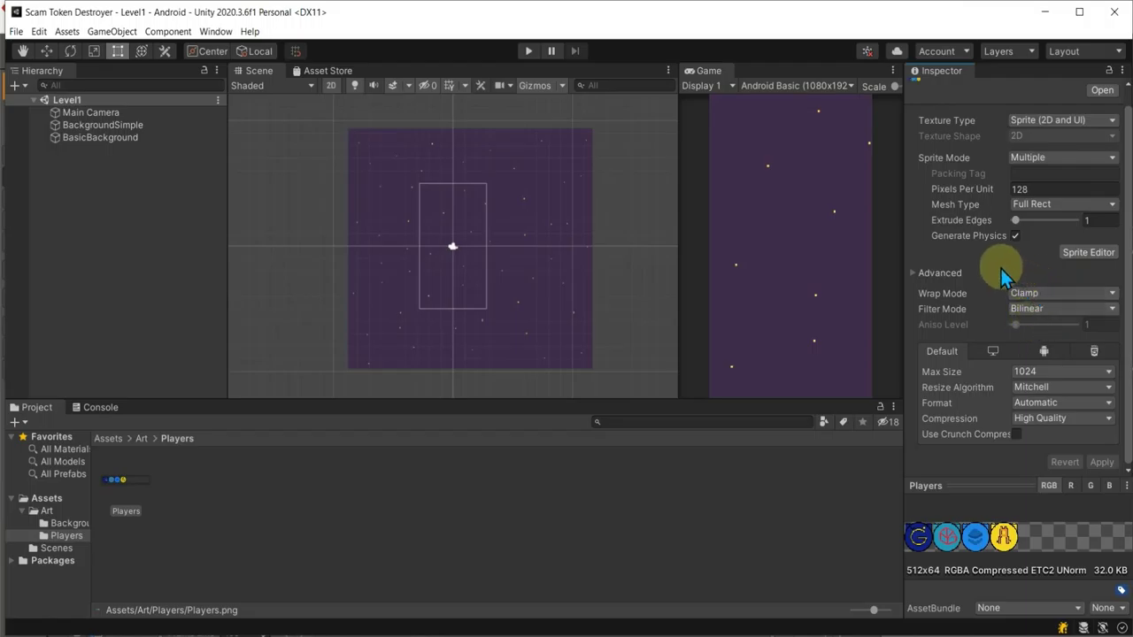
pyautogui.click(937, 273)
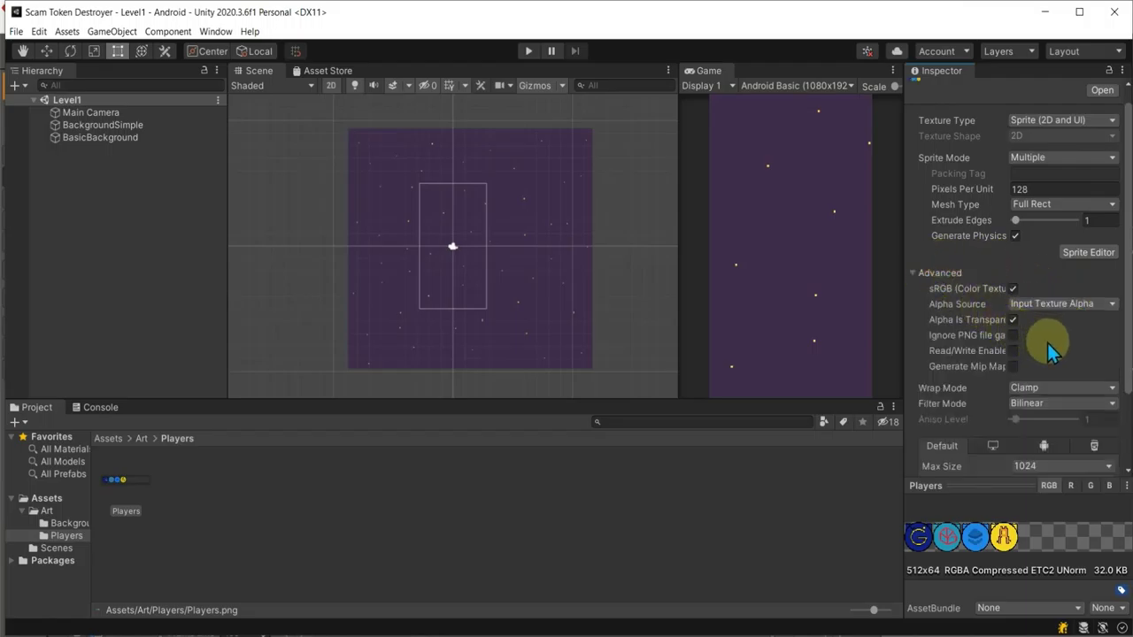
# Step: Set max texture size to 2048 and format to RGBA 32 bit, then check the sheet
pyautogui.scroll(-3, 1053, 379)
pyautogui.click(1062, 371)
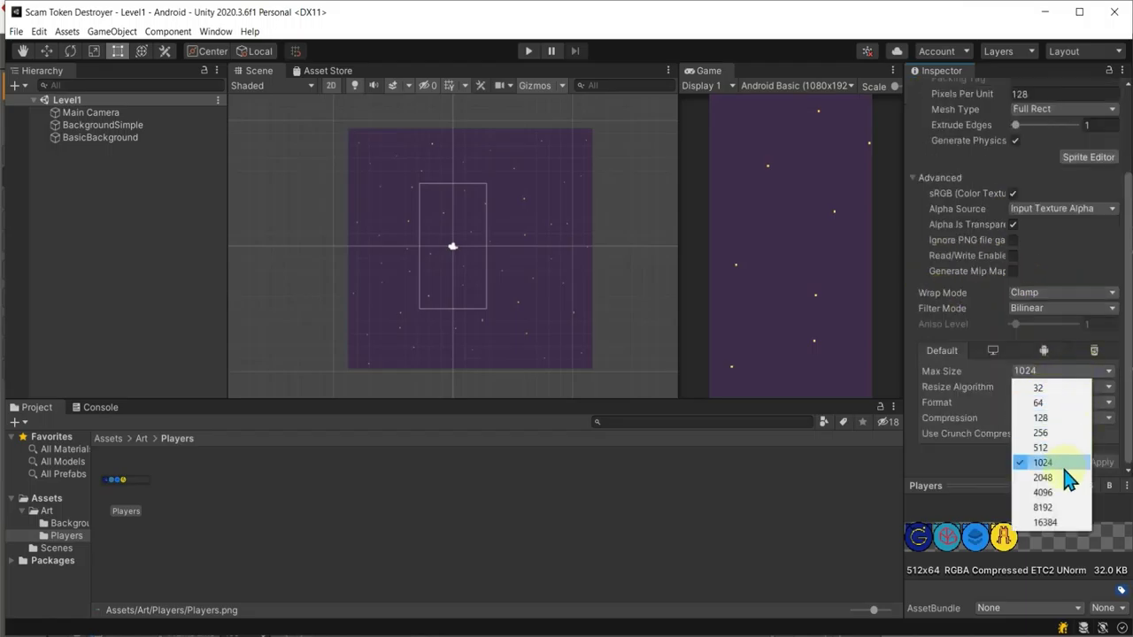
pyautogui.click(1058, 477)
pyautogui.click(1068, 403)
pyautogui.click(1090, 433)
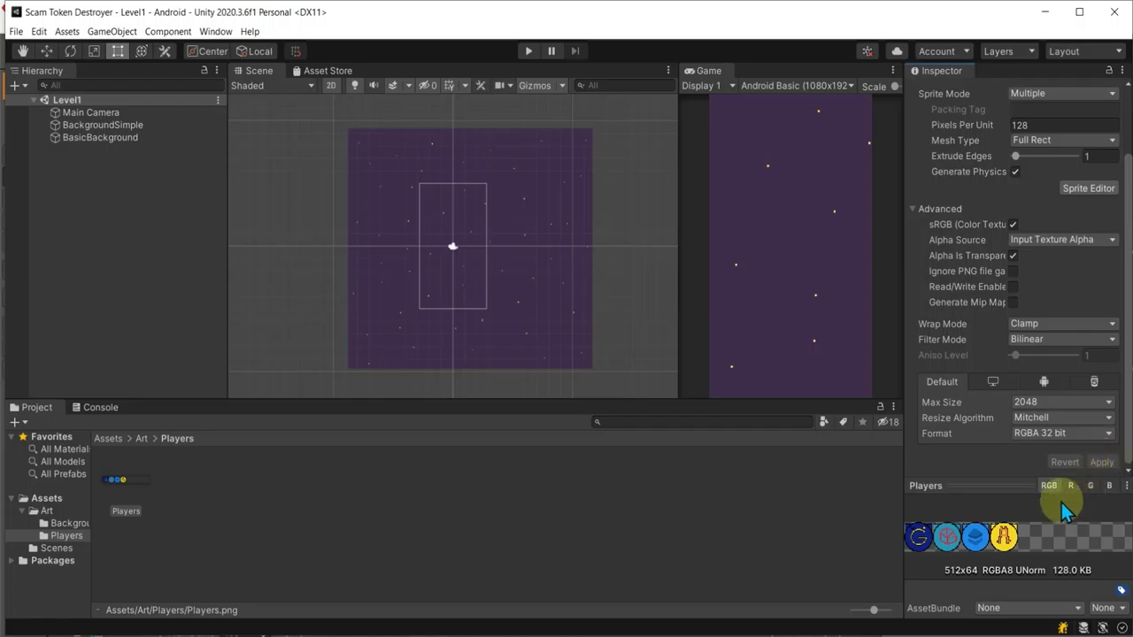
pyautogui.click(1087, 189)
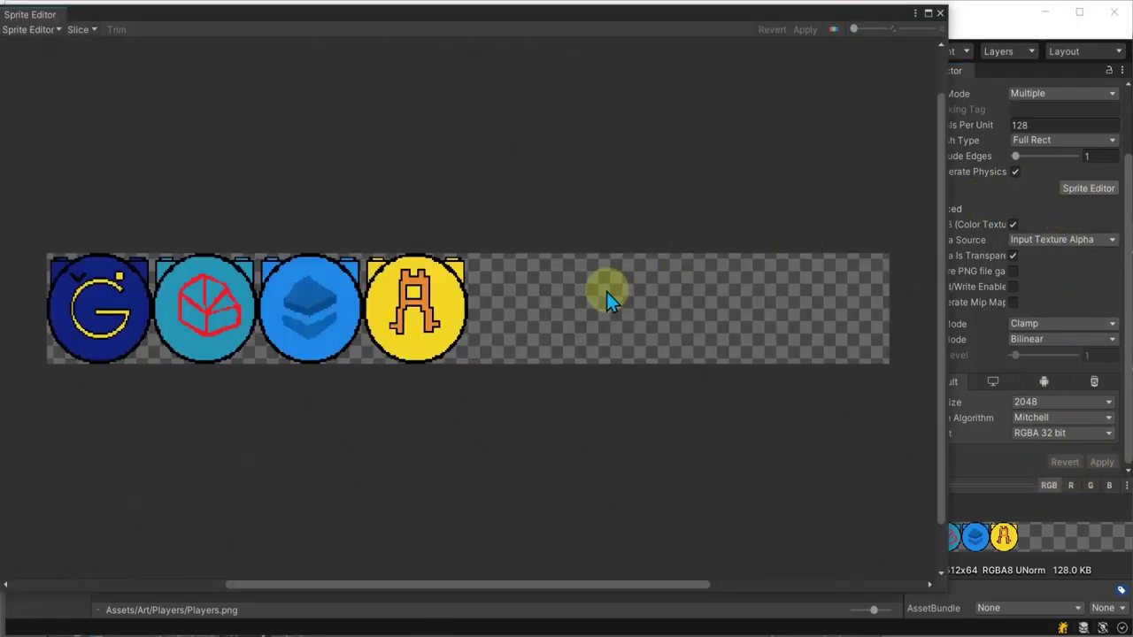
pyautogui.click(941, 13)
# Step: Keep the RGBA 32 bit format and reopen the Sprite Editor on Players
pyautogui.click(1058, 433)
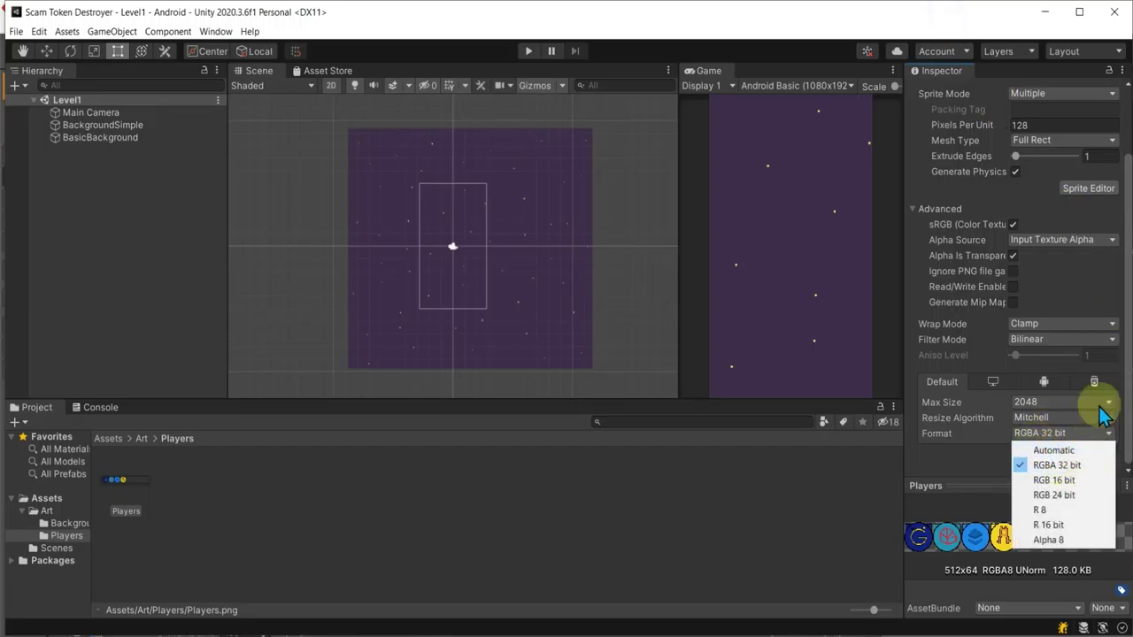
pyautogui.click(1019, 453)
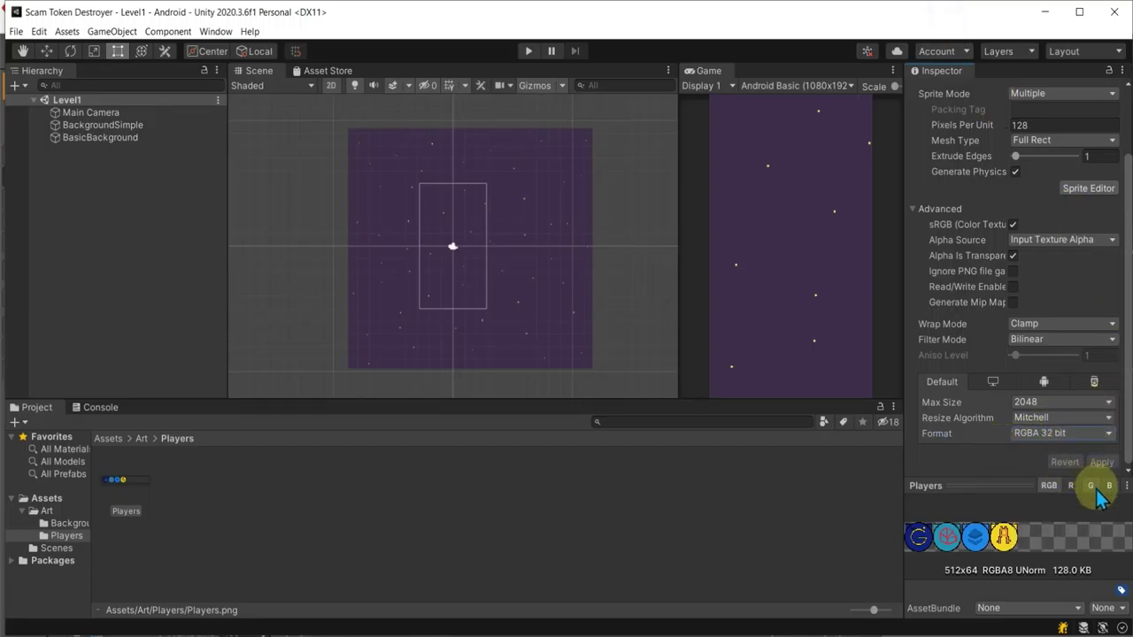
pyautogui.scroll(3, 1071, 354)
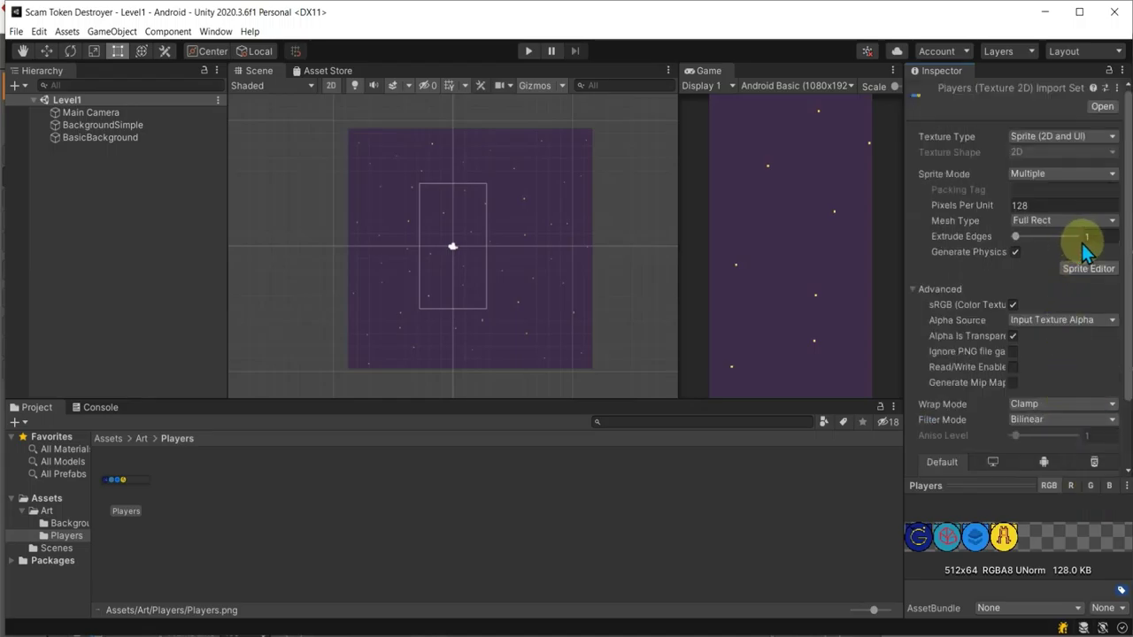
pyautogui.click(1084, 268)
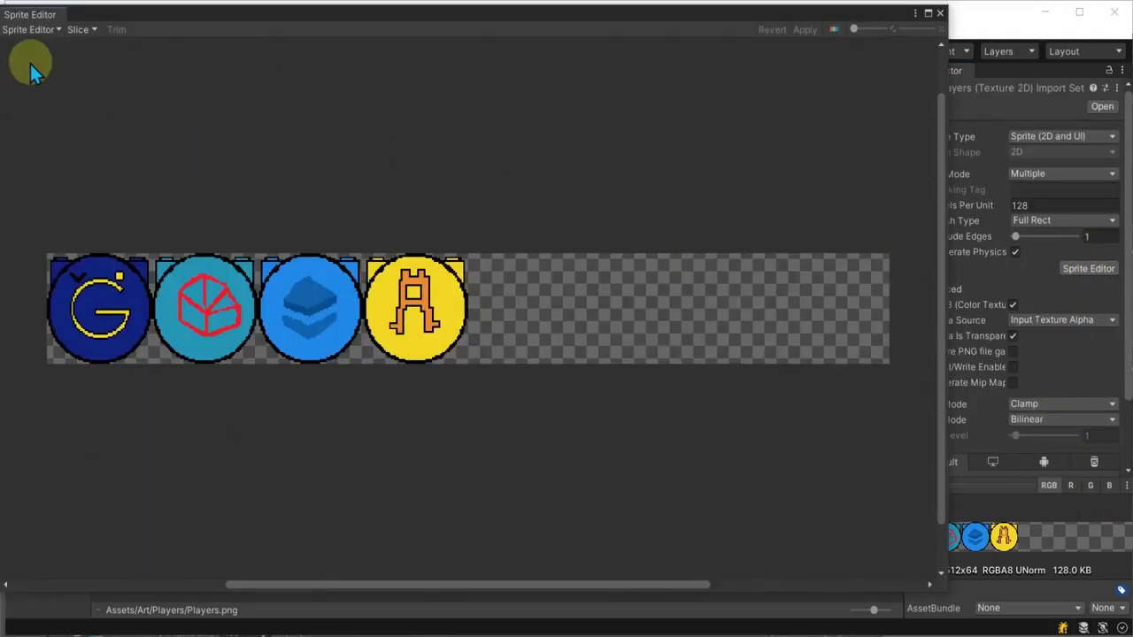
# Step: Slice the Players sheet using Grid By Cell Size into 64×64 sprites
pyautogui.click(78, 30)
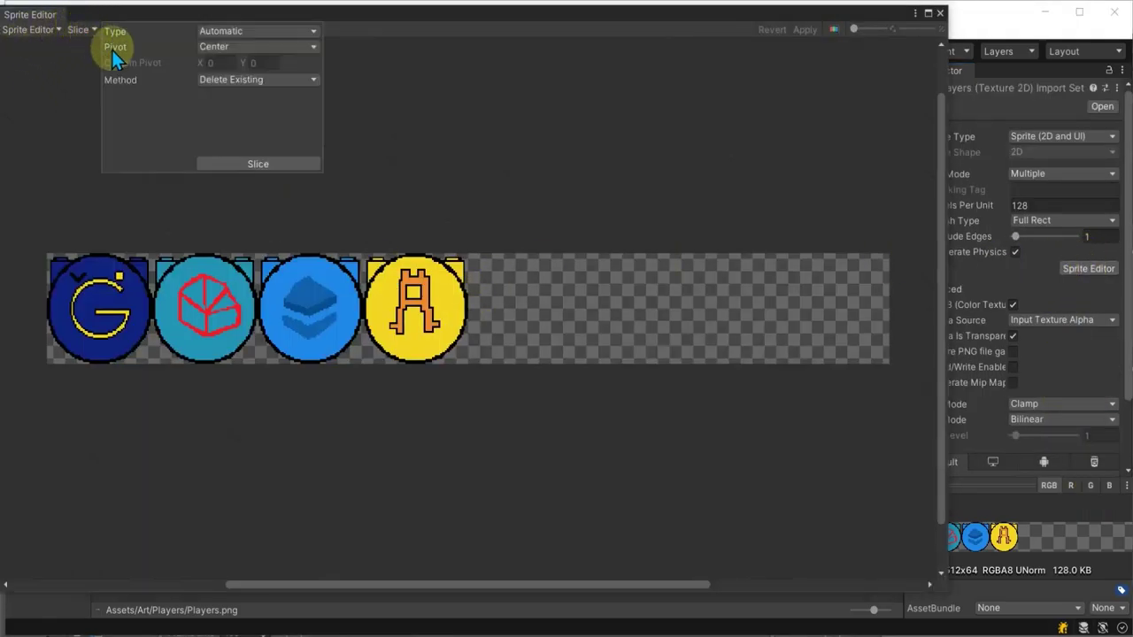
pyautogui.click(247, 32)
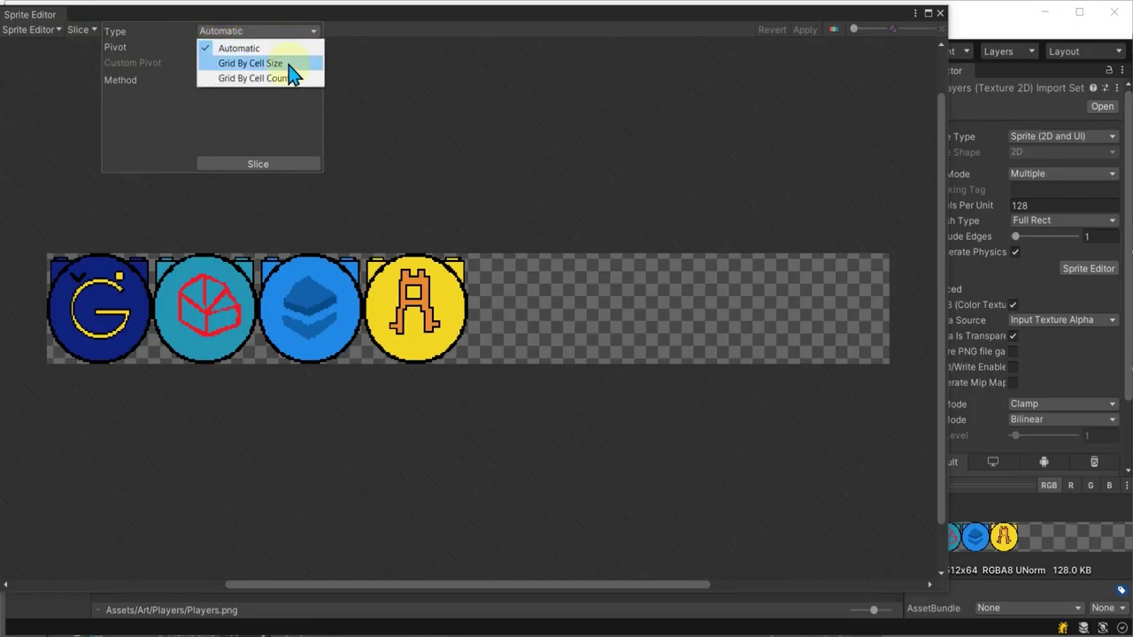
pyautogui.click(290, 64)
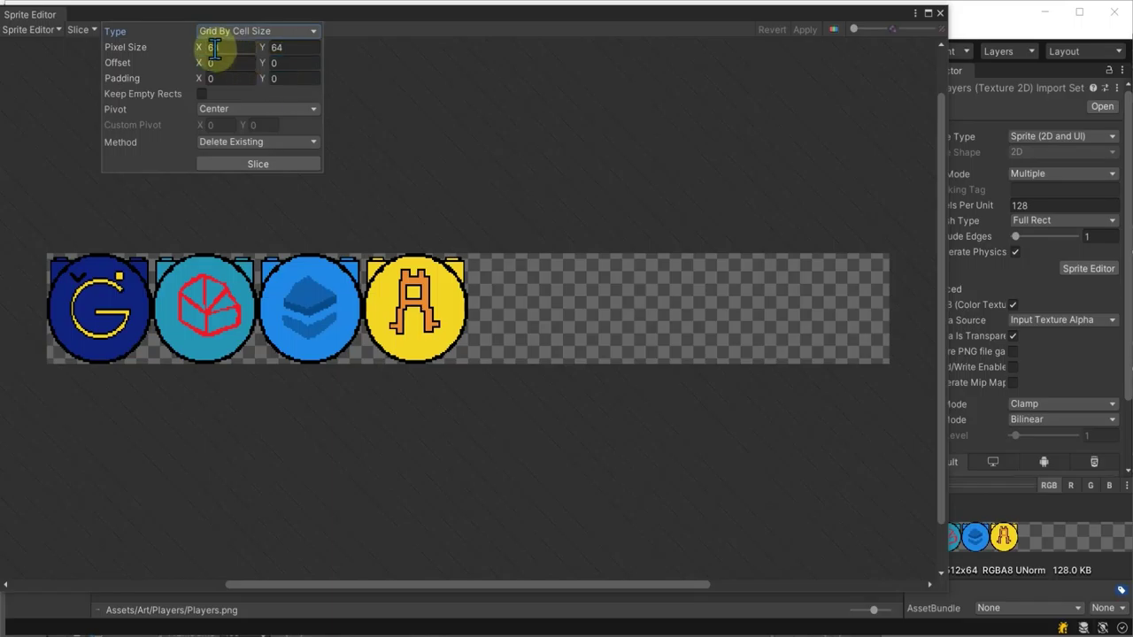
pyautogui.click(260, 162)
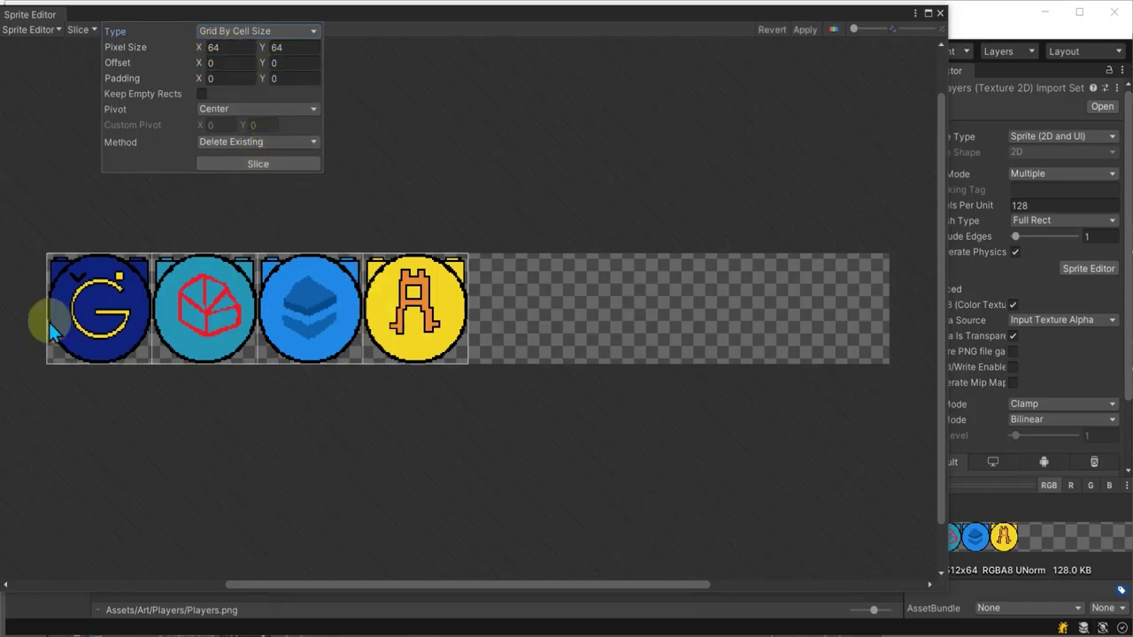
# Step: Check the bounds of the four sliced sprites and close the Sprite Editor
pyautogui.click(808, 31)
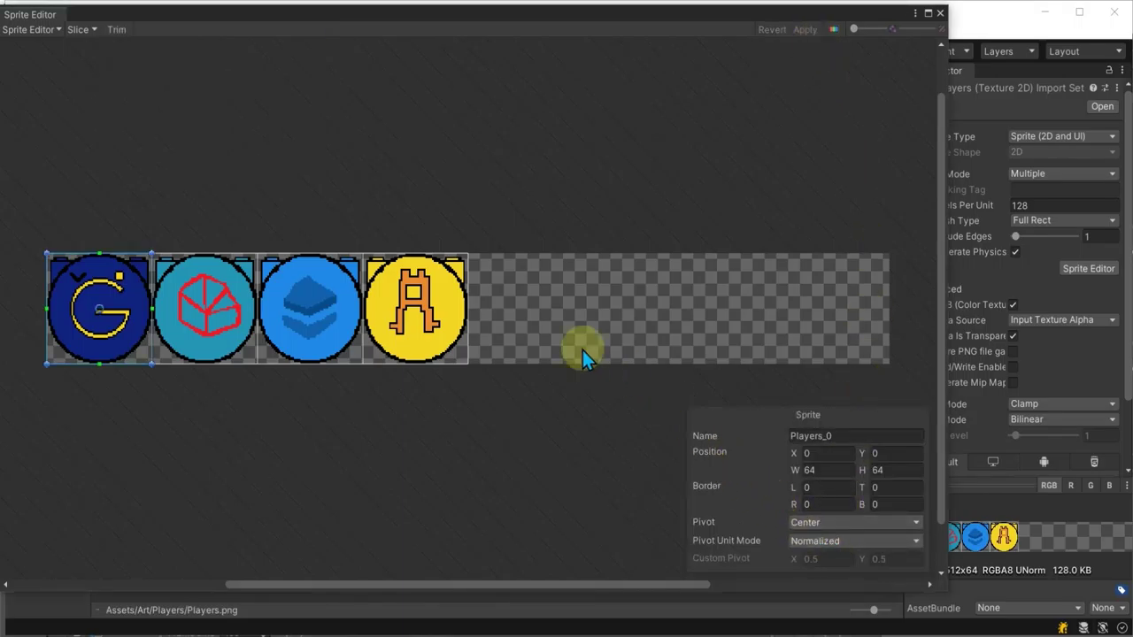
pyautogui.click(204, 298)
pyautogui.click(311, 298)
pyautogui.click(403, 305)
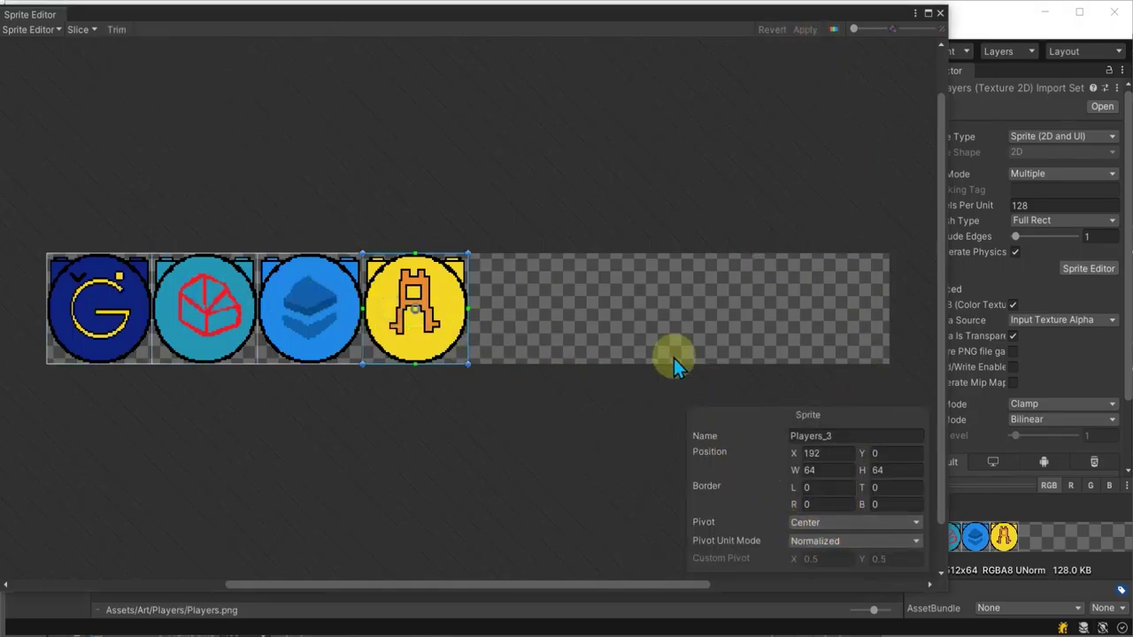
pyautogui.click(940, 15)
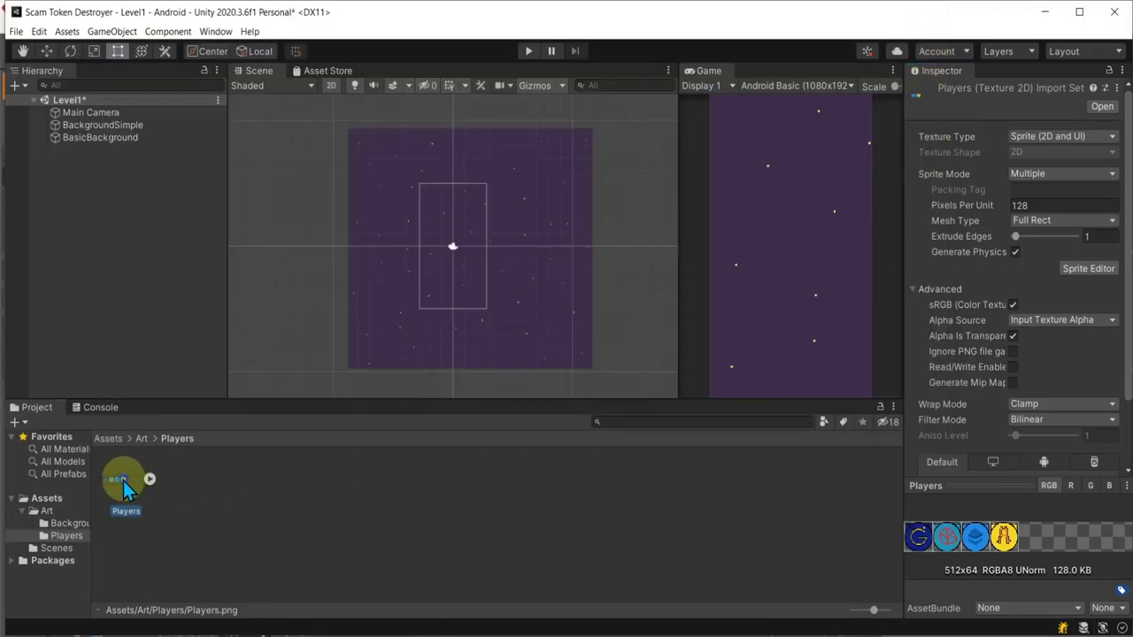
# Step: Expand the Players asset and preview sprites Players_0 through Players_3
pyautogui.click(152, 481)
pyautogui.click(186, 485)
pyautogui.click(240, 488)
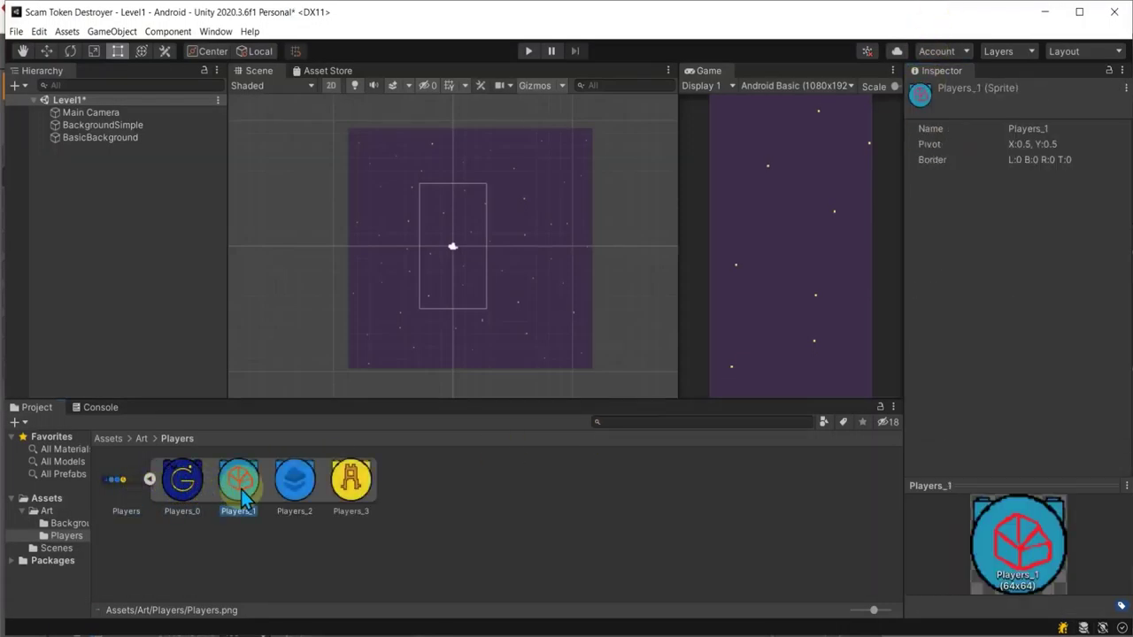
pyautogui.click(294, 483)
pyautogui.click(363, 481)
# Step: Drag Players_0 into the Scene view, low inside the camera frame
pyautogui.click(188, 484)
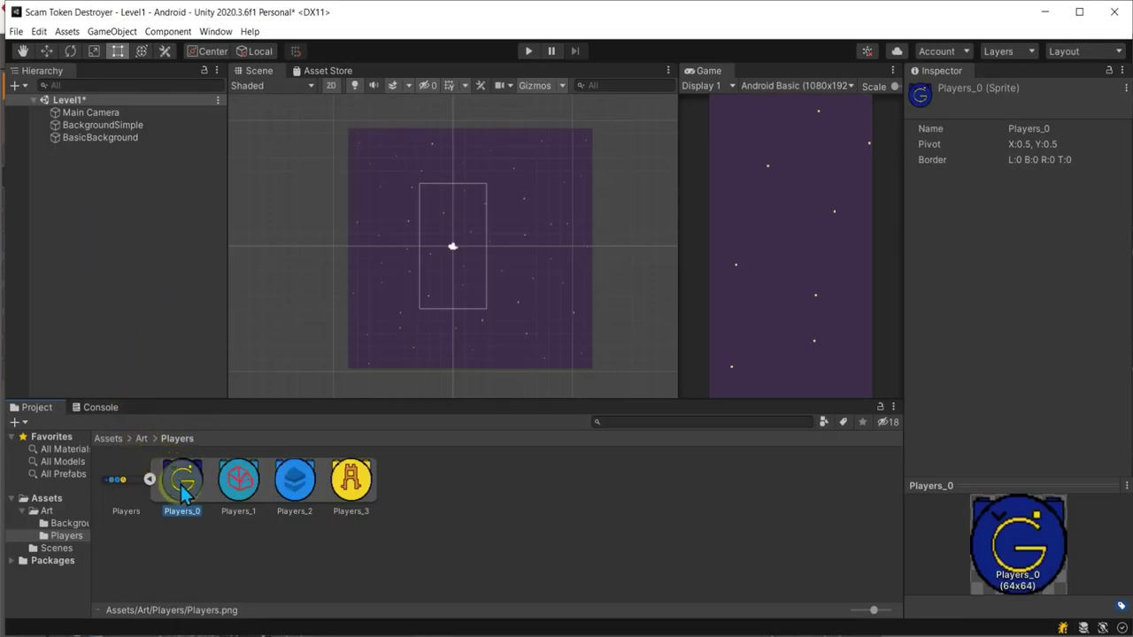
pyautogui.moveTo(184, 493)
pyautogui.mouseDown()
pyautogui.moveTo(86, 119)
pyautogui.moveTo(445, 274)
pyautogui.mouseUp()
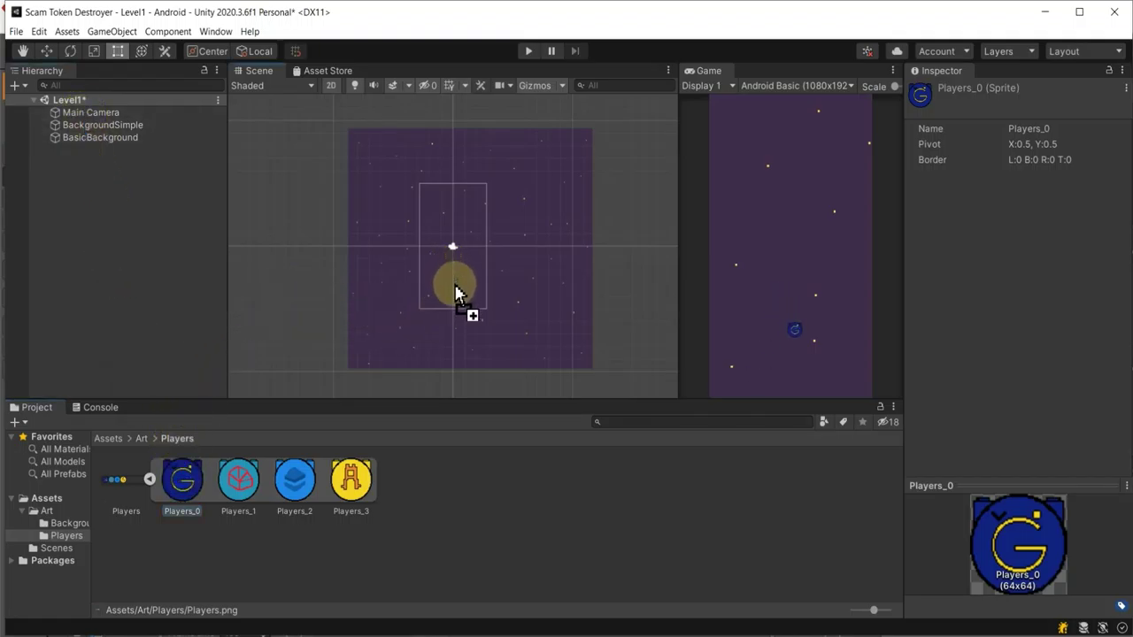
pyautogui.moveTo(446, 275); pyautogui.dragTo(454, 306)
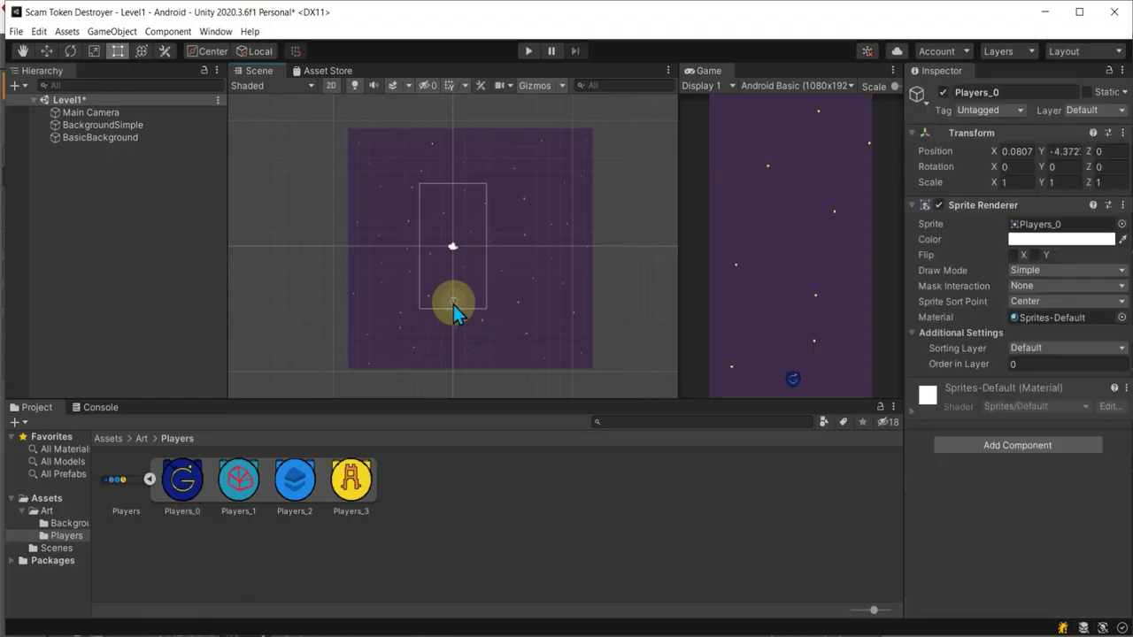
pyautogui.scroll(2, 453, 306)
pyautogui.scroll(2, 453, 306)
pyautogui.scroll(2, 453, 305)
pyautogui.scroll(2, 453, 304)
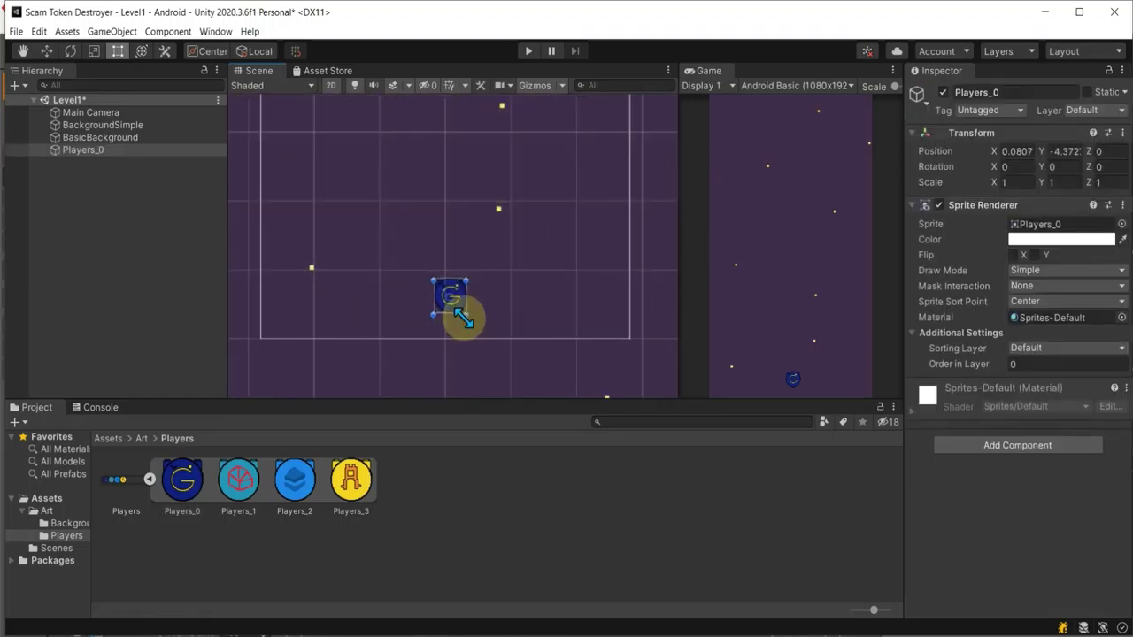
pyautogui.scroll(2, 463, 317)
pyautogui.scroll(2, 466, 321)
pyautogui.scroll(1, 478, 306)
pyautogui.scroll(-5, 479, 304)
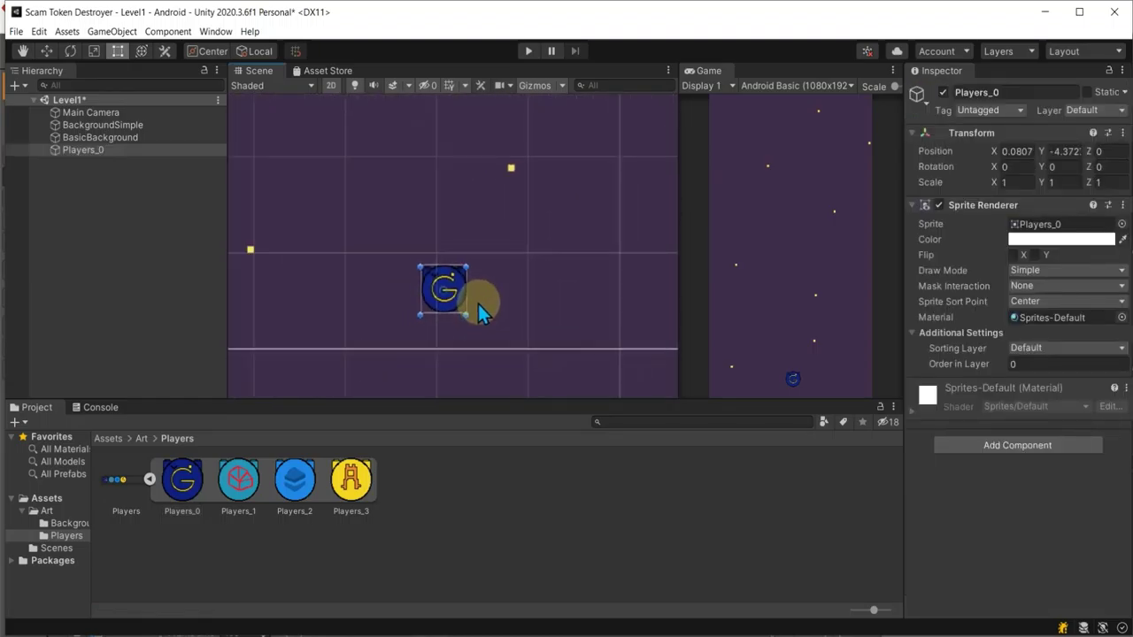
# Step: Select the Players_0 badge and set its X and Y scale to 2
pyautogui.click(113, 172)
pyautogui.click(108, 152)
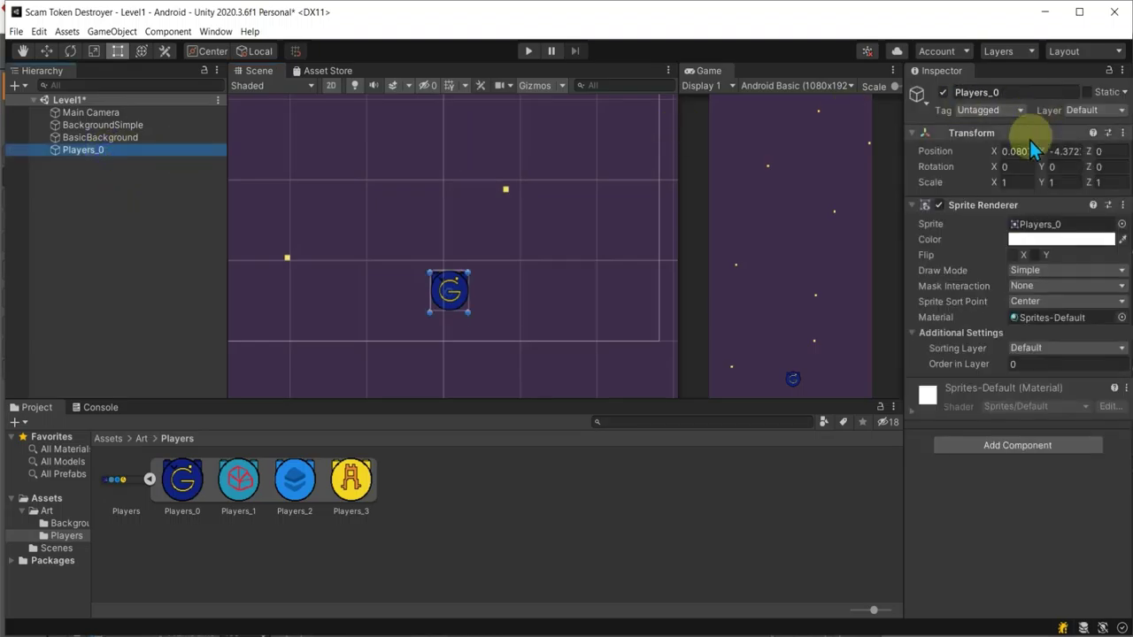
pyautogui.doubleClick(1015, 182)
pyautogui.write('2')
pyautogui.doubleClick(1058, 182)
pyautogui.write('2')
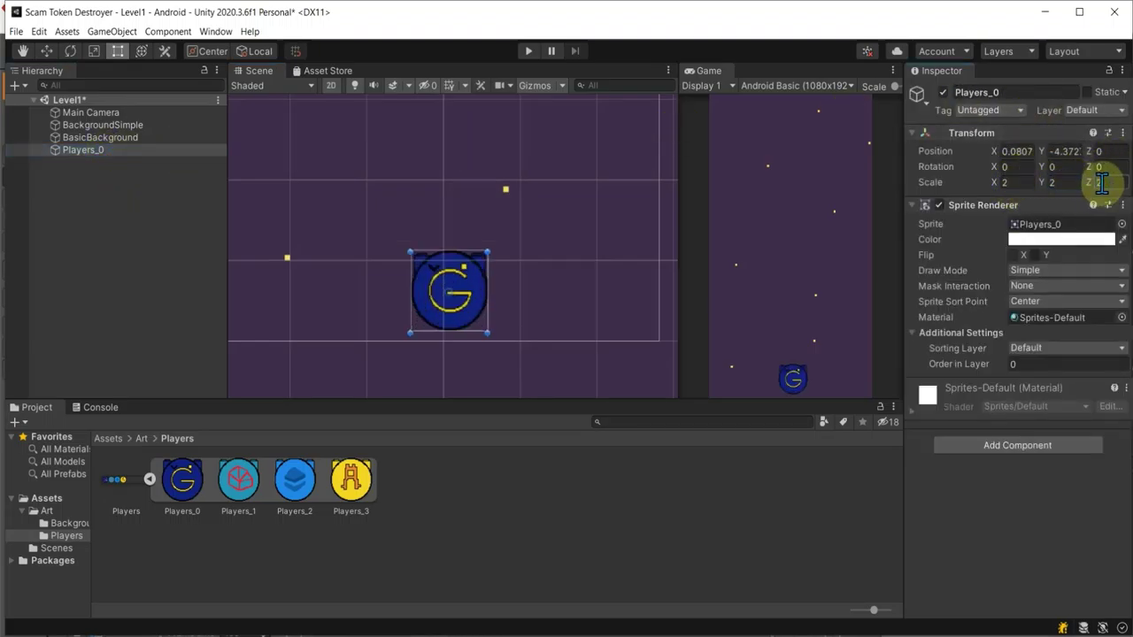
pyautogui.scroll(-4, 505, 231)
pyautogui.moveTo(518, 213)
pyautogui.mouseDown()
pyautogui.moveTo(511, 278)
pyautogui.moveTo(454, 283)
pyautogui.moveTo(432, 298)
pyautogui.mouseUp()
# Step: Change the badge scale to 3 on all axes and nudge it slightly higher
pyautogui.click(1018, 183)
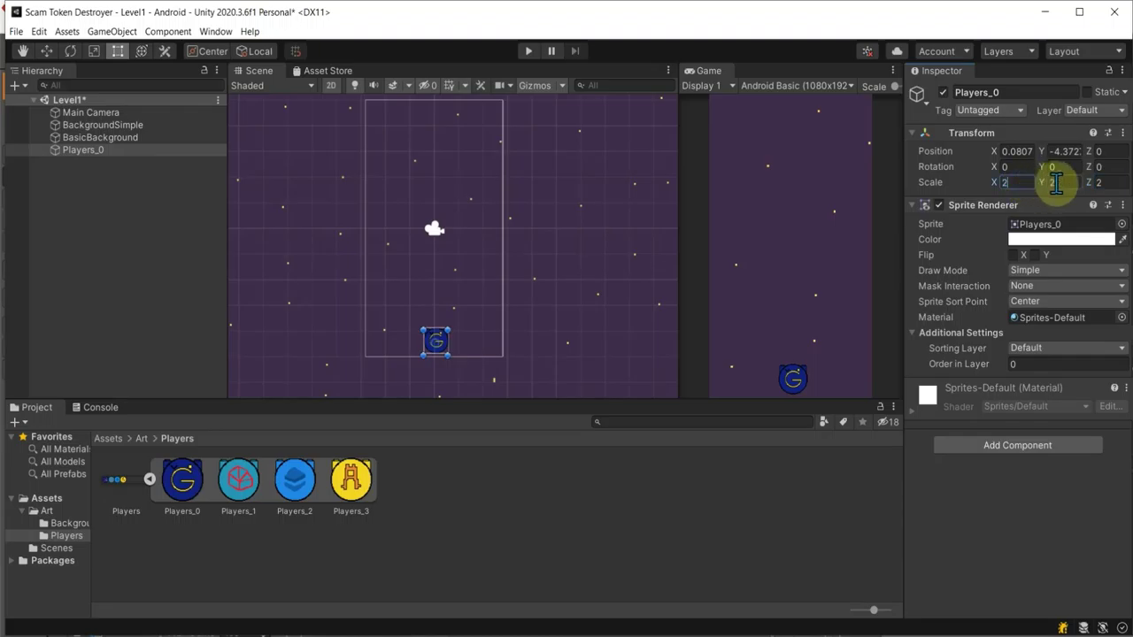
pyautogui.click(1117, 182)
pyautogui.write('3')
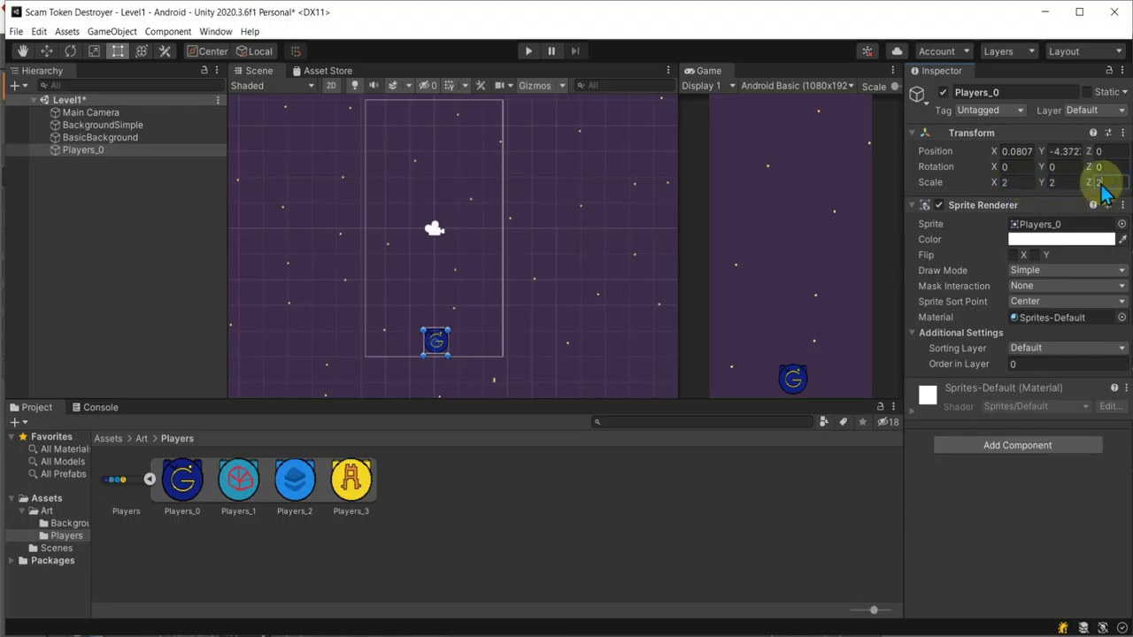
pyautogui.click(1063, 183)
pyautogui.write('3')
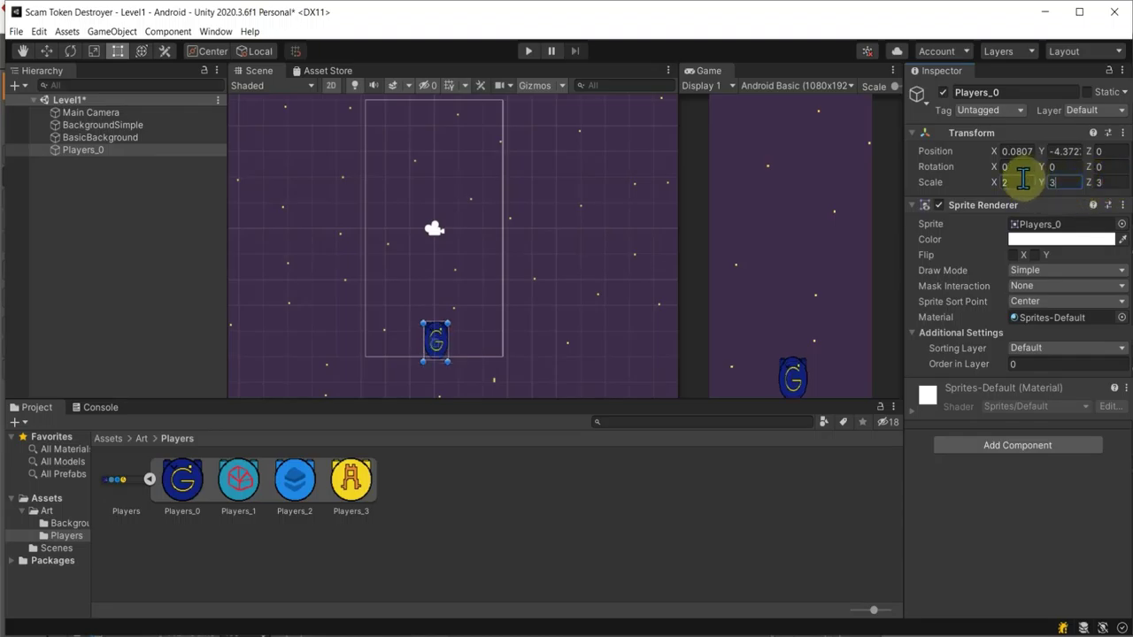
pyautogui.click(1004, 182)
pyautogui.write('3')
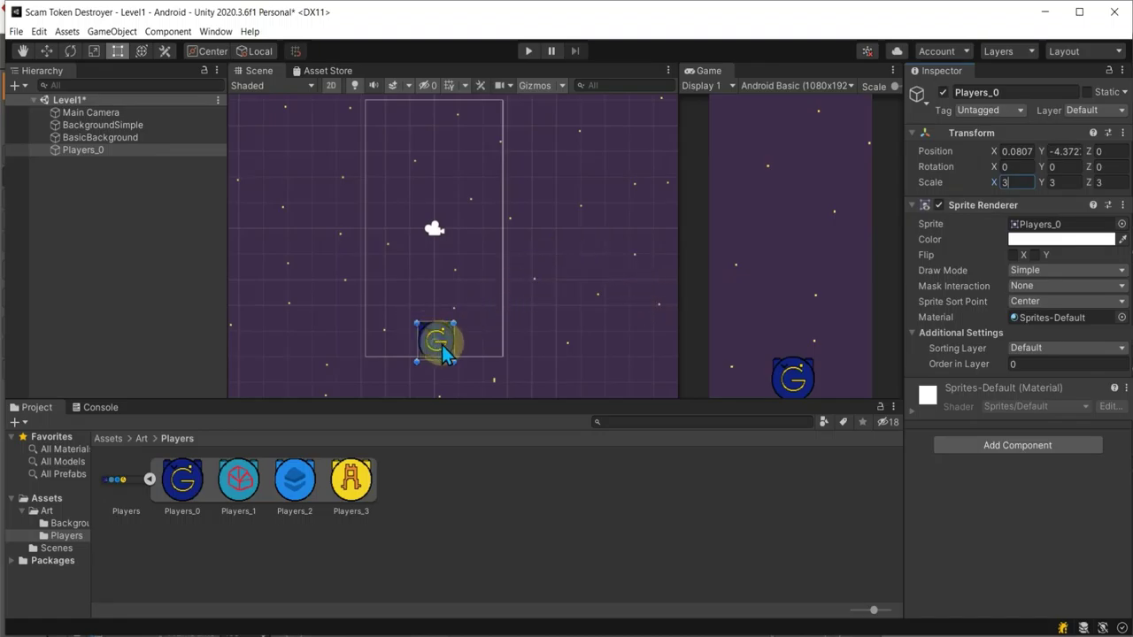
pyautogui.moveTo(443, 350); pyautogui.dragTo(442, 335)
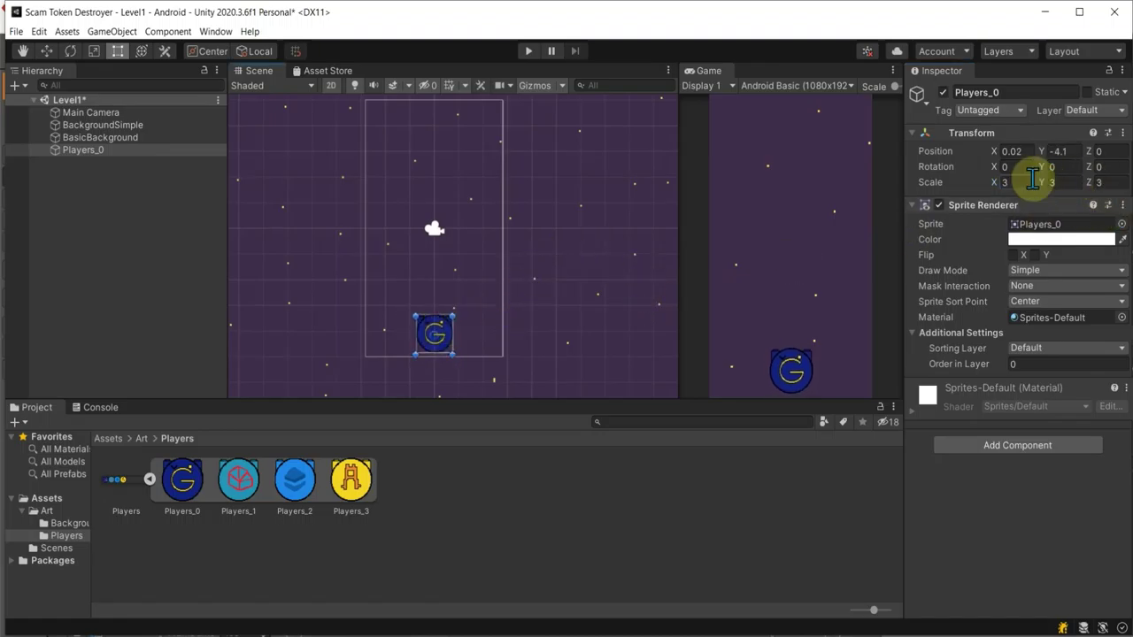
# Step: Set the badge's X, Y and Z scale to 2.5 and verify the values
pyautogui.click(1002, 183)
pyautogui.write('2.5')
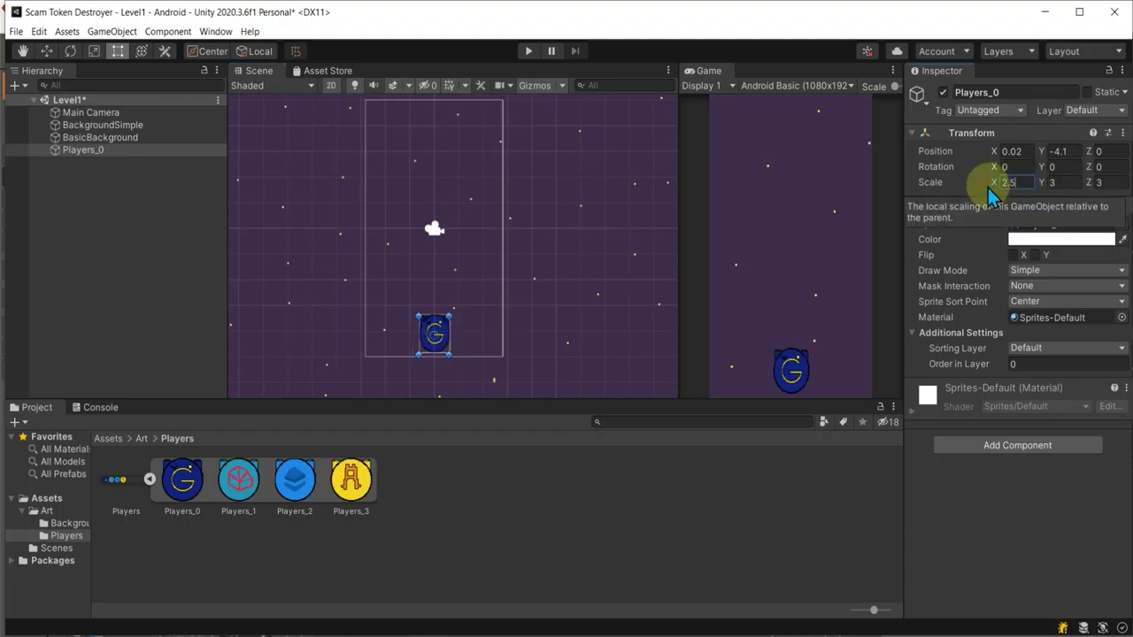
pyautogui.click(1068, 181)
pyautogui.write('2.5')
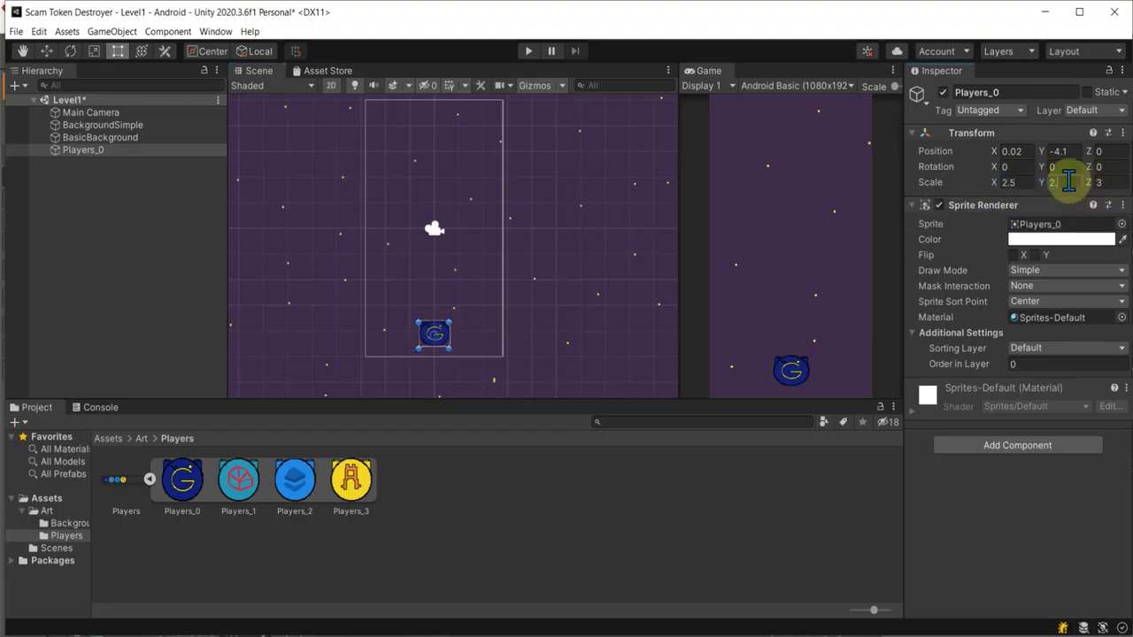
pyautogui.click(1095, 182)
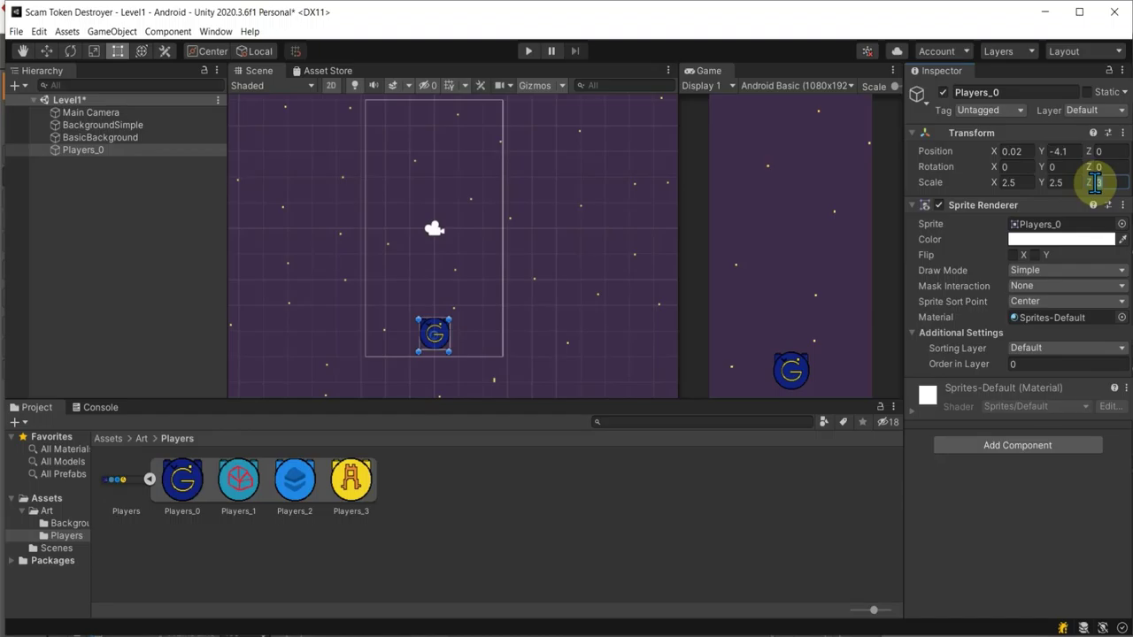
pyautogui.write('2.5')
pyautogui.click(146, 199)
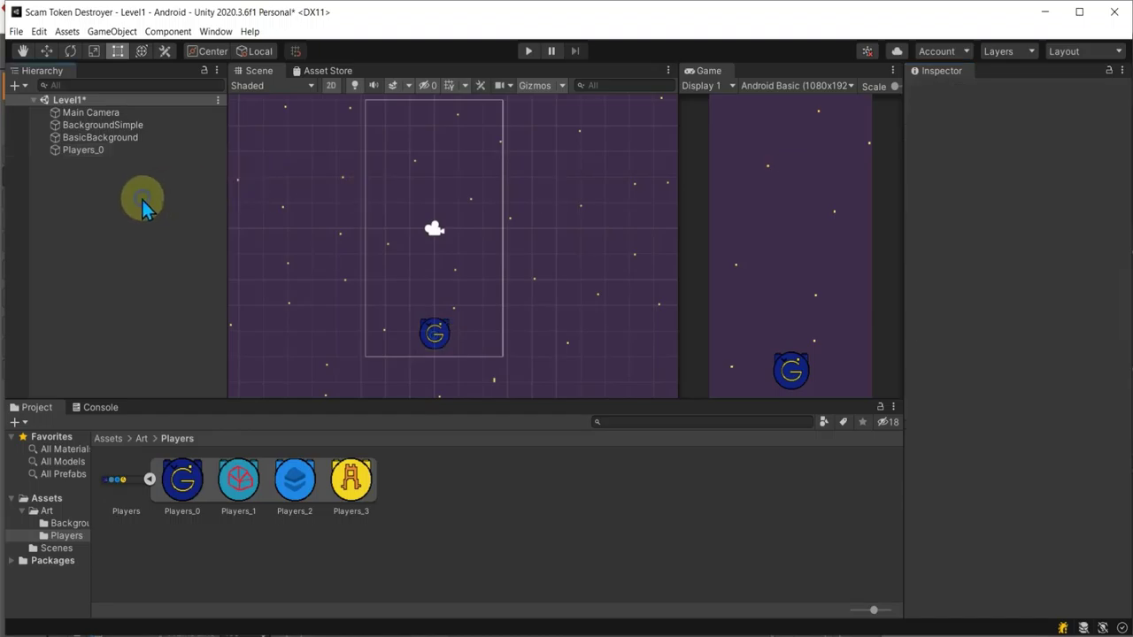
pyautogui.click(115, 152)
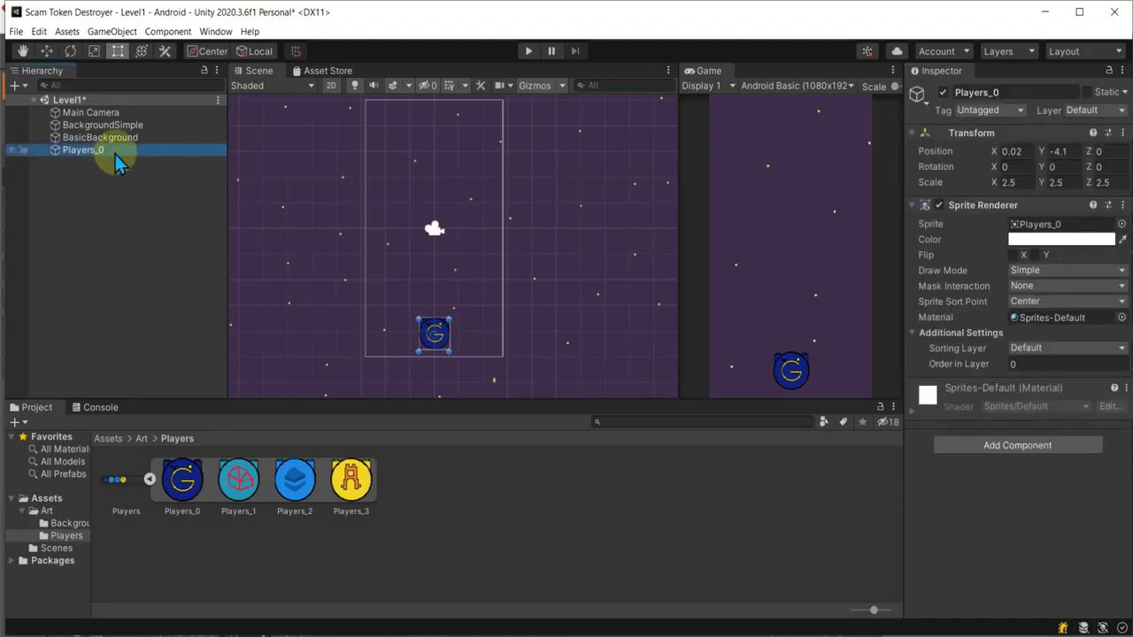